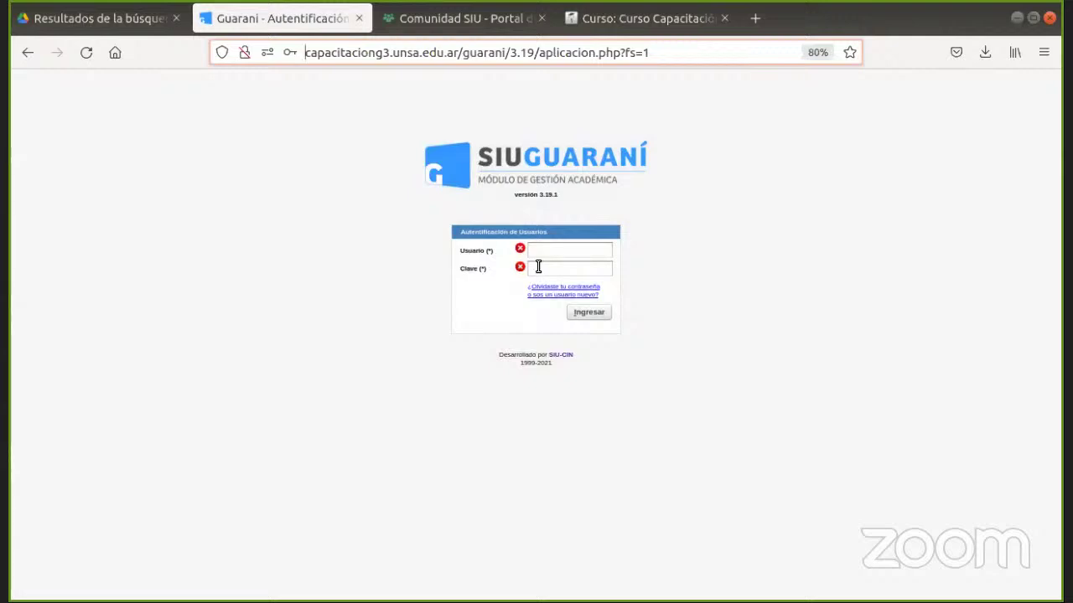
# Sign in by choosing the saved username from the suggestions and entering the account password.
pyautogui.click(550, 246)
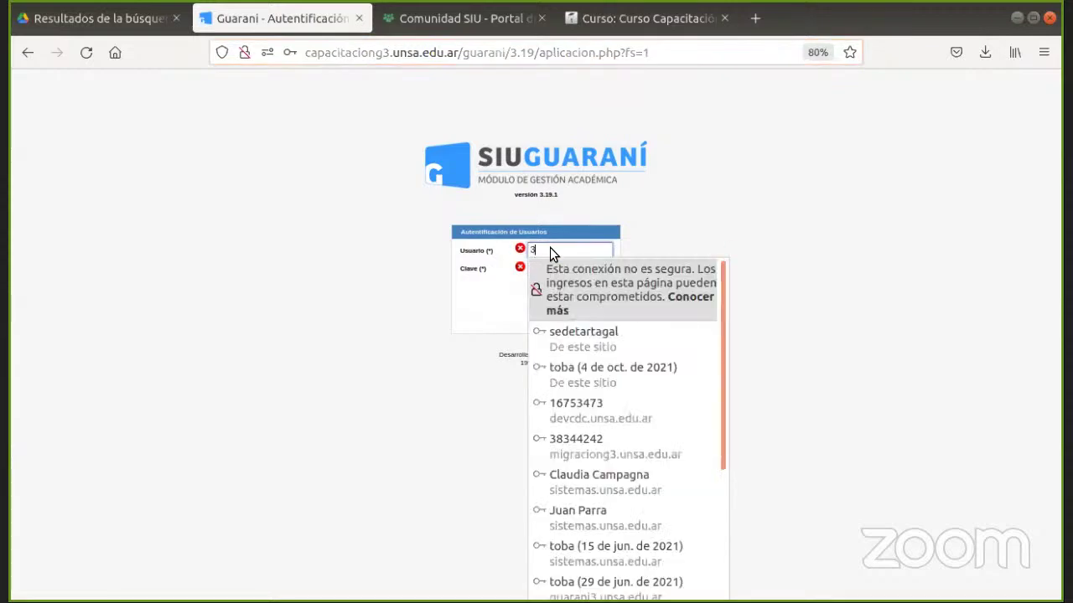
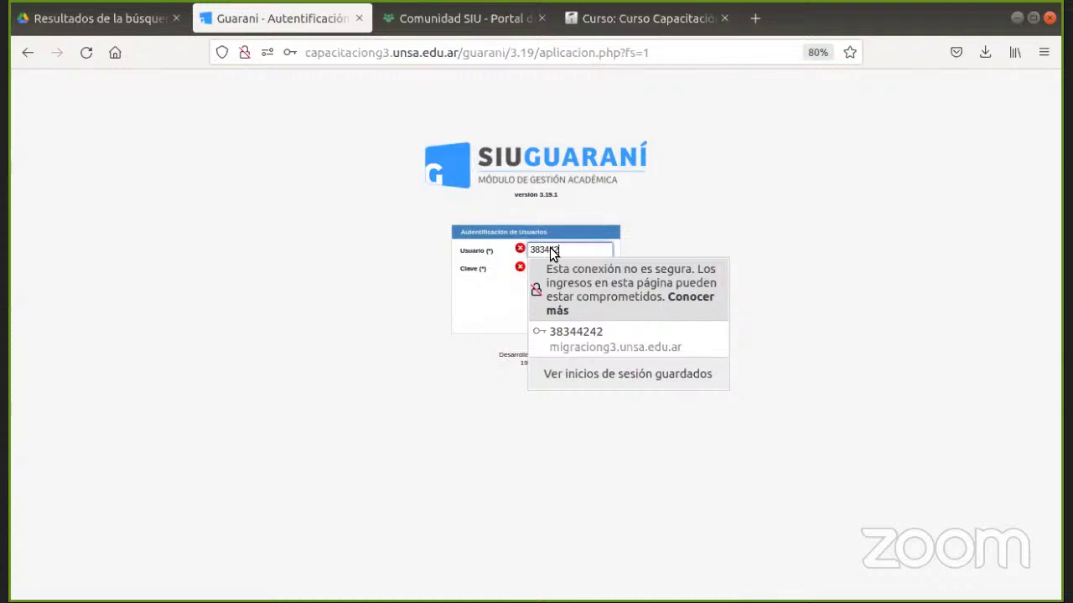
pyautogui.click(645, 222)
pyautogui.moveTo(642, 216); pyautogui.dragTo(582, 265)
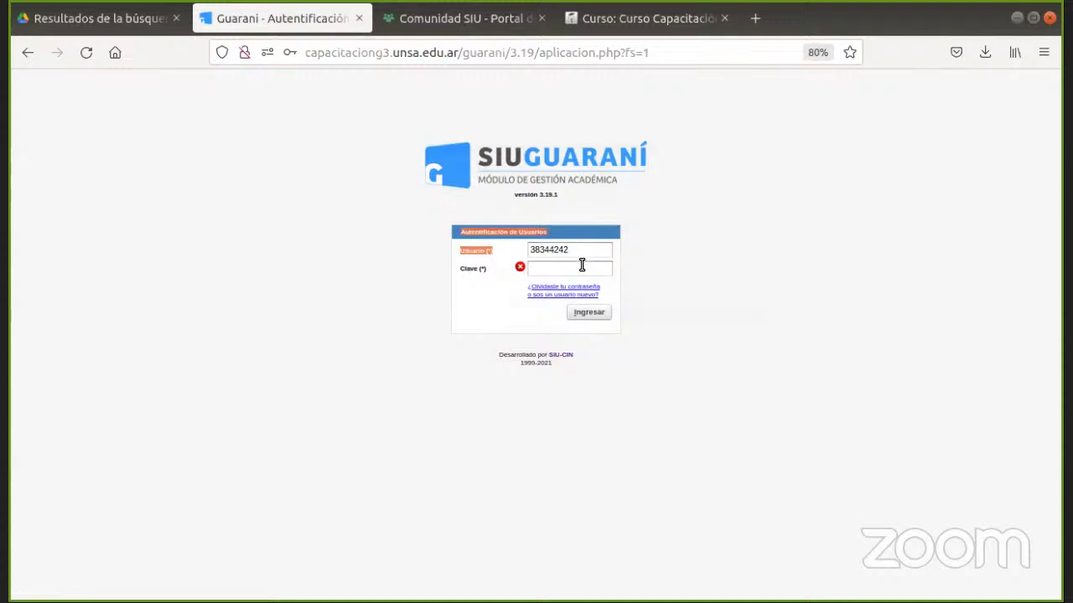
pyautogui.click(579, 265)
pyautogui.write('****')
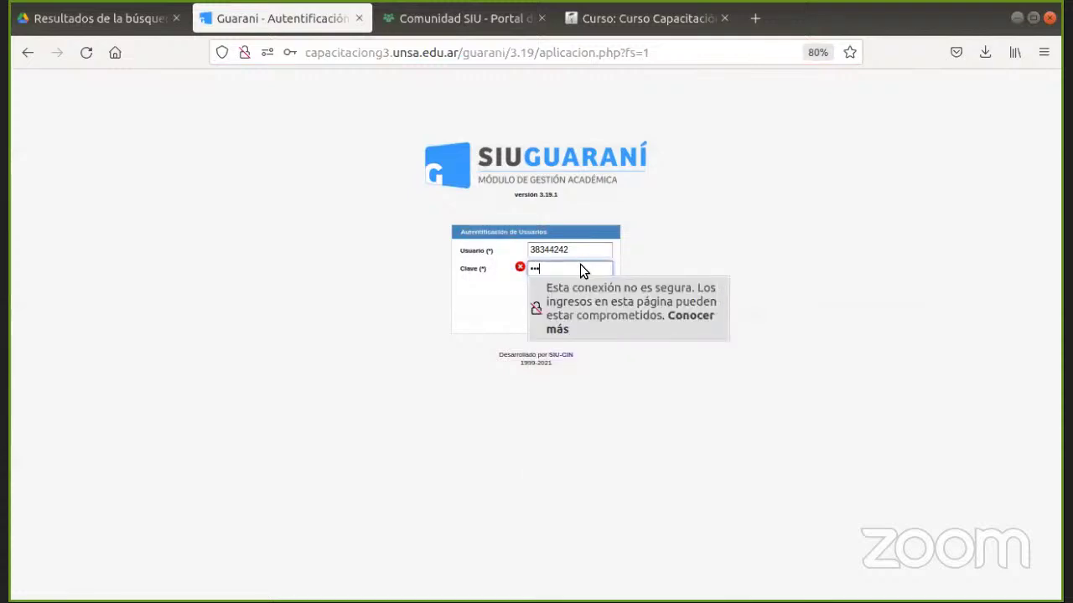
pyautogui.write('**')
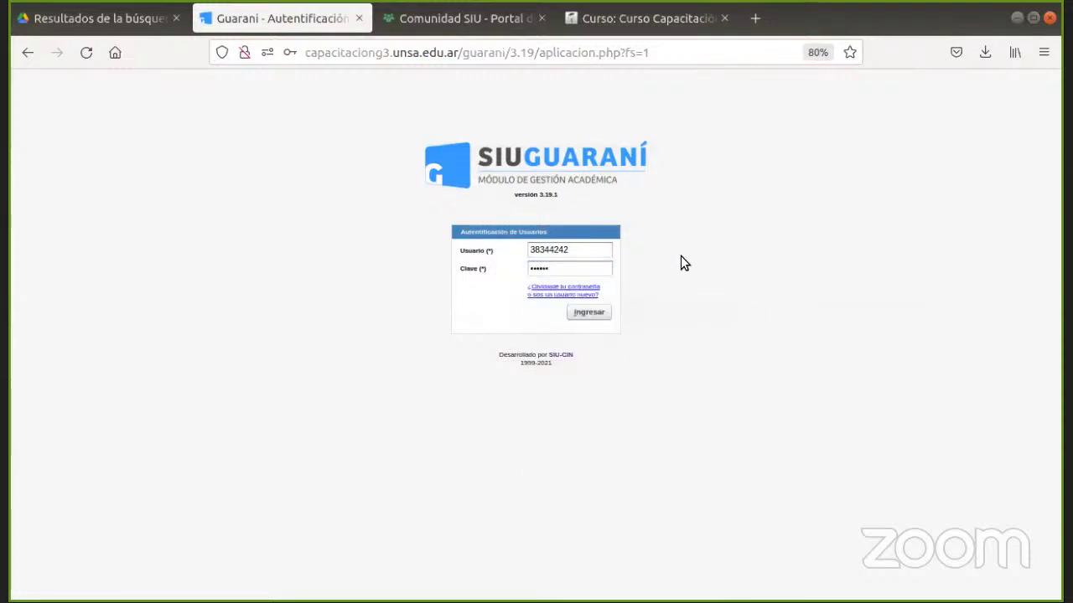
pyautogui.click(579, 316)
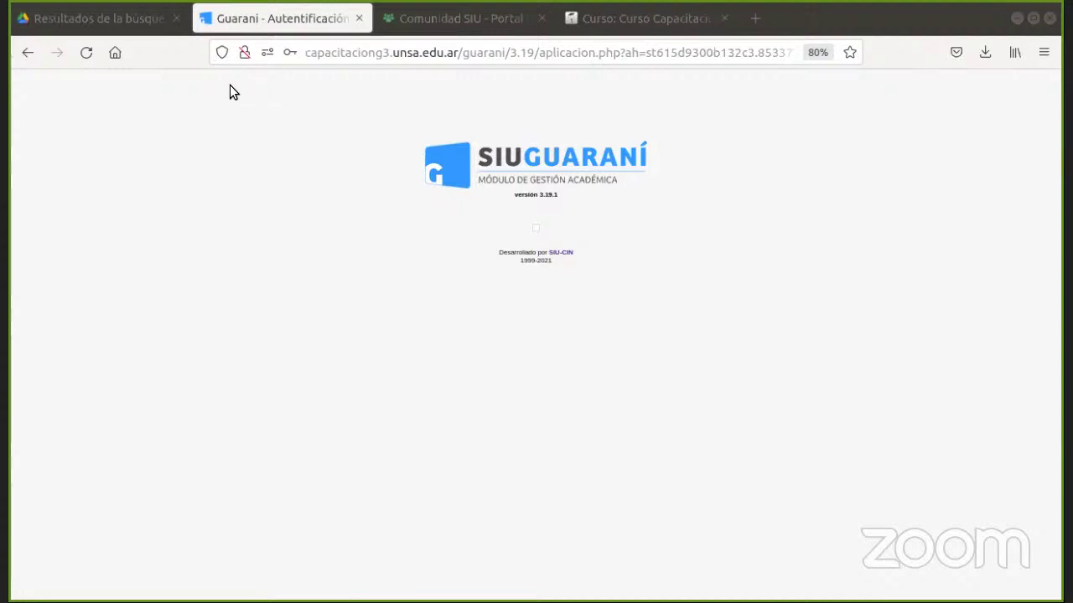
# Reload the stalled page and confirm resending the login data.
pyautogui.click(86, 54)
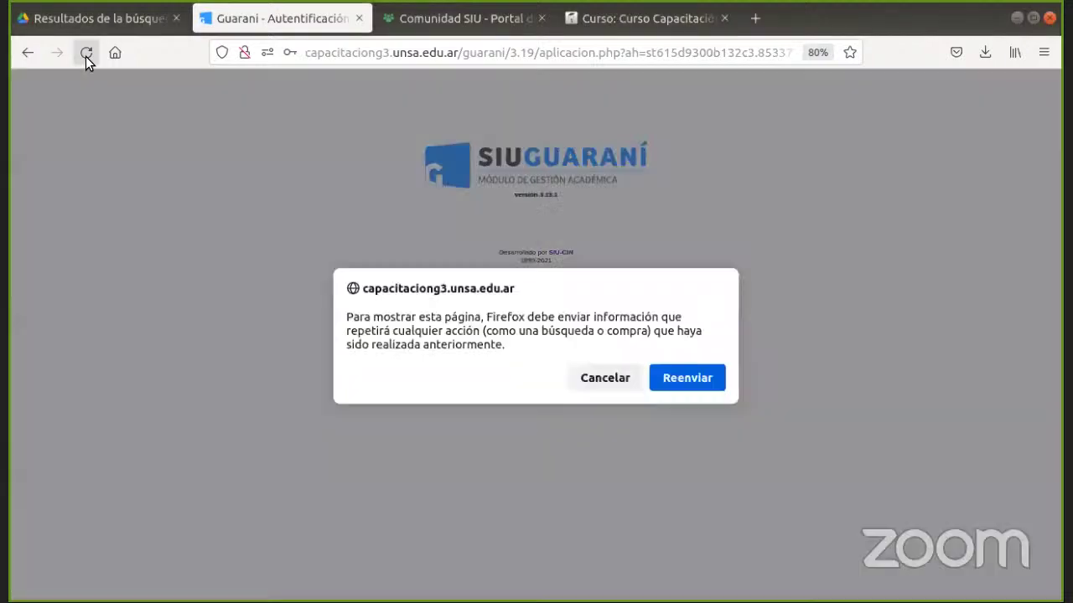
pyautogui.click(679, 378)
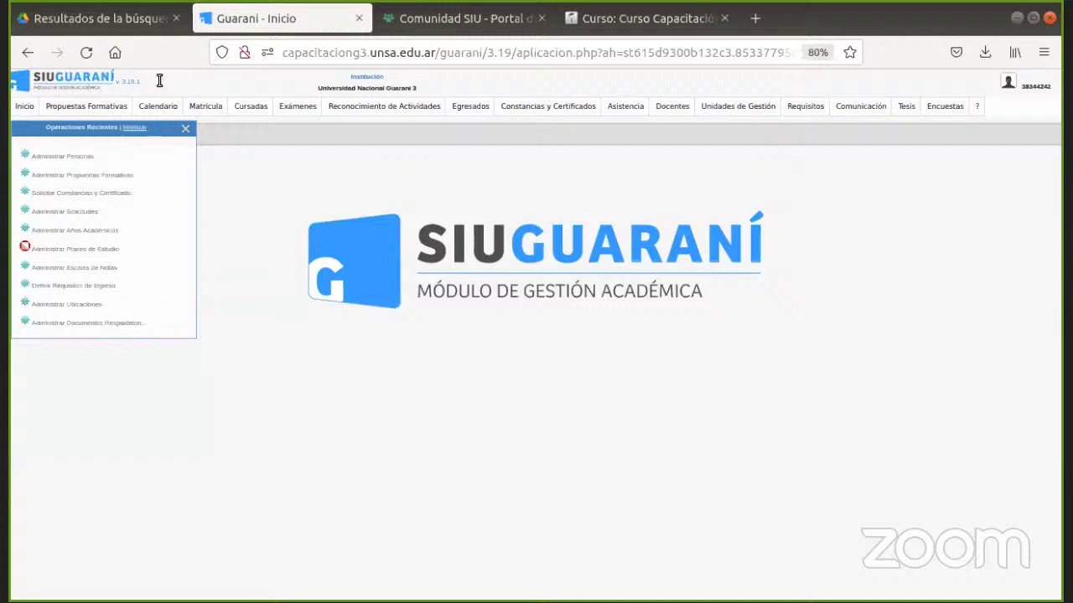
pyautogui.moveTo(74, 115)
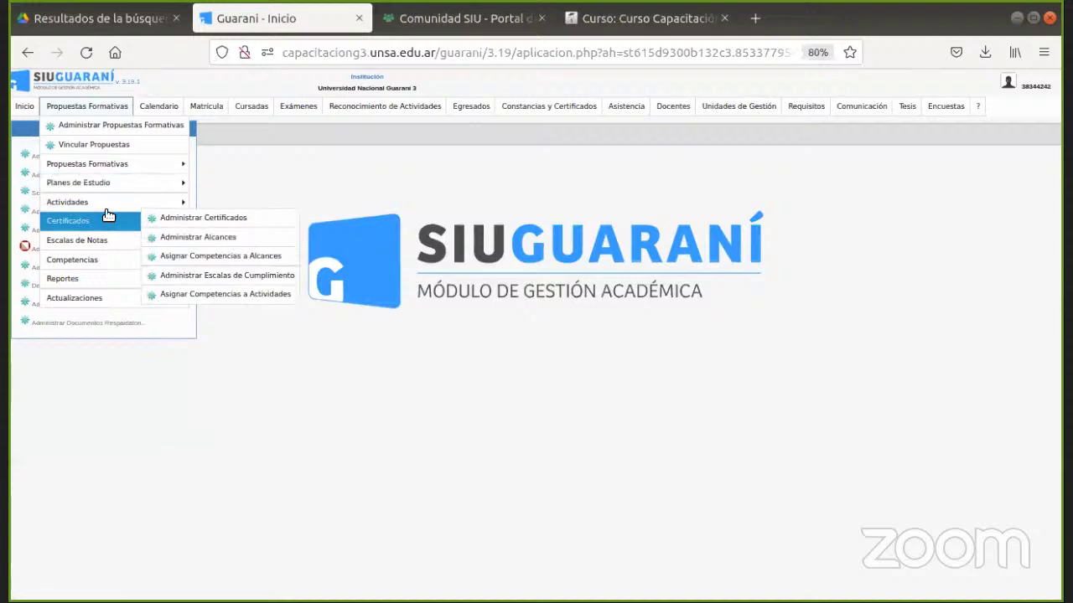
pyautogui.moveTo(107, 212)
pyautogui.moveTo(97, 237)
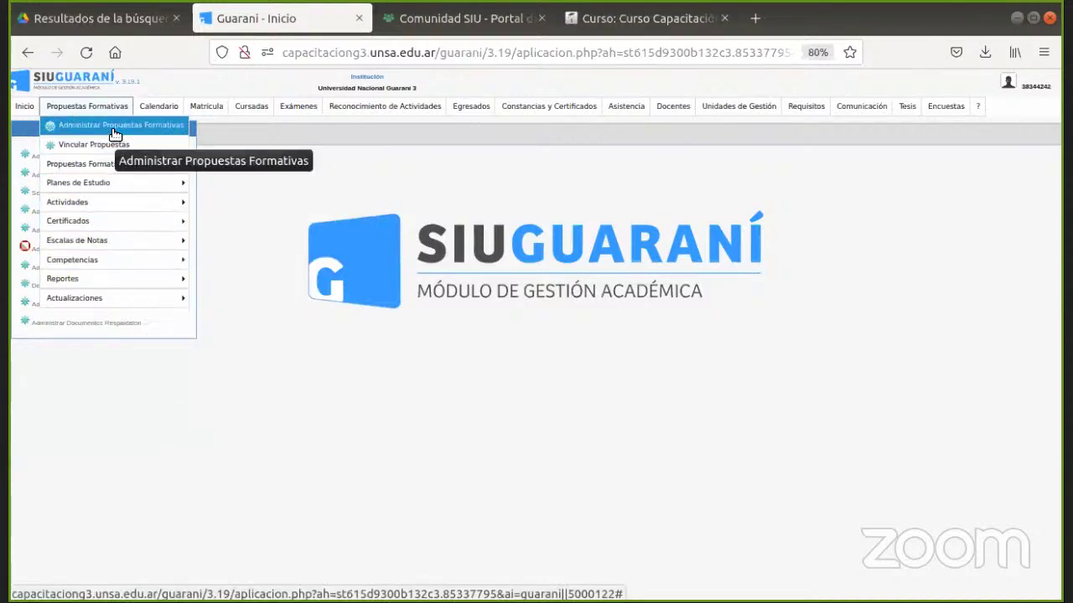
pyautogui.moveTo(163, 106)
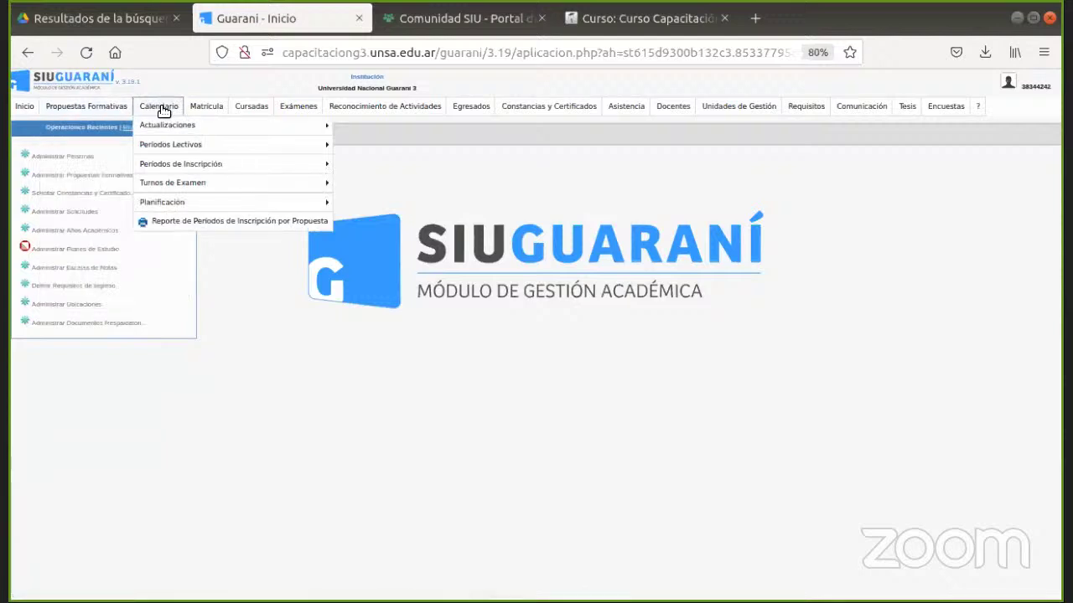
pyautogui.moveTo(170, 140)
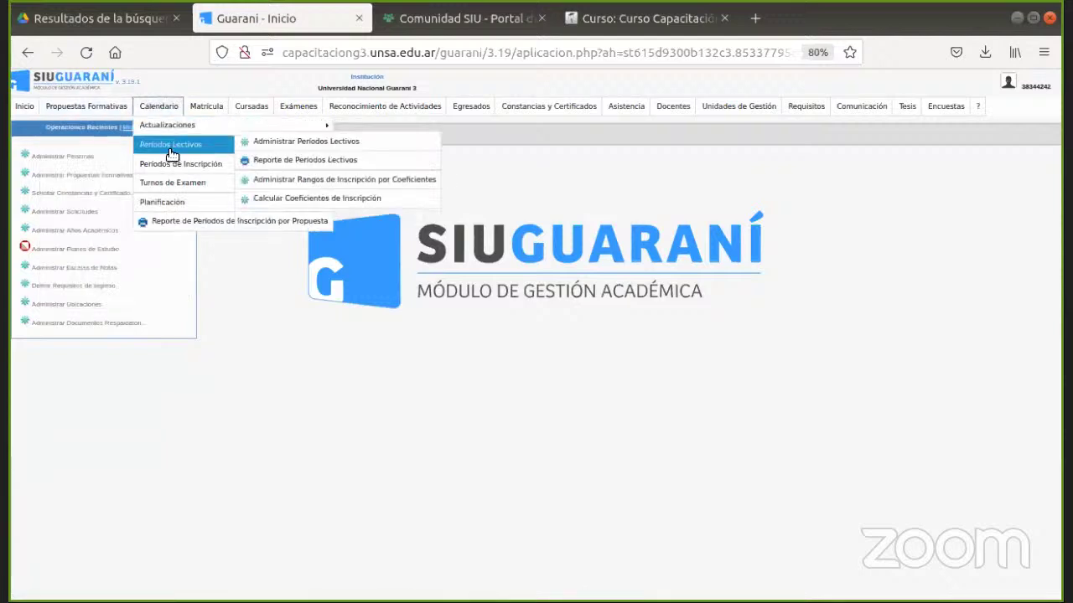
pyautogui.moveTo(173, 179)
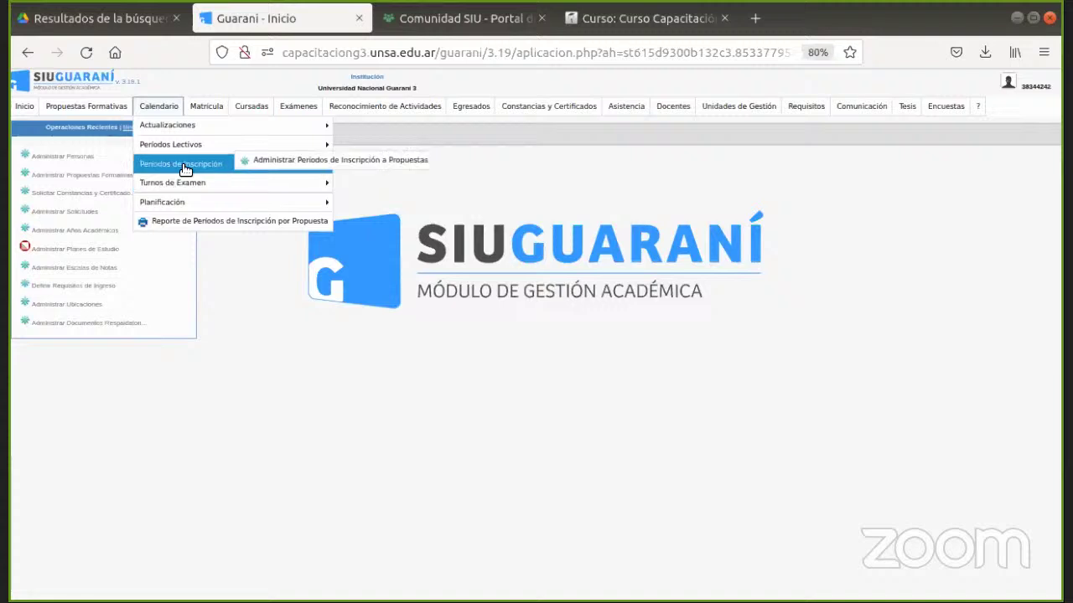
pyautogui.moveTo(384, 106)
pyautogui.moveTo(408, 128)
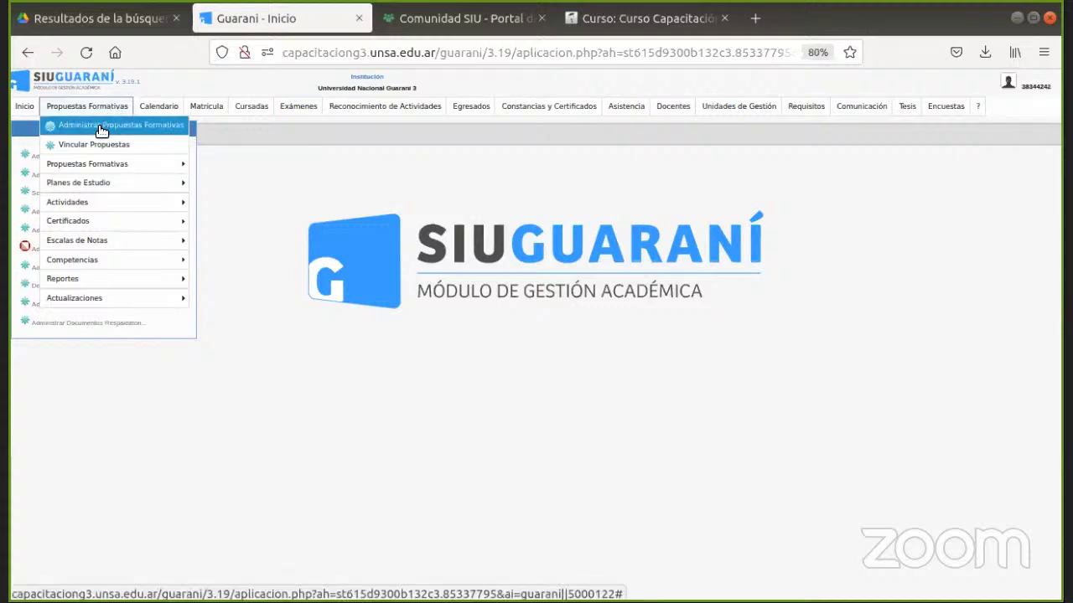
# Open Propuestas Formativas > Administrar Propuestas Formativas and scroll through the programme table.
pyautogui.click(100, 130)
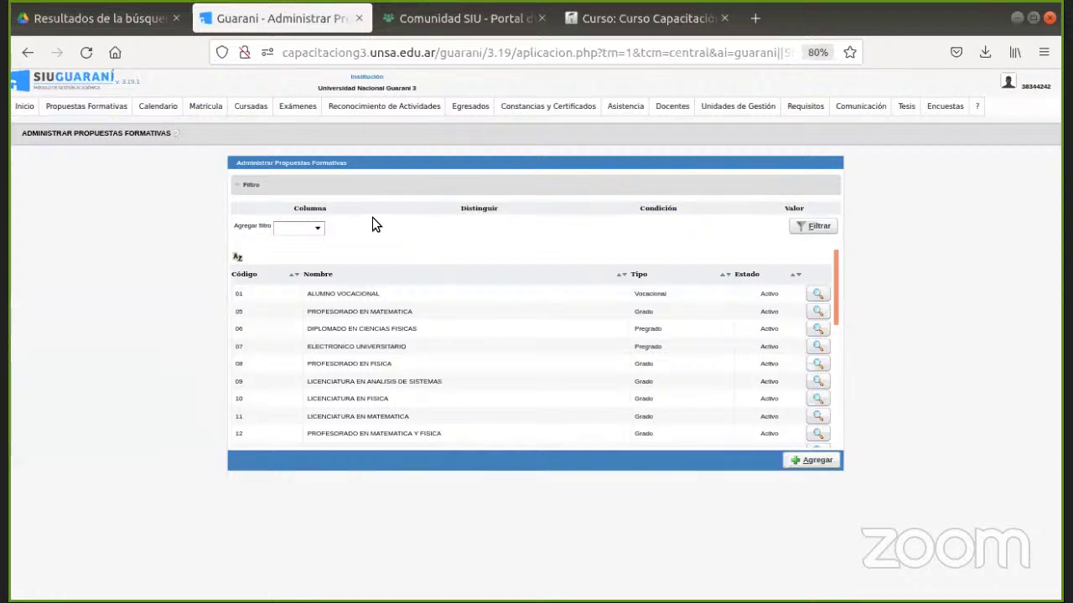
pyautogui.click(99, 110)
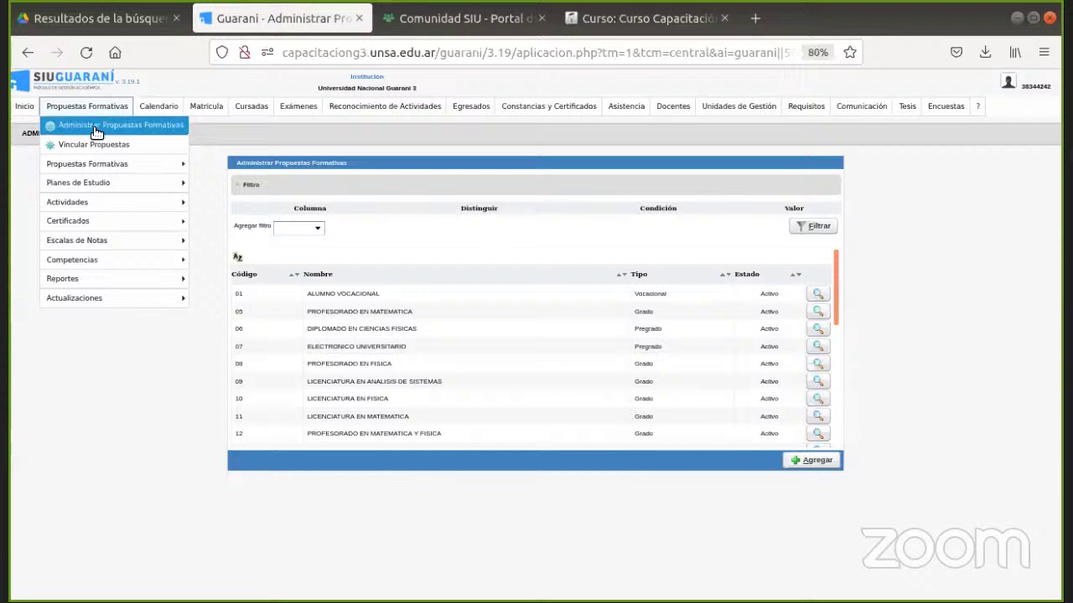
pyautogui.click(96, 130)
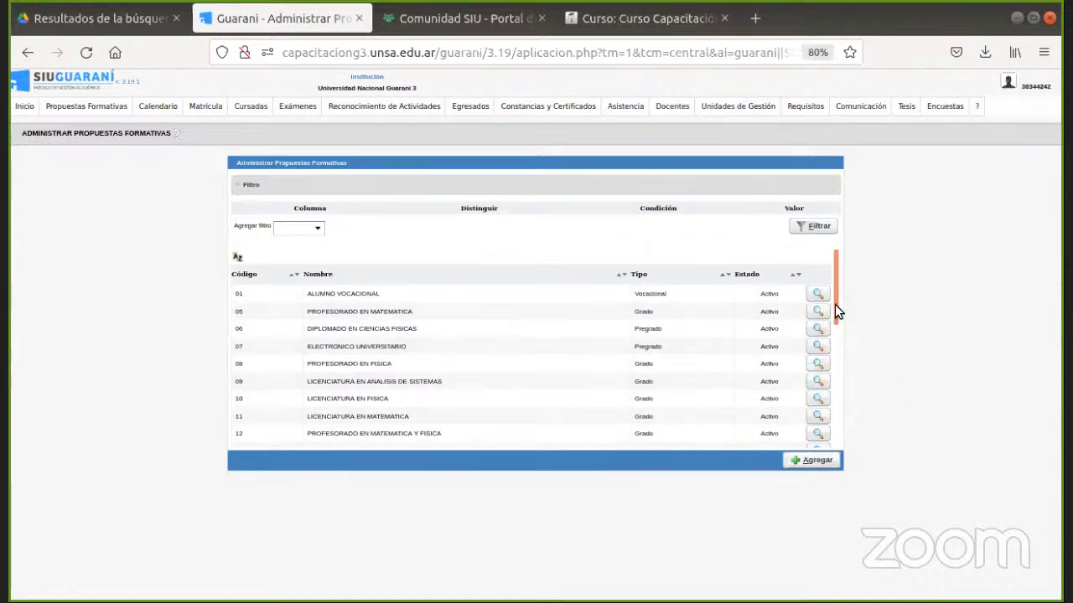
pyautogui.moveTo(834, 296); pyautogui.dragTo(833, 263)
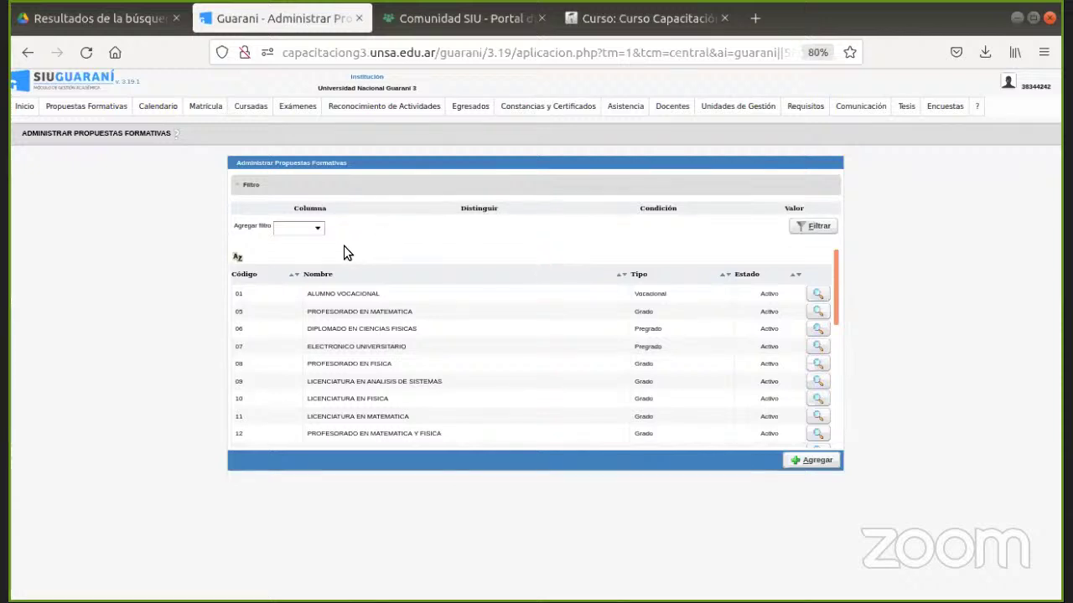
# Add a Nombre filter with value 'tecnicatura' and apply it to the programme list.
pyautogui.click(282, 233)
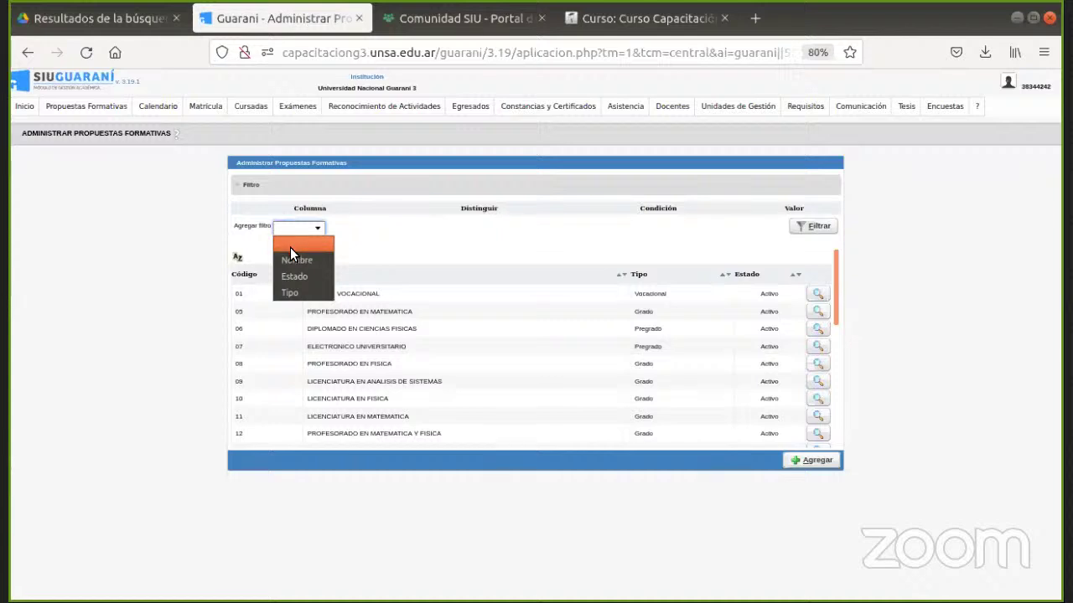
pyautogui.click(293, 259)
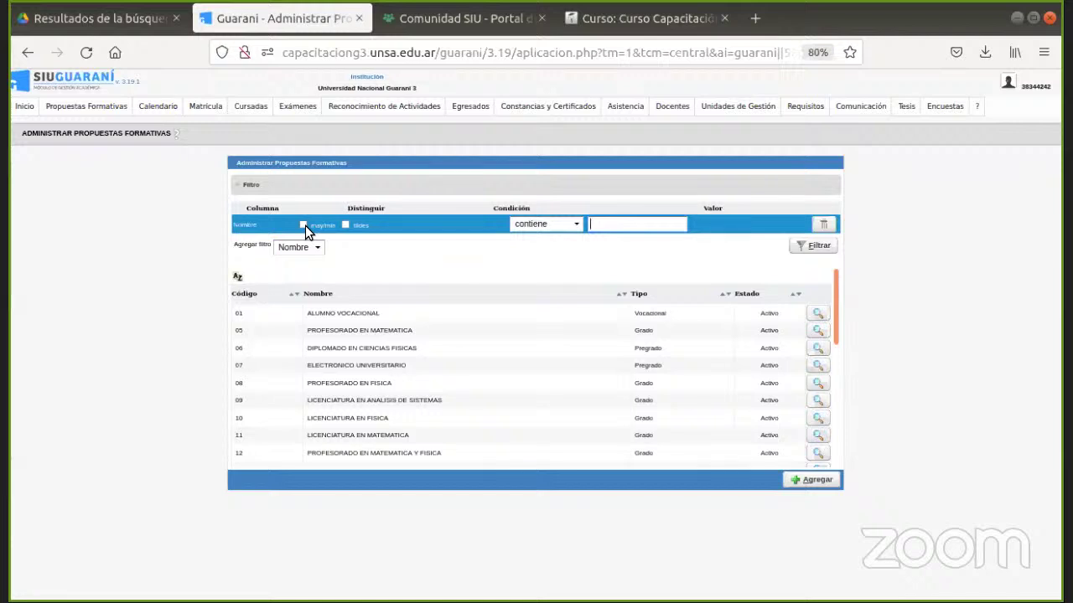
pyautogui.click(600, 224)
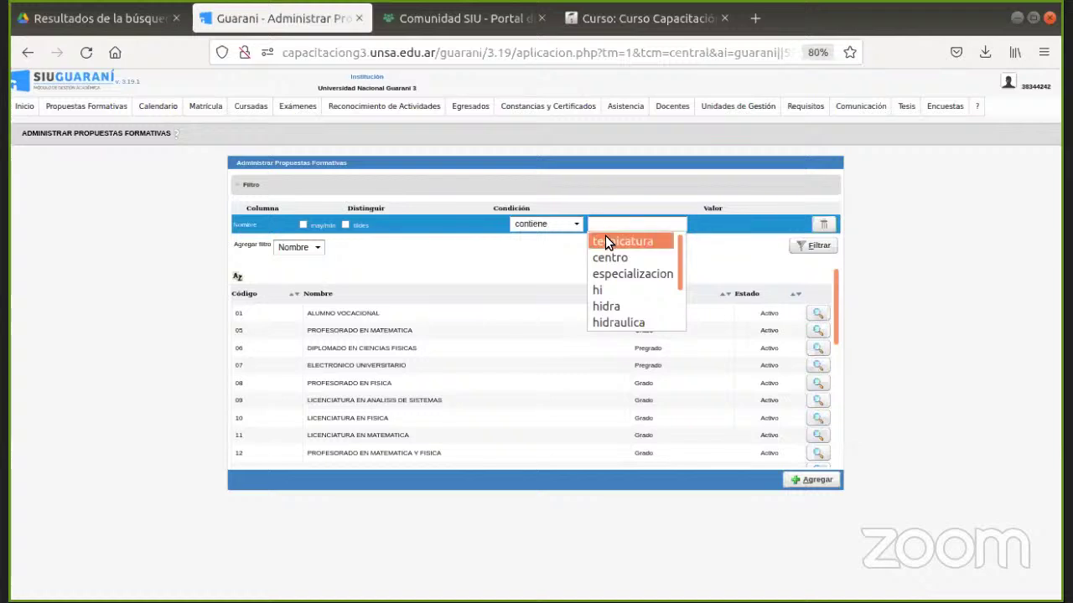
pyautogui.click(605, 239)
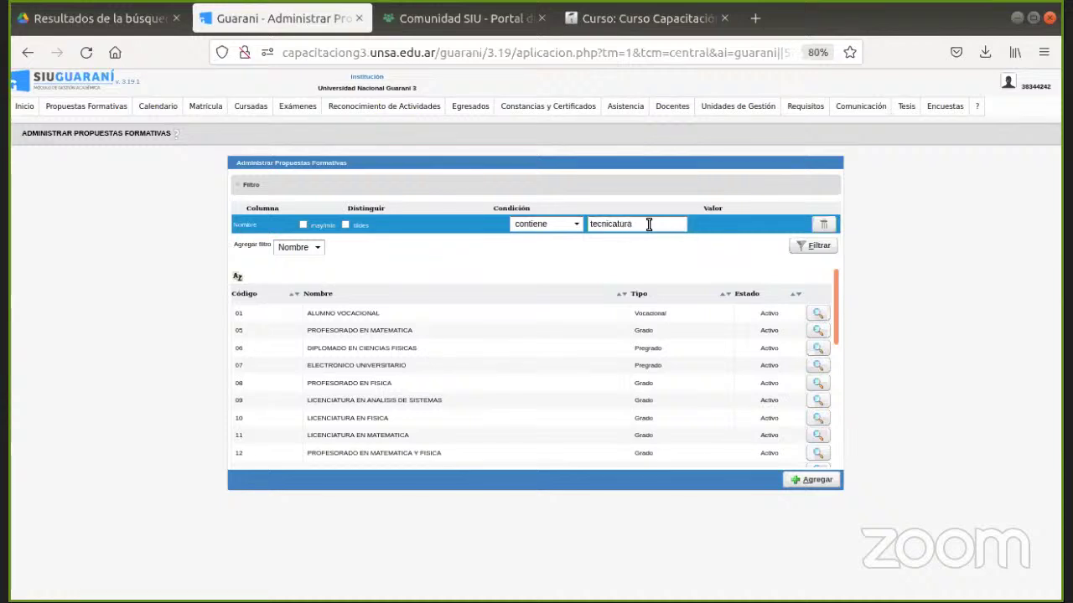
pyautogui.click(809, 246)
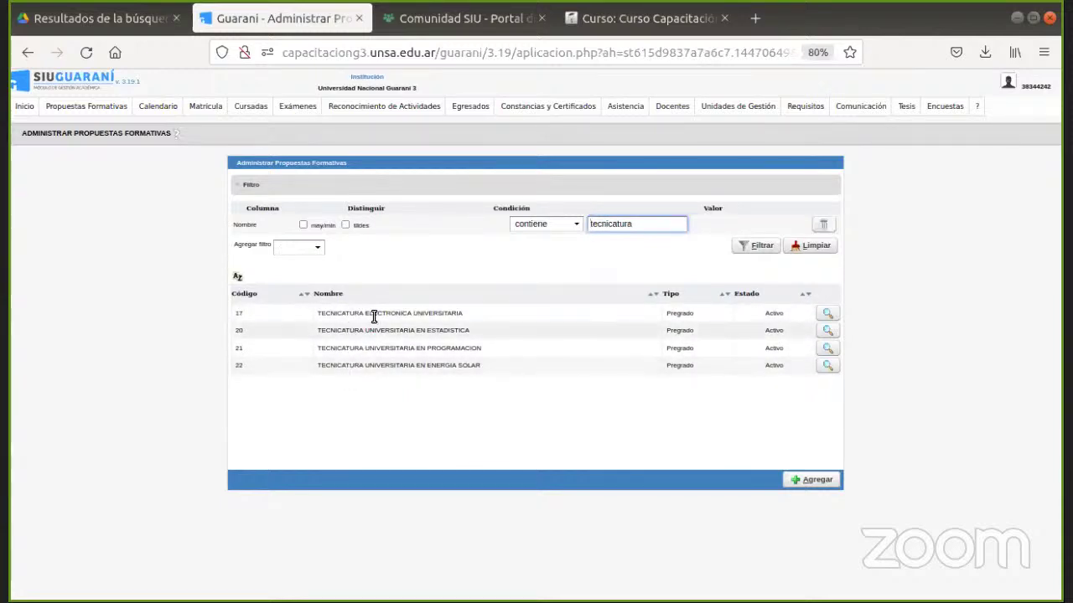
# Change the Nombre filter condition from 'contiene' to 'es igual a'.
pyautogui.click(539, 224)
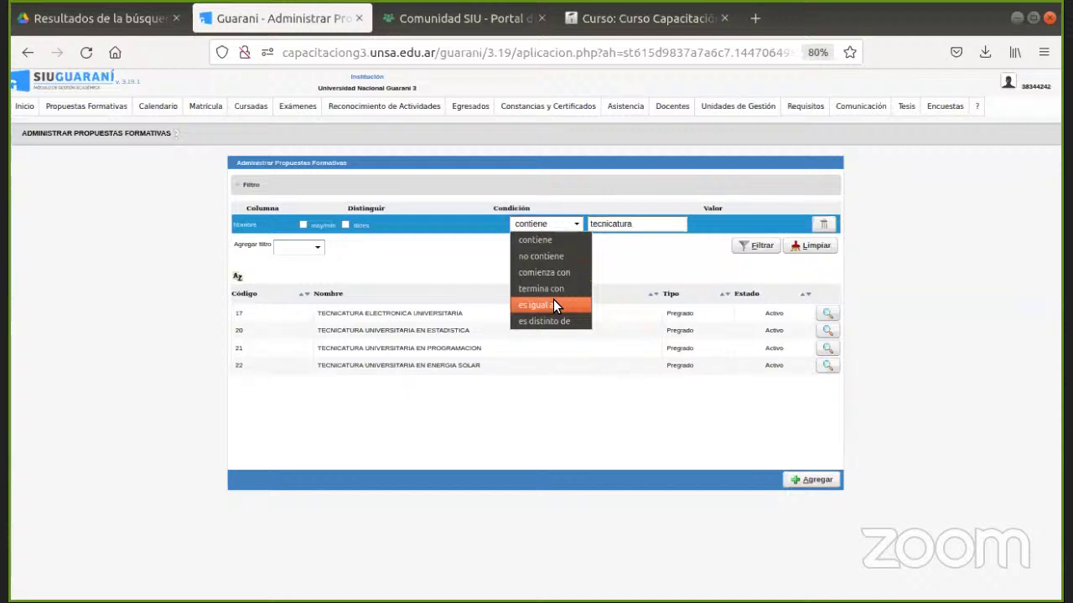
pyautogui.click(553, 305)
pyautogui.click(553, 224)
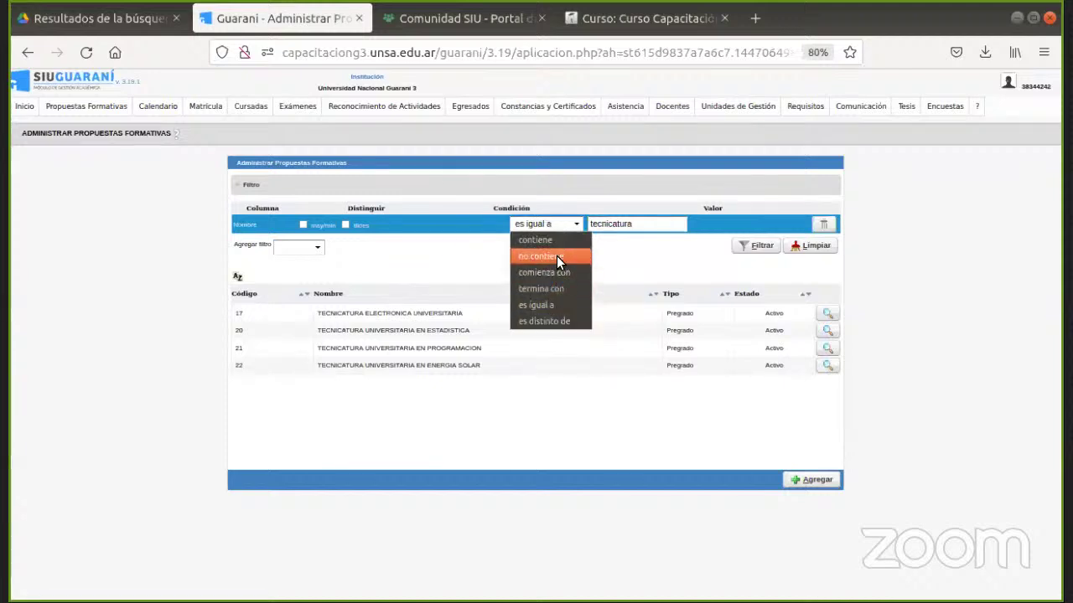
pyautogui.click(633, 254)
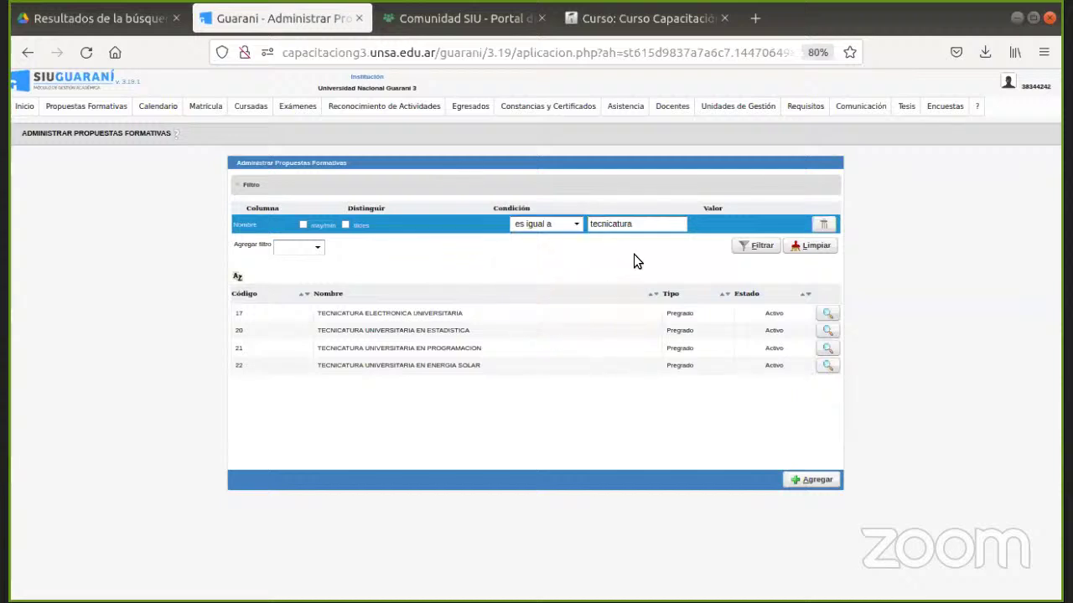
# Add an Estado filter row and leave its value on Activo.
pyautogui.click(307, 249)
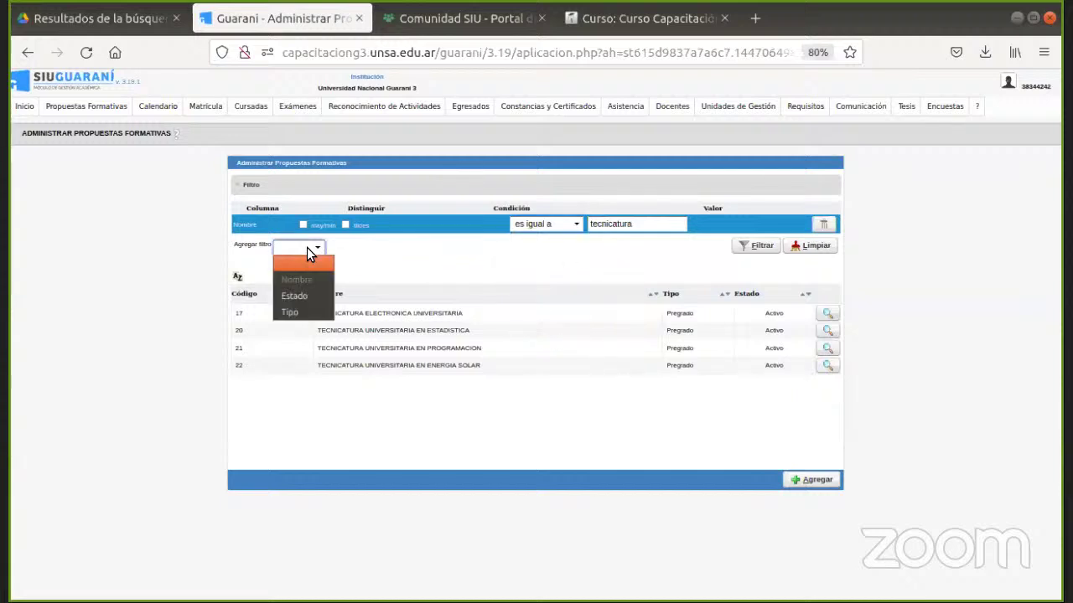
pyautogui.click(300, 297)
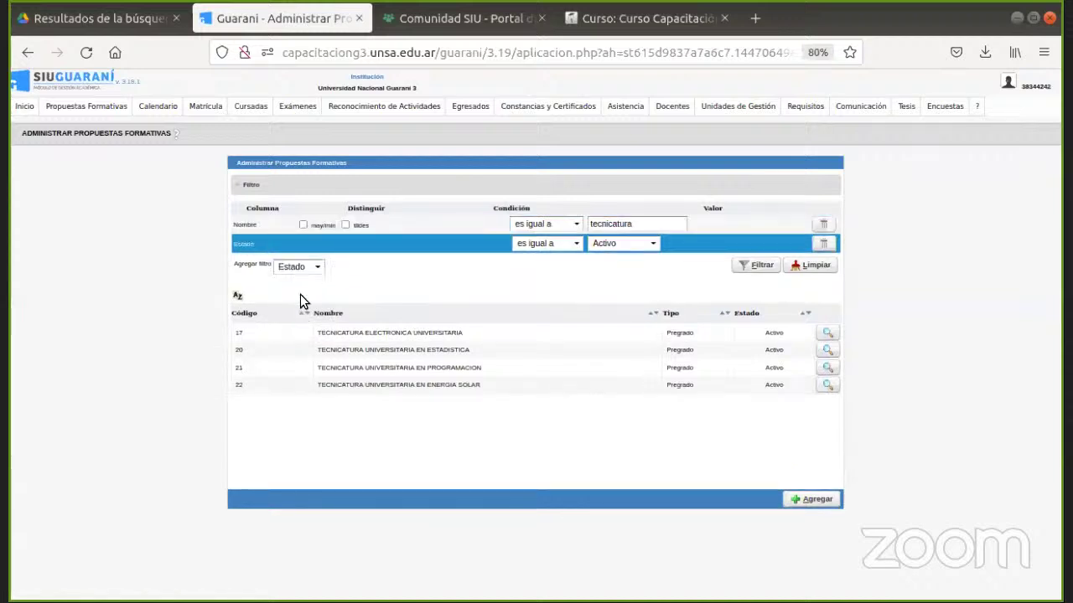
pyautogui.click(610, 246)
pyautogui.click(610, 246)
pyautogui.click(610, 246)
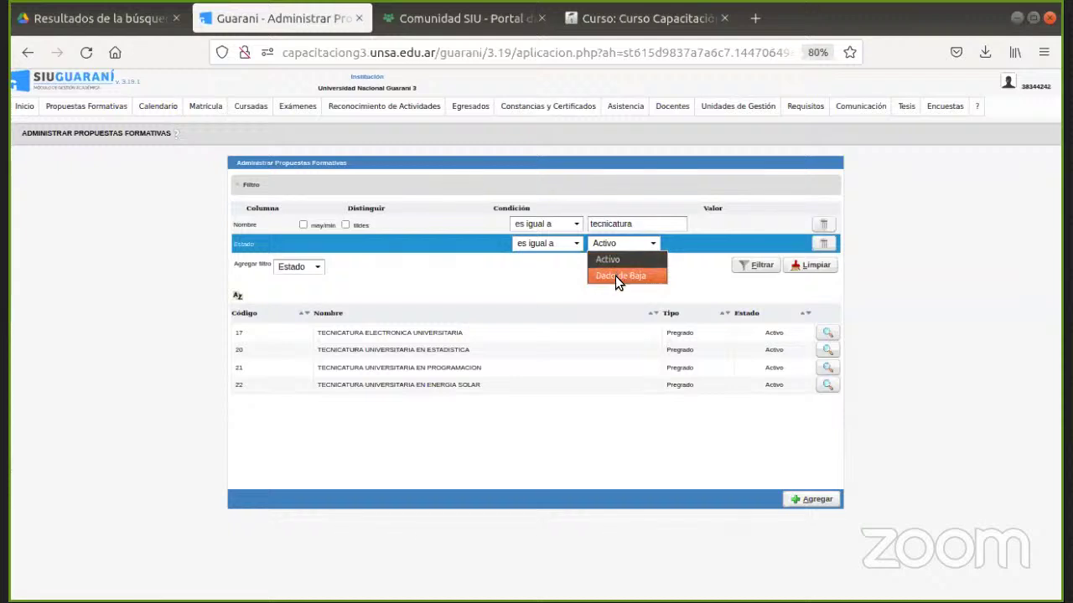
pyautogui.click(536, 281)
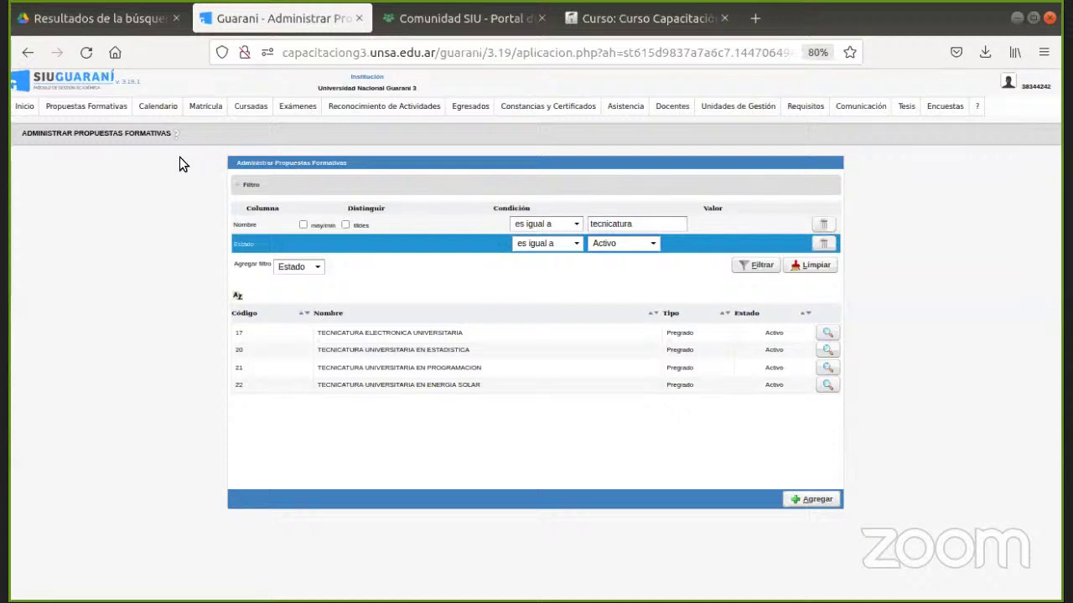
# Go to Matrícula > Personas > Administrar Personas.
pyautogui.click(206, 106)
pyautogui.moveTo(203, 124)
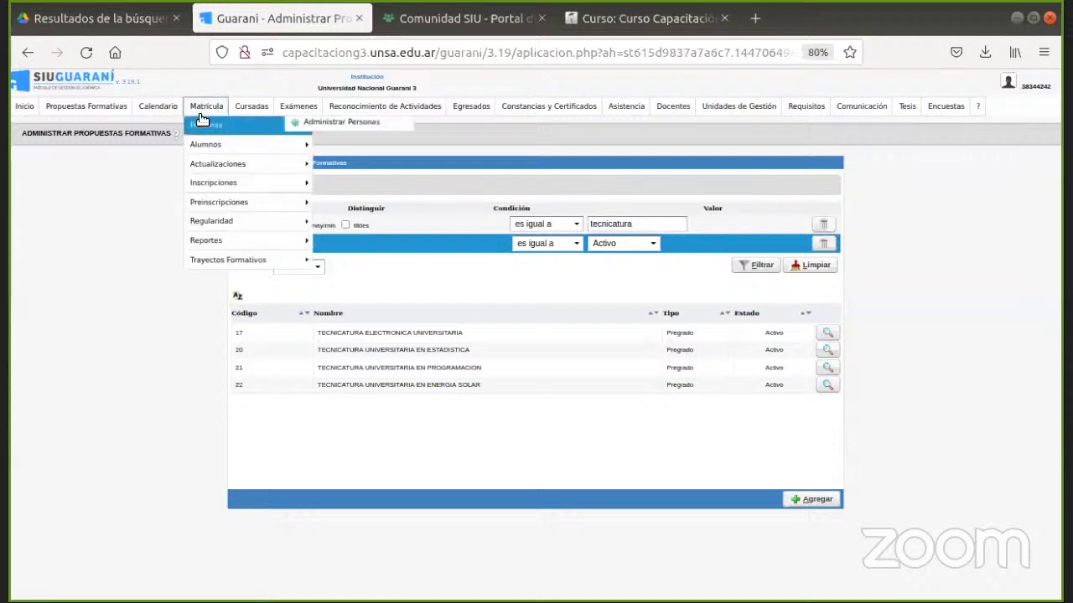
pyautogui.click(308, 123)
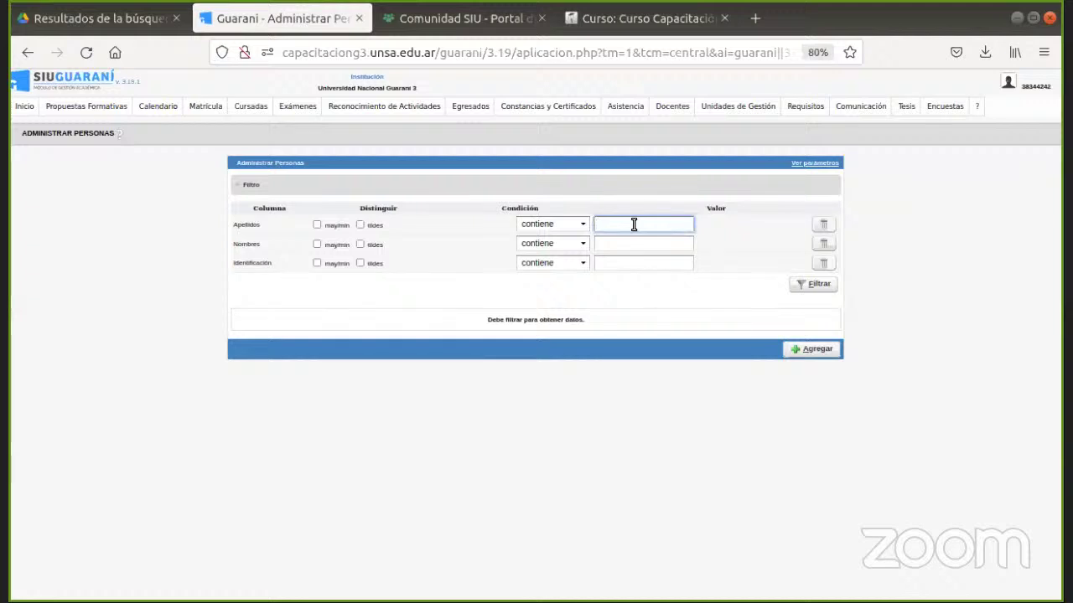
# Filter Apellidos by 'martinez' from the suggestions and scroll through the matching people.
pyautogui.write('ma')
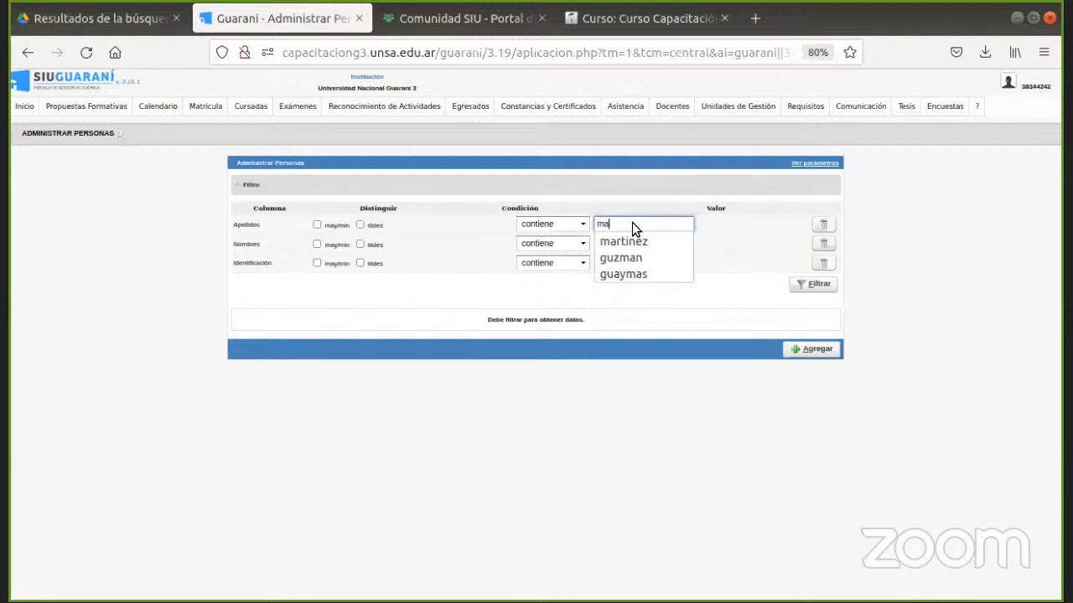
pyautogui.click(635, 241)
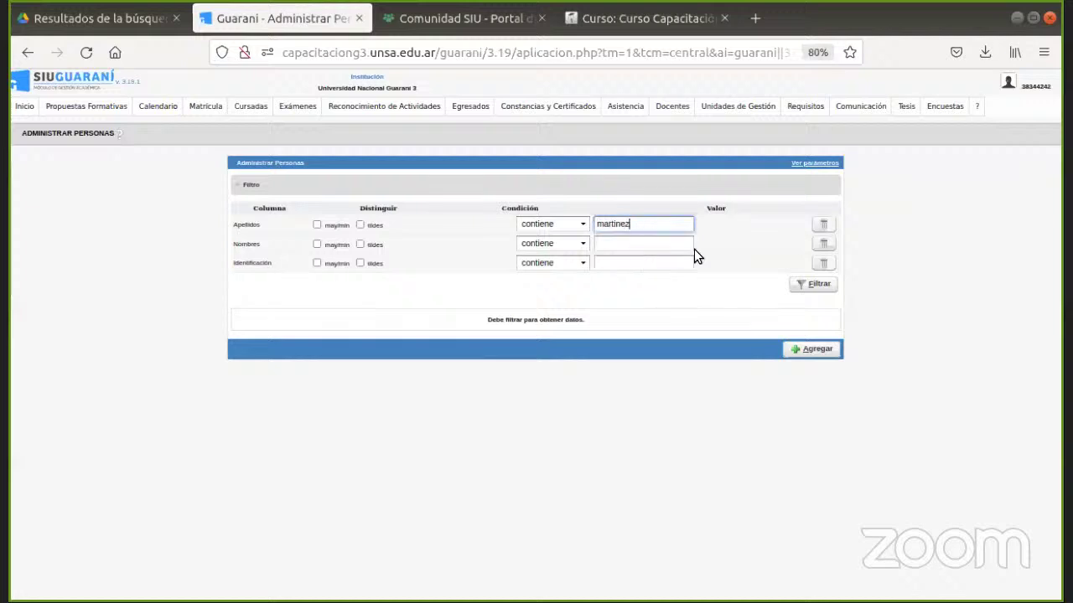
pyautogui.click(809, 285)
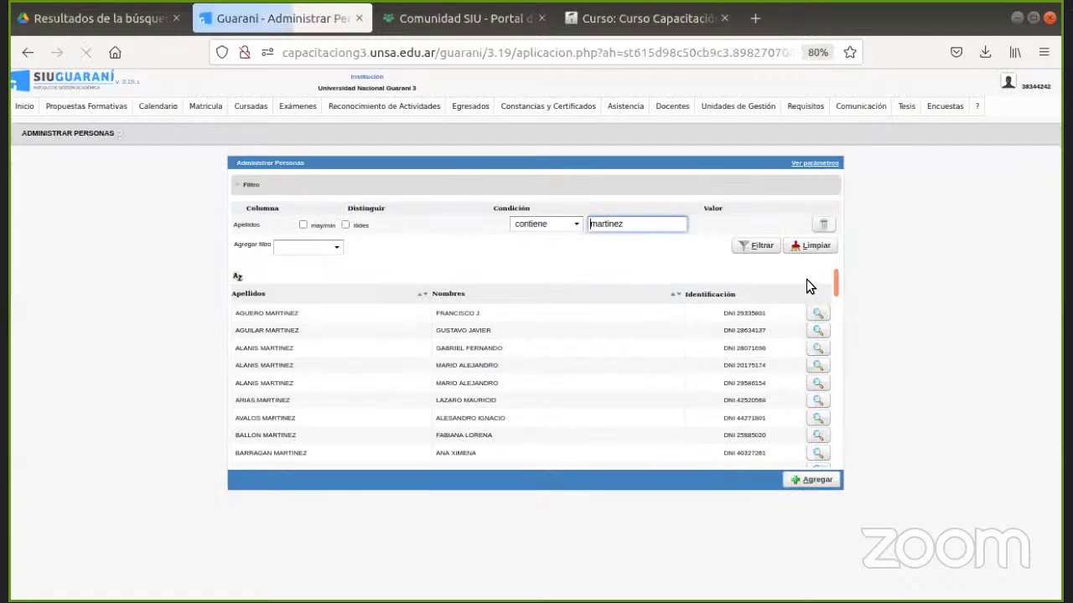
pyautogui.moveTo(835, 279); pyautogui.dragTo(831, 267)
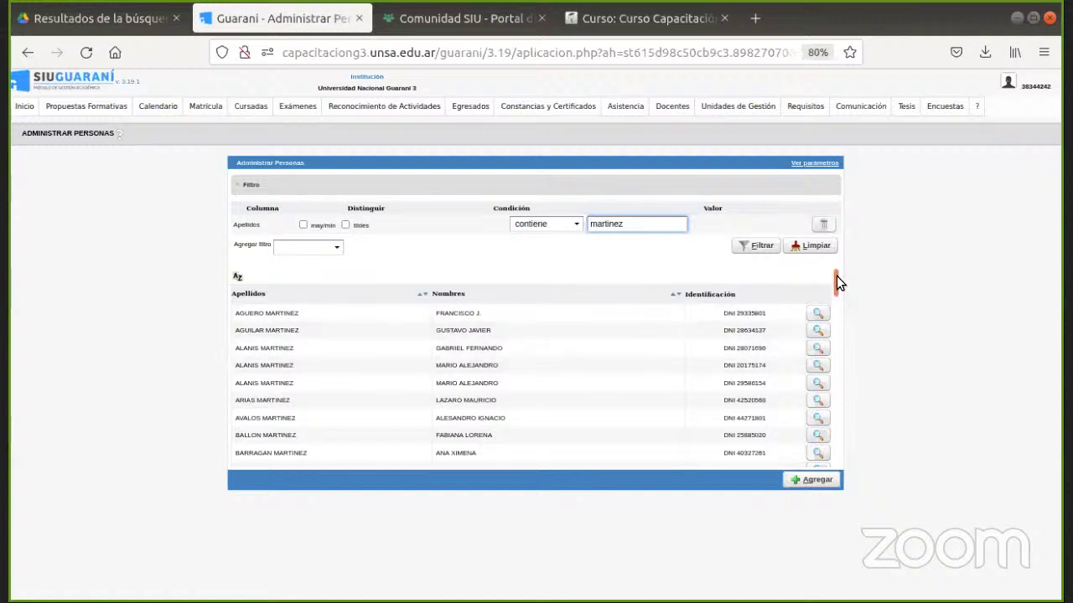
pyautogui.moveTo(838, 281); pyautogui.dragTo(834, 302)
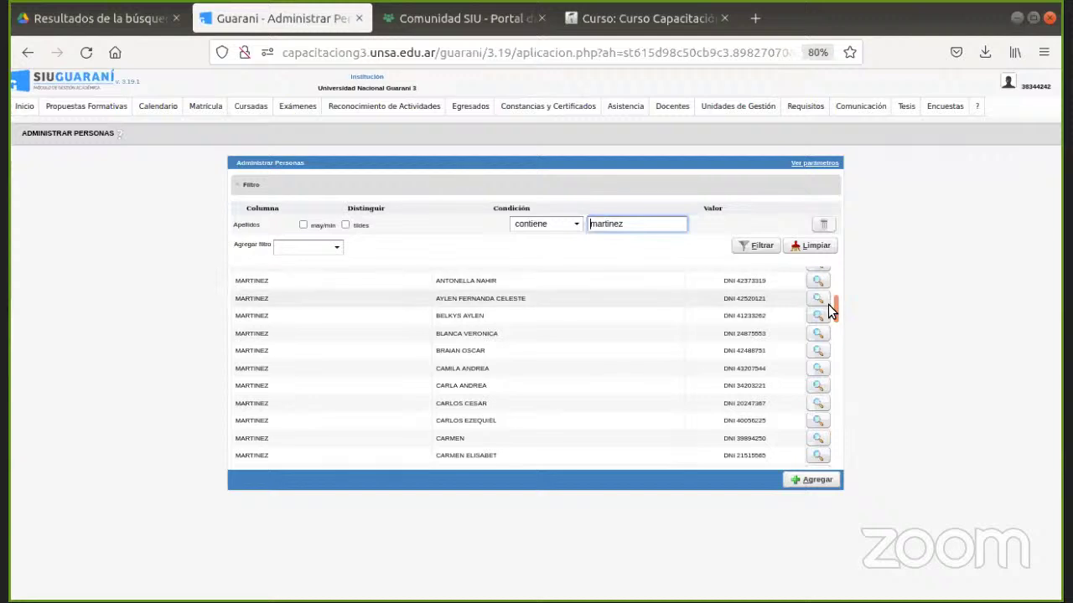
pyautogui.moveTo(833, 306); pyautogui.dragTo(835, 232)
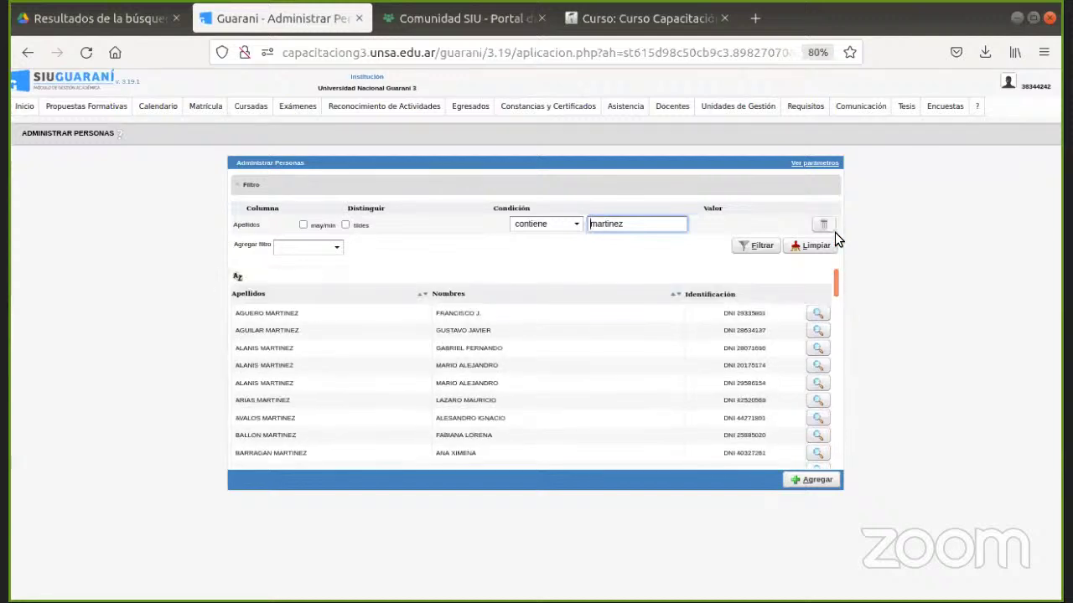
# Switch the Apellidos condition to 'comienza con' and re-run the filter.
pyautogui.click(554, 218)
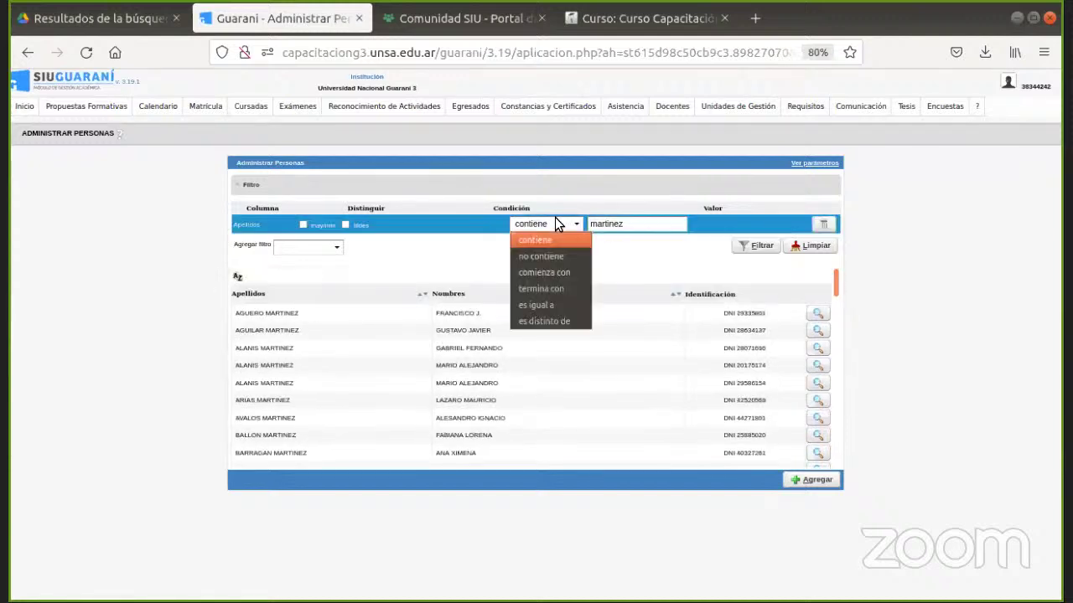
pyautogui.click(546, 273)
pyautogui.click(756, 245)
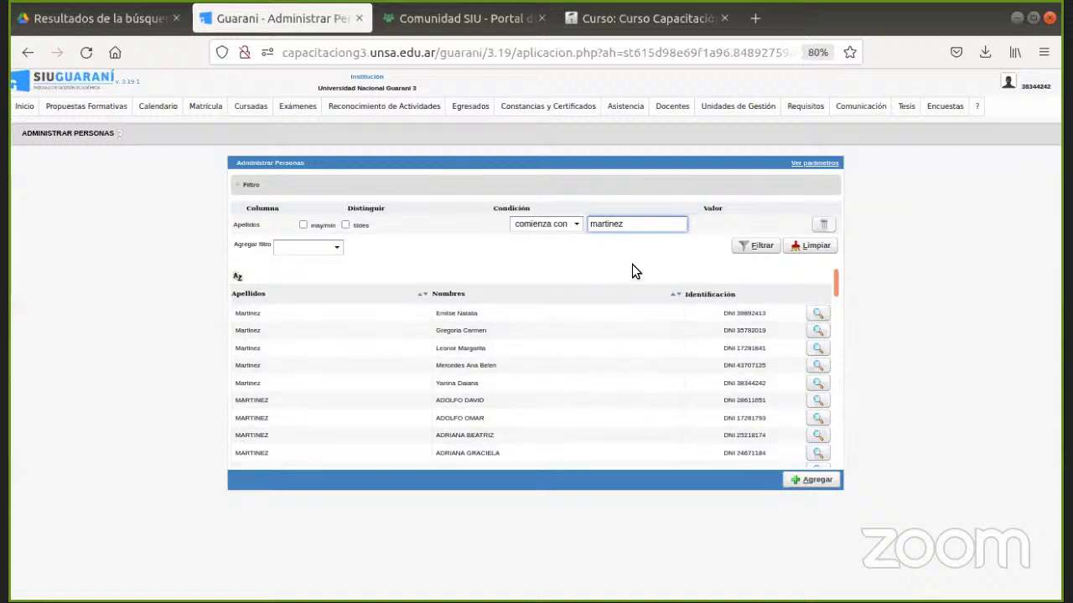
# Replace the surname filter with an Identificación filter on the suggested ID number and search.
pyautogui.click(316, 248)
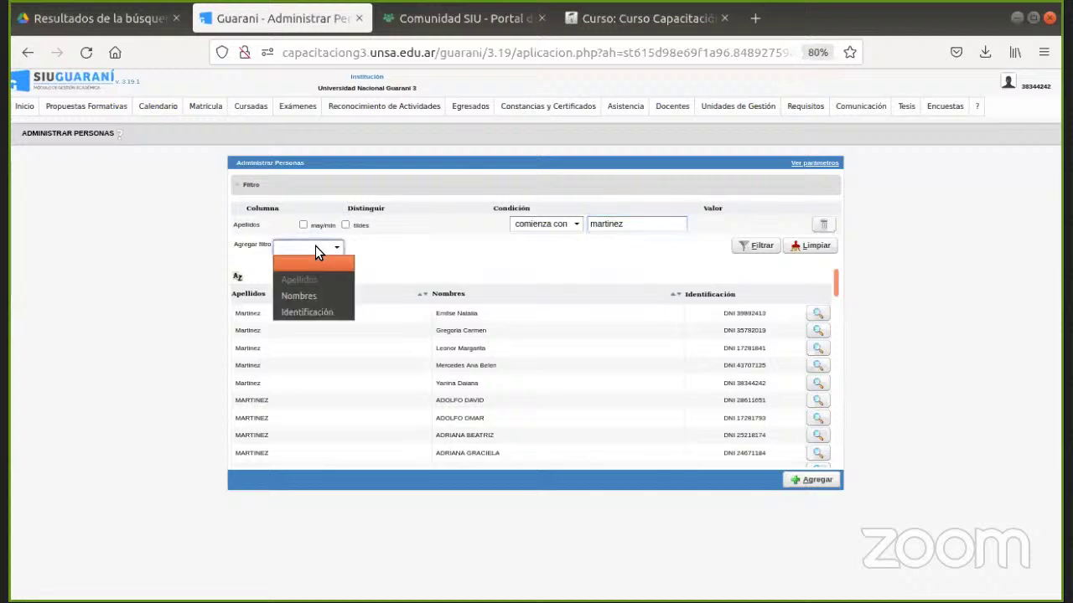
pyautogui.click(314, 311)
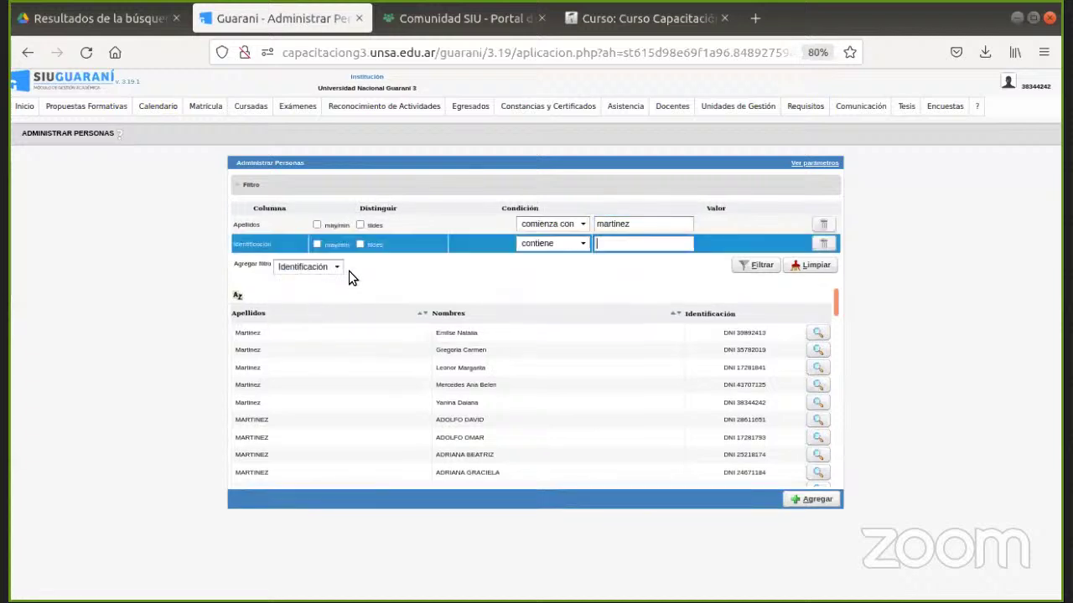
pyautogui.click(817, 224)
pyautogui.click(650, 225)
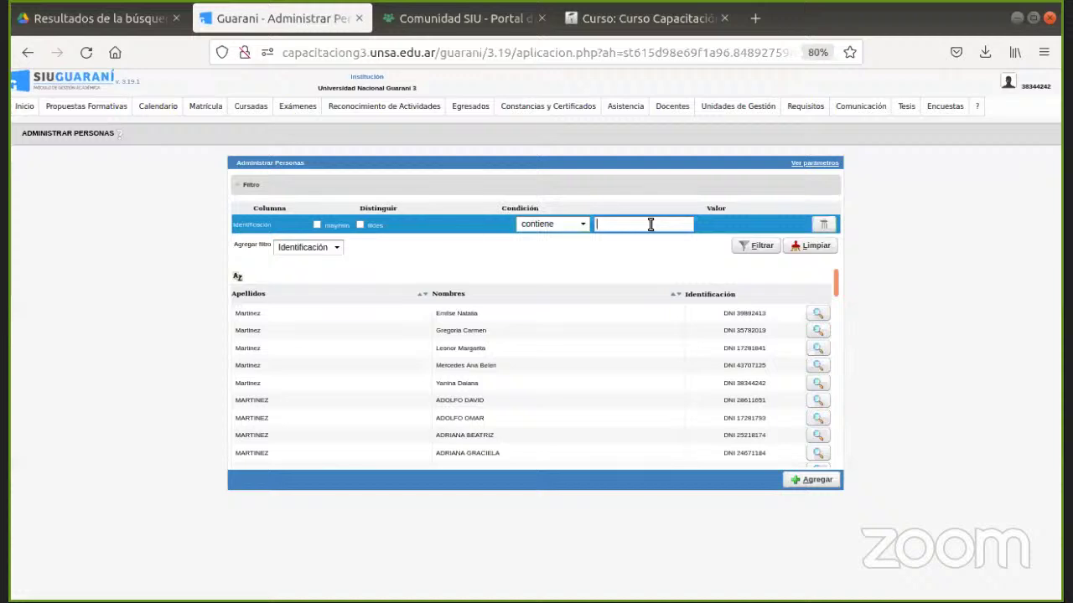
pyautogui.write('383')
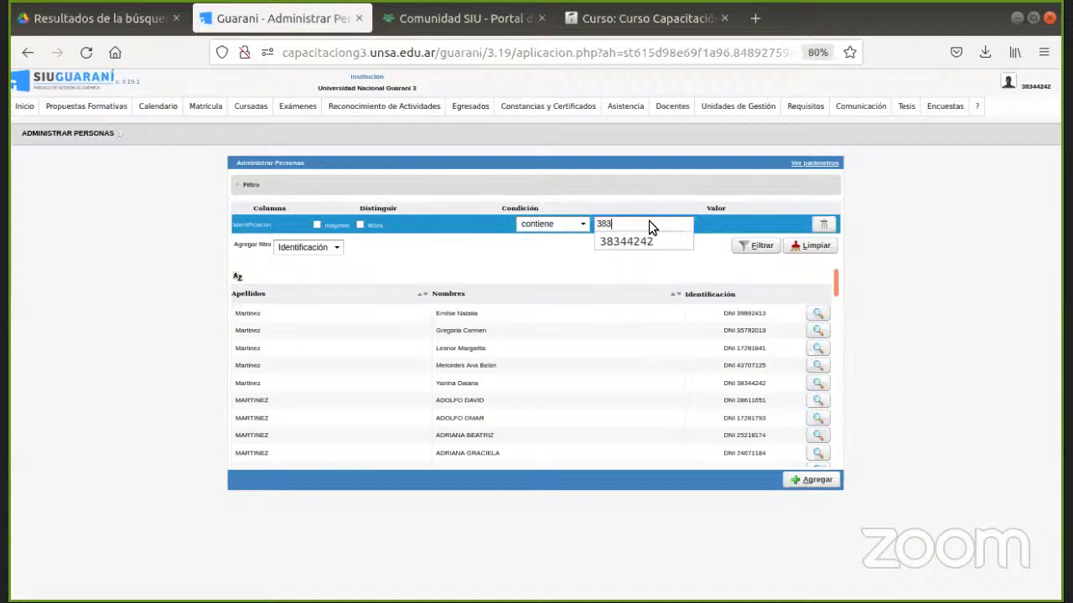
pyautogui.click(642, 240)
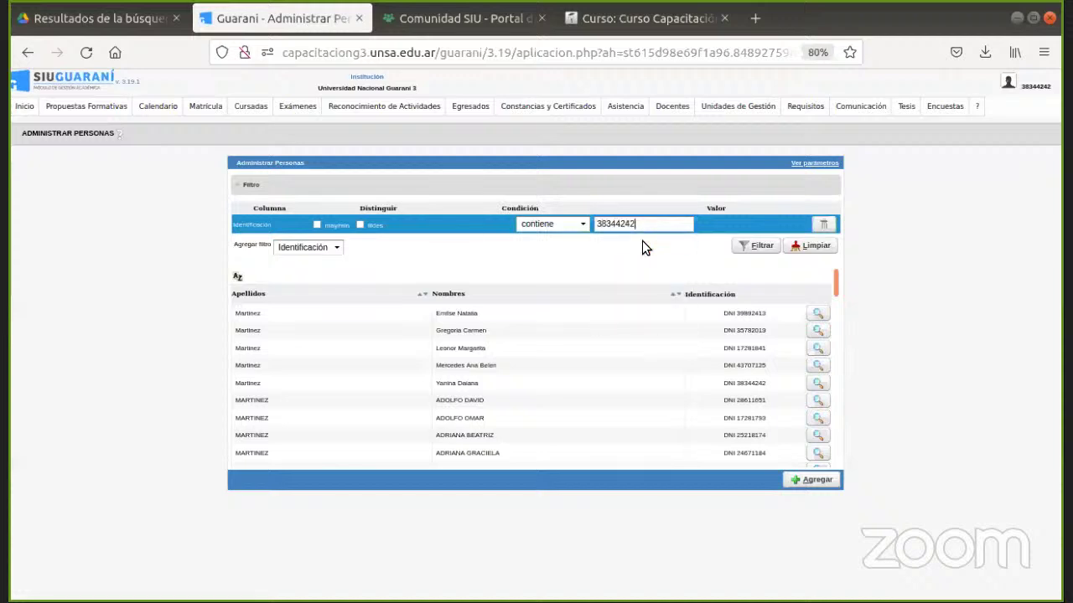
pyautogui.click(750, 248)
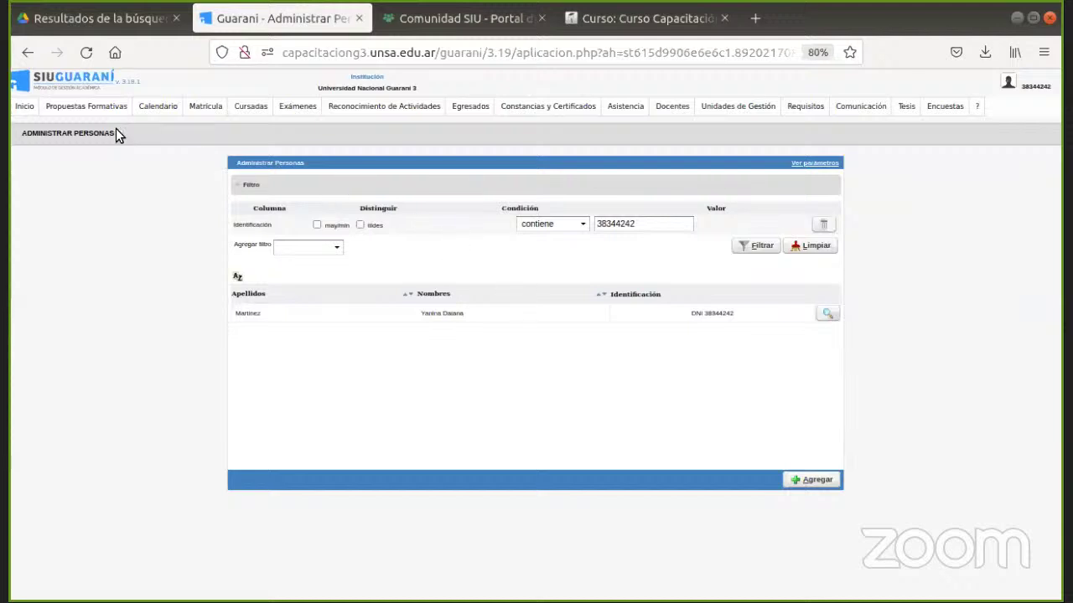
pyautogui.moveTo(86, 109)
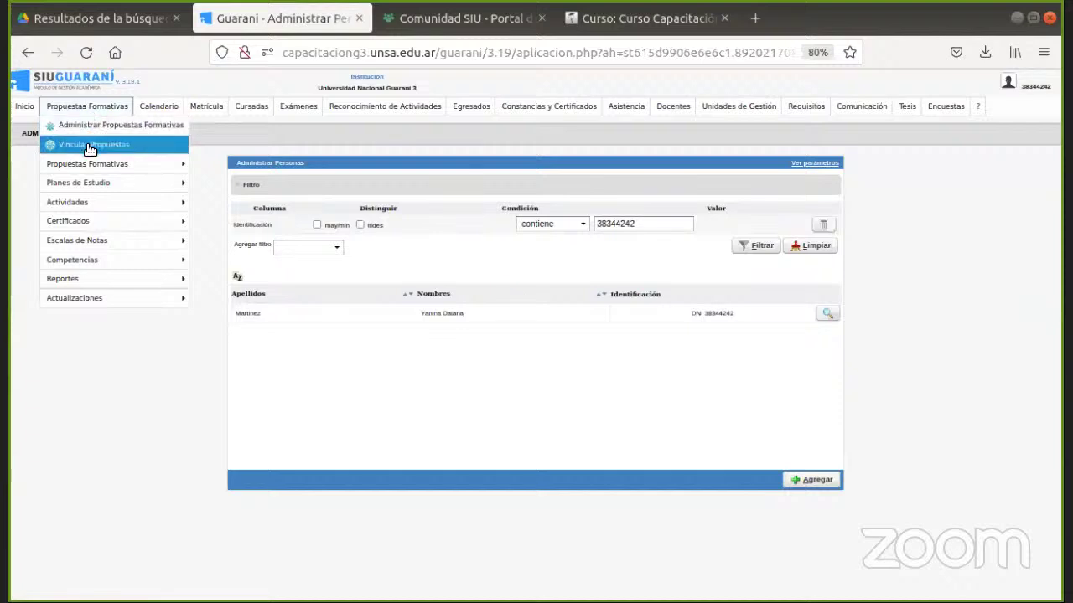
# Go to Propuestas Formativas > Actividades > Administrar Actividades.
pyautogui.moveTo(93, 200)
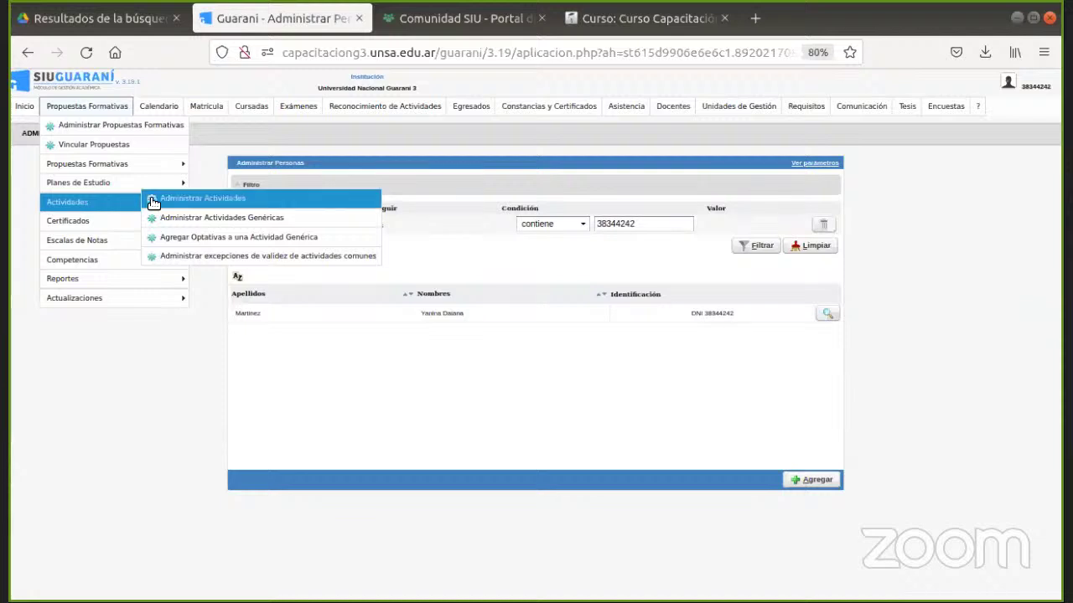
pyautogui.click(168, 199)
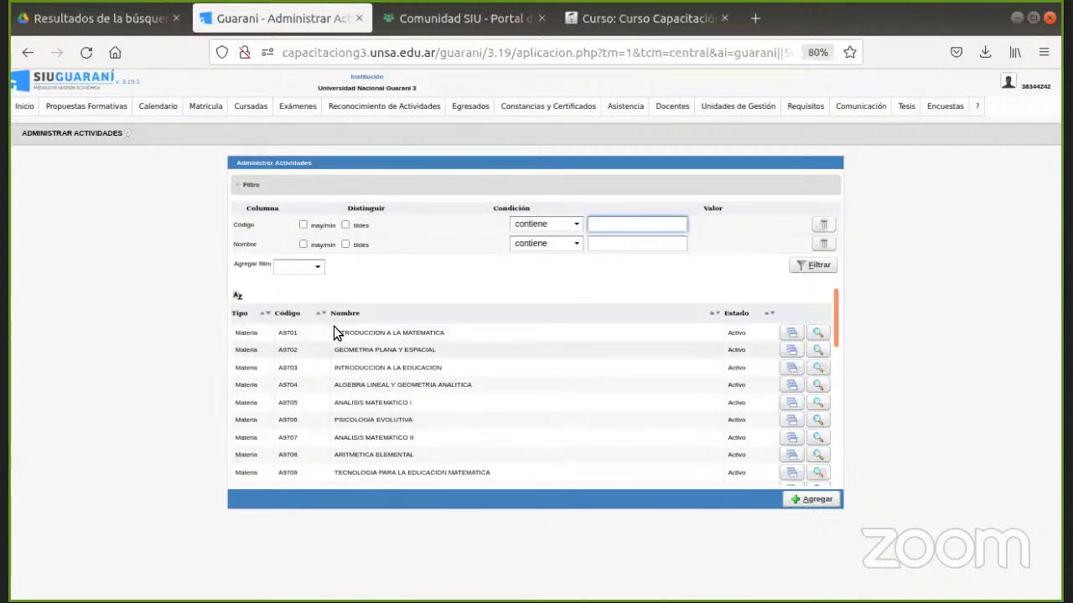
pyautogui.click(307, 267)
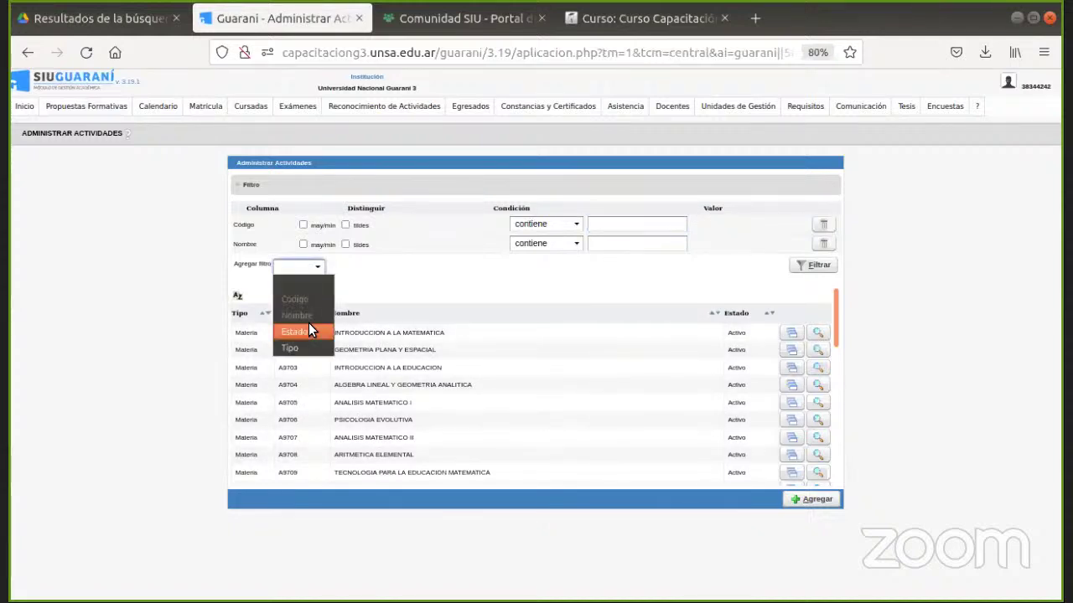
pyautogui.click(377, 267)
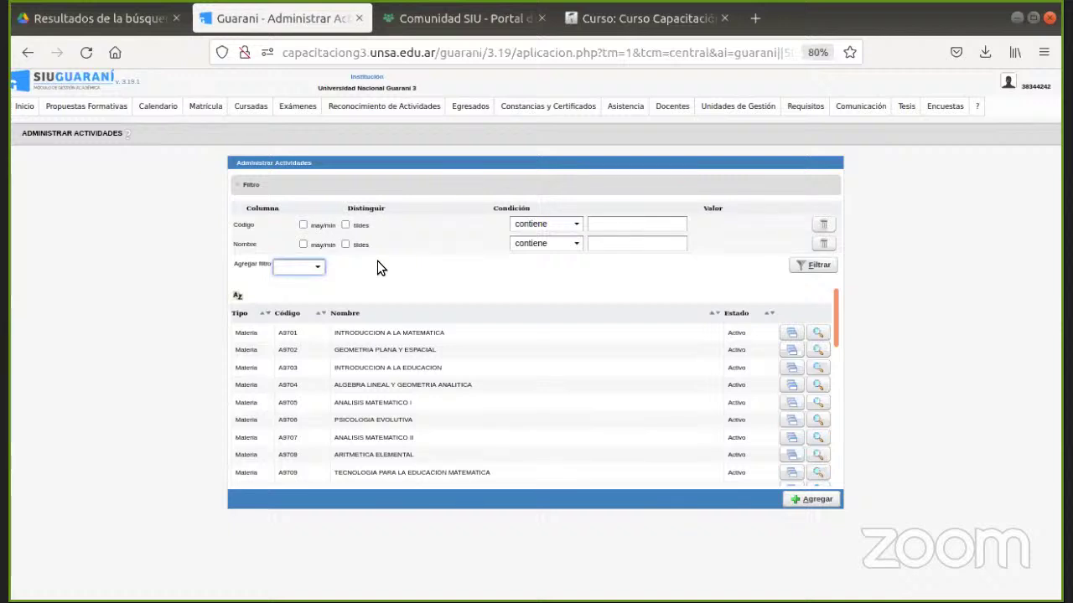
pyautogui.click(252, 106)
pyautogui.moveTo(243, 125)
pyautogui.click(126, 134)
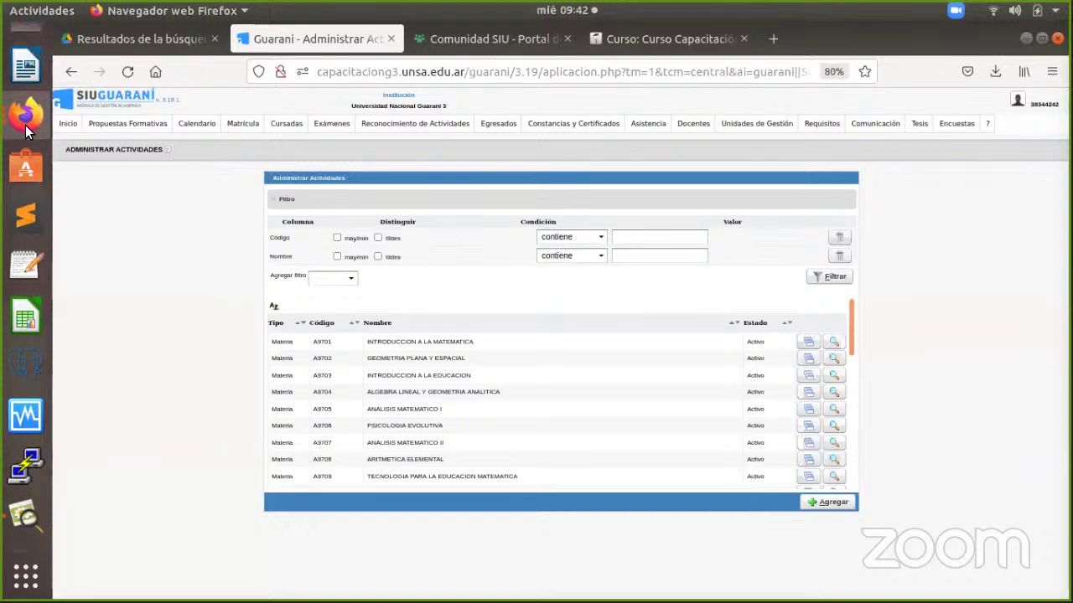
# Read the Administrar Actividades wiki page's objective, menu location, prerequisites and new-activity form, then close it.
pyautogui.click(26, 113)
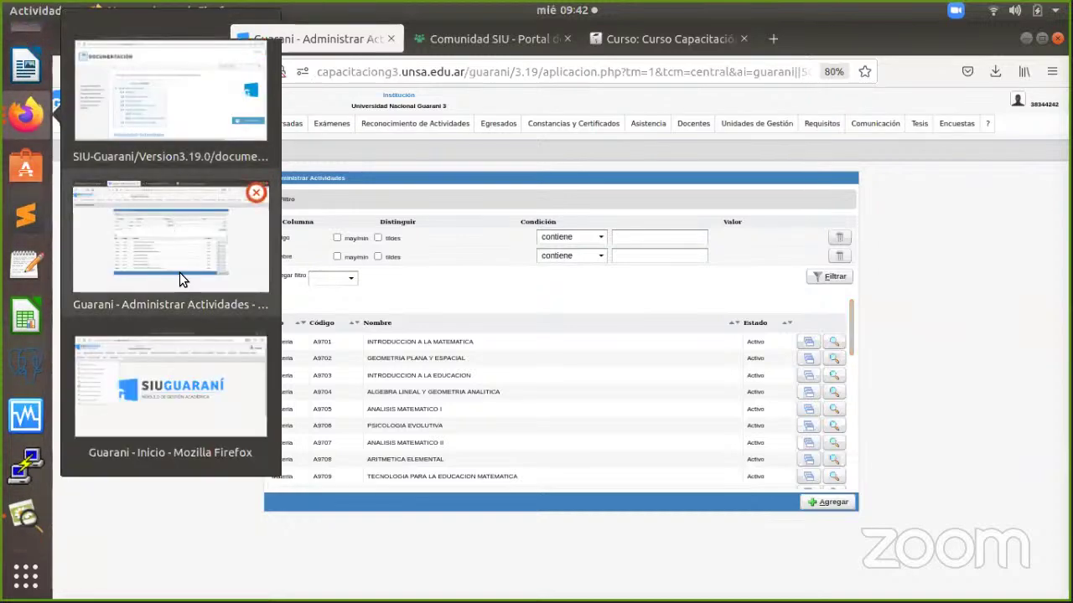
pyautogui.click(167, 110)
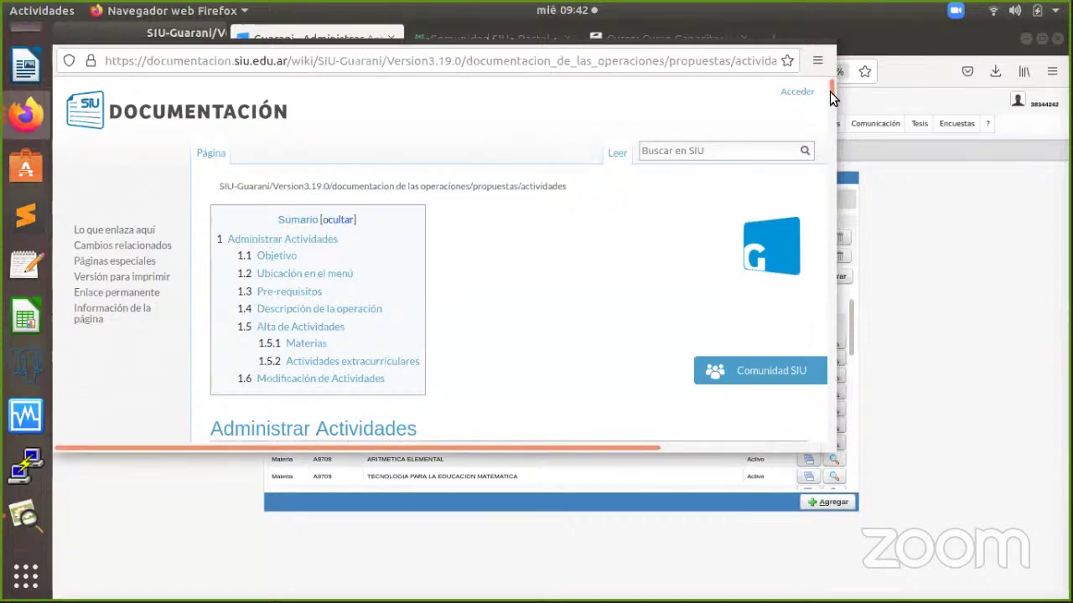
pyautogui.scroll(-4, 830, 98)
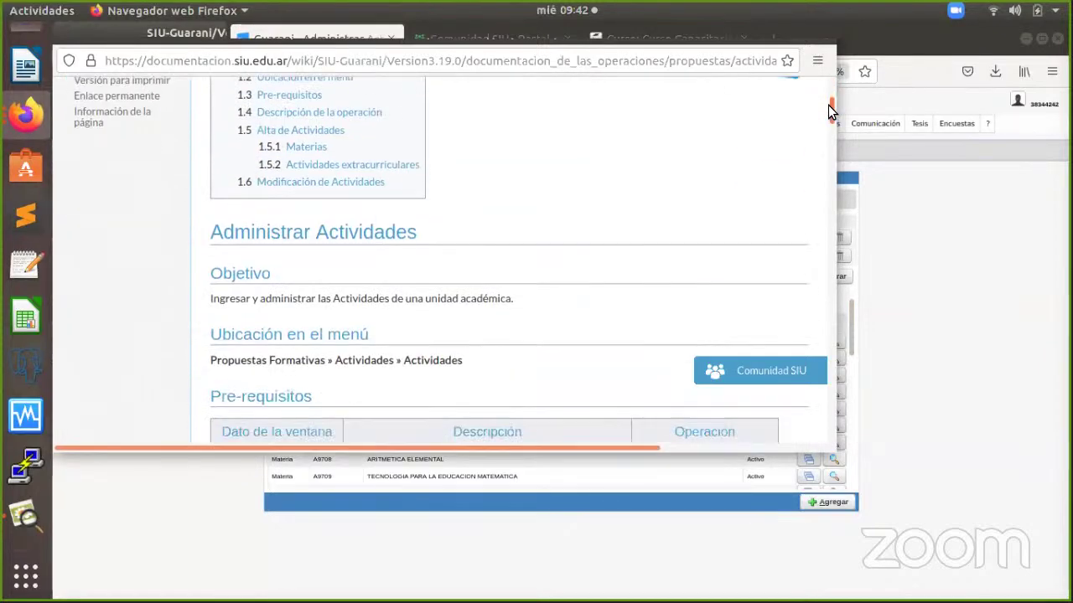
pyautogui.scroll(1, 828, 105)
pyautogui.scroll(3, 823, 84)
pyautogui.scroll(-2, 823, 94)
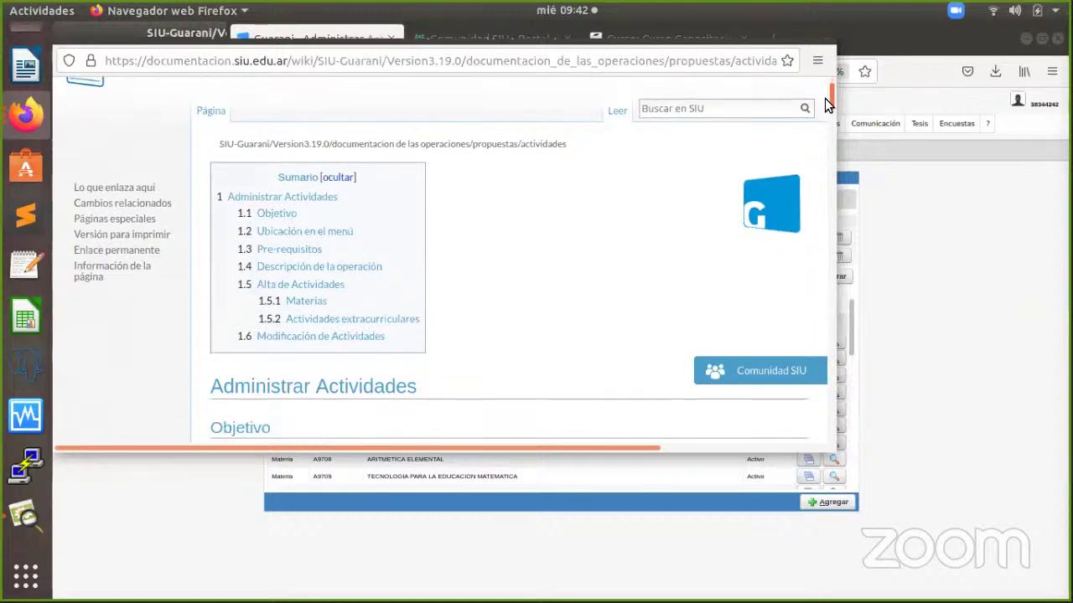
pyautogui.scroll(-2, 826, 107)
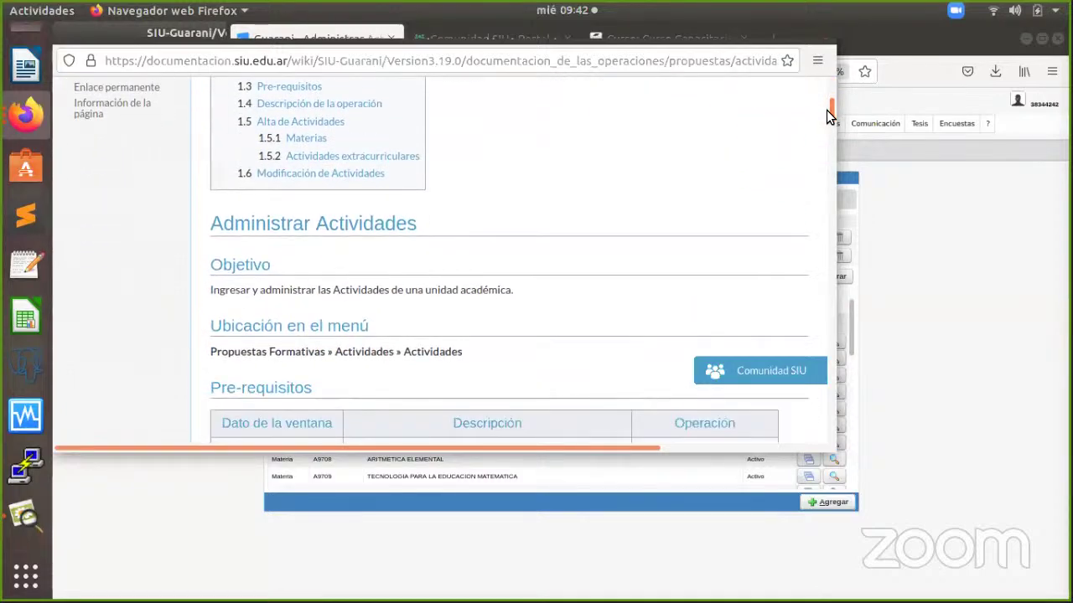
pyautogui.moveTo(831, 113); pyautogui.dragTo(829, 152)
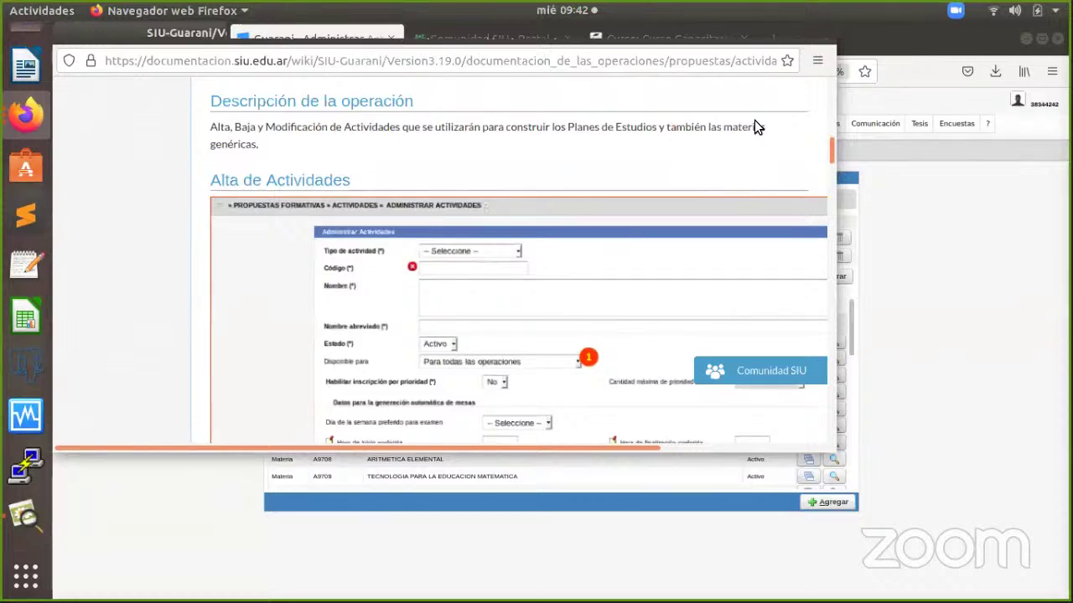
pyautogui.moveTo(829, 150); pyautogui.dragTo(819, 247)
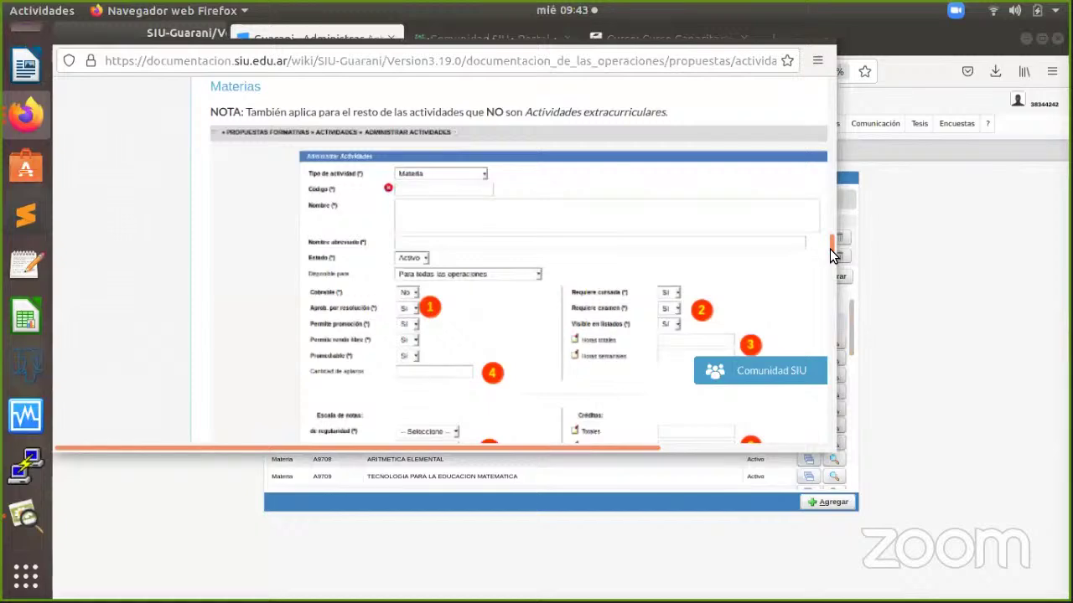
pyautogui.moveTo(832, 249); pyautogui.dragTo(826, 113)
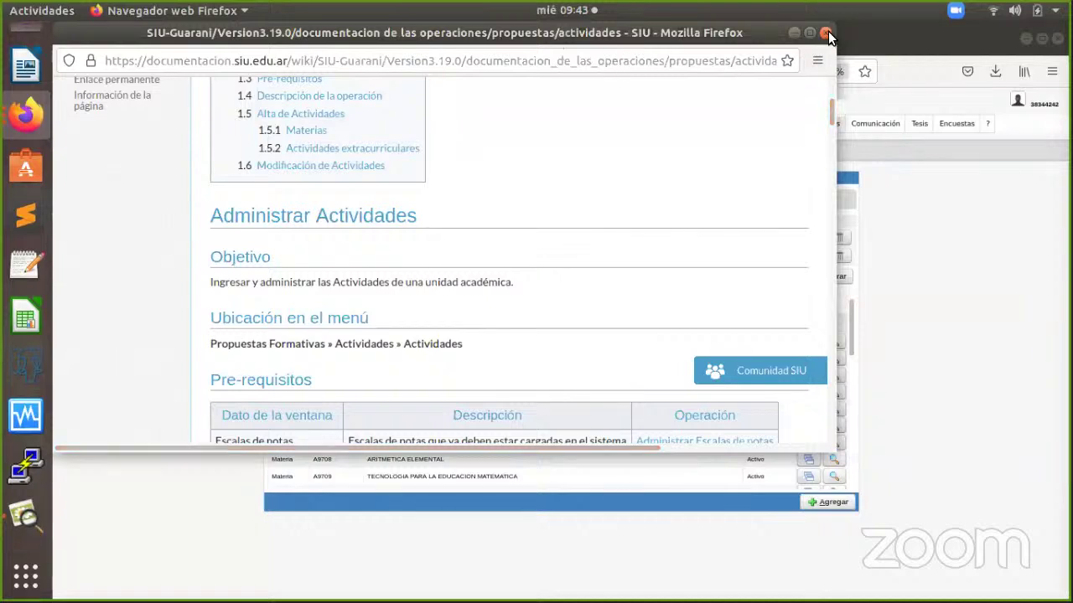
pyautogui.click(825, 33)
# Go to Matrícula > Personas > Administrar Personas, then list the open browser windows.
pyautogui.click(235, 124)
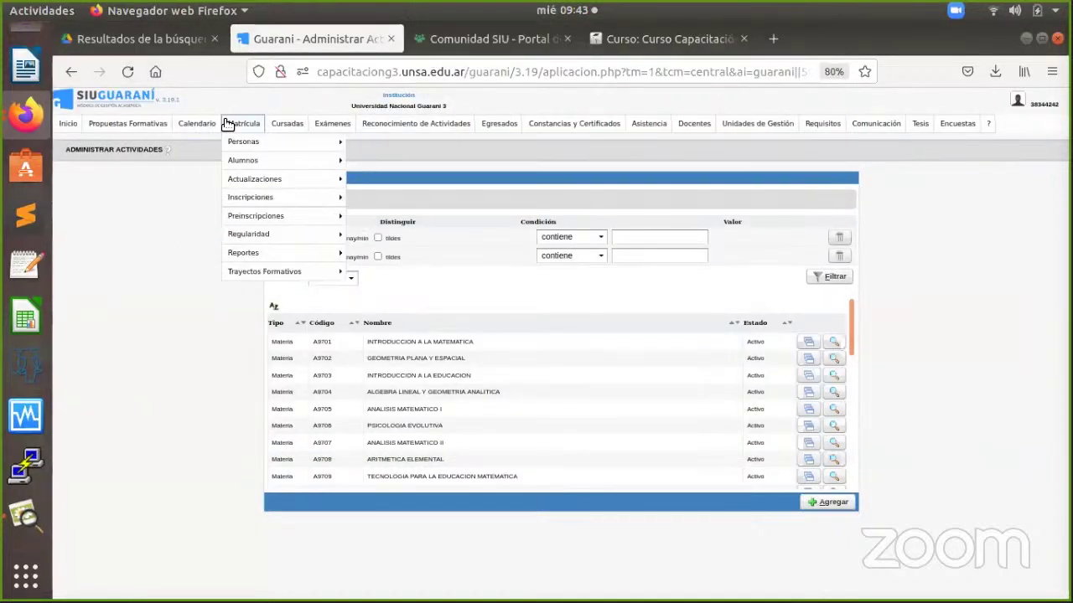
pyautogui.moveTo(234, 140)
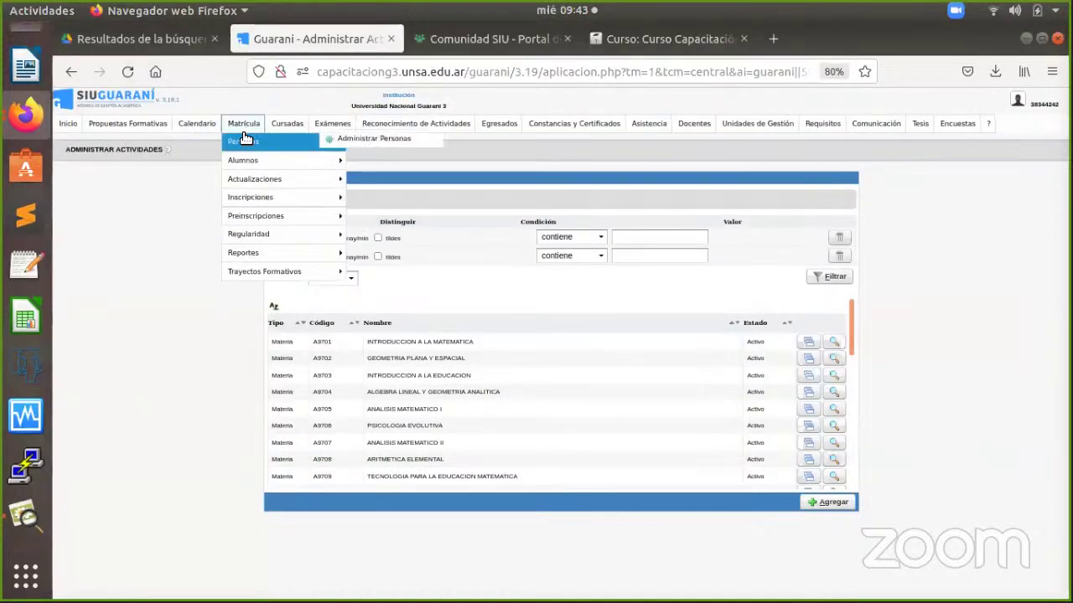
pyautogui.click(352, 142)
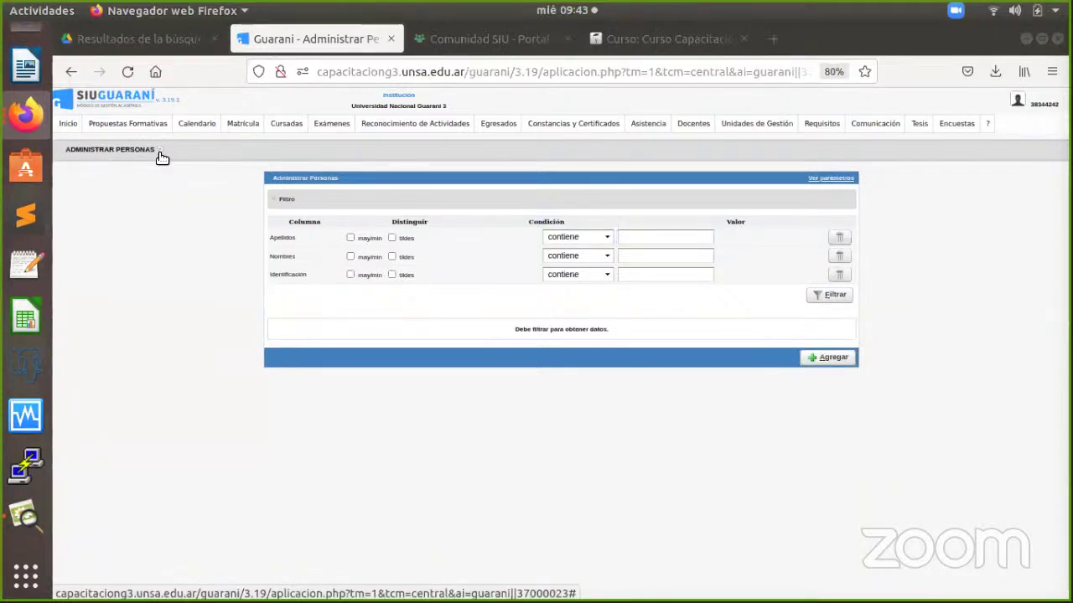
pyautogui.click(26, 114)
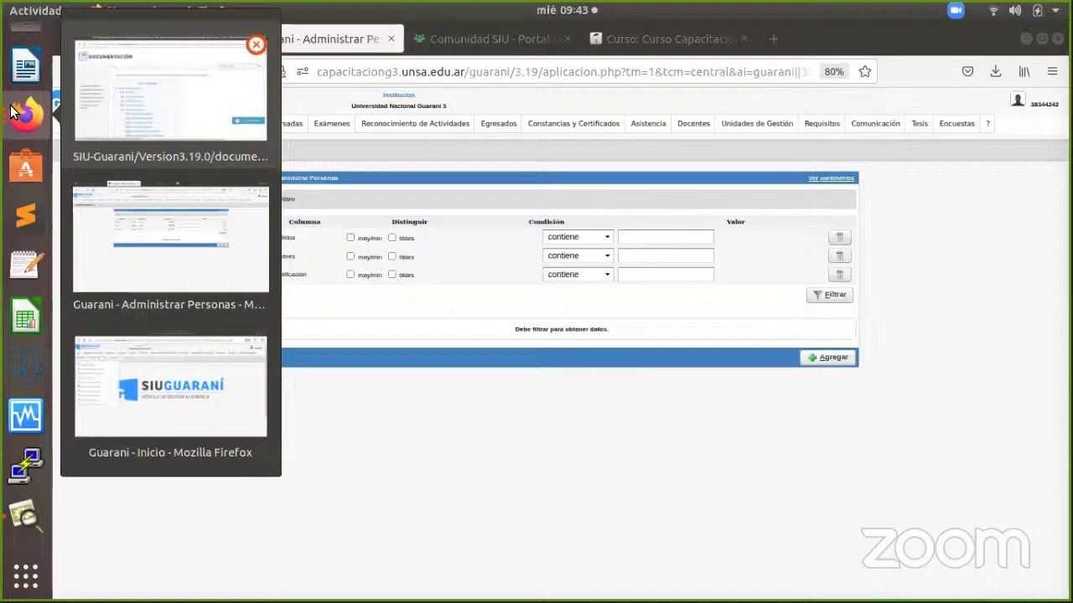
# Bring the documentation window forward and read the top of the Administrar Personas page.
pyautogui.click(186, 126)
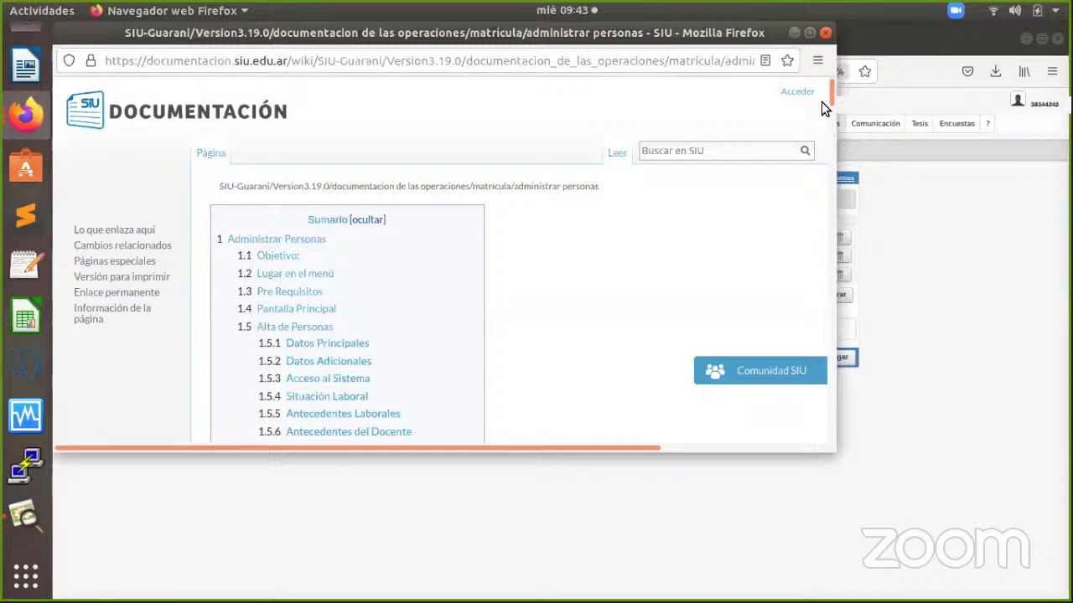
pyautogui.scroll(-3, 821, 101)
pyautogui.scroll(-10, 821, 102)
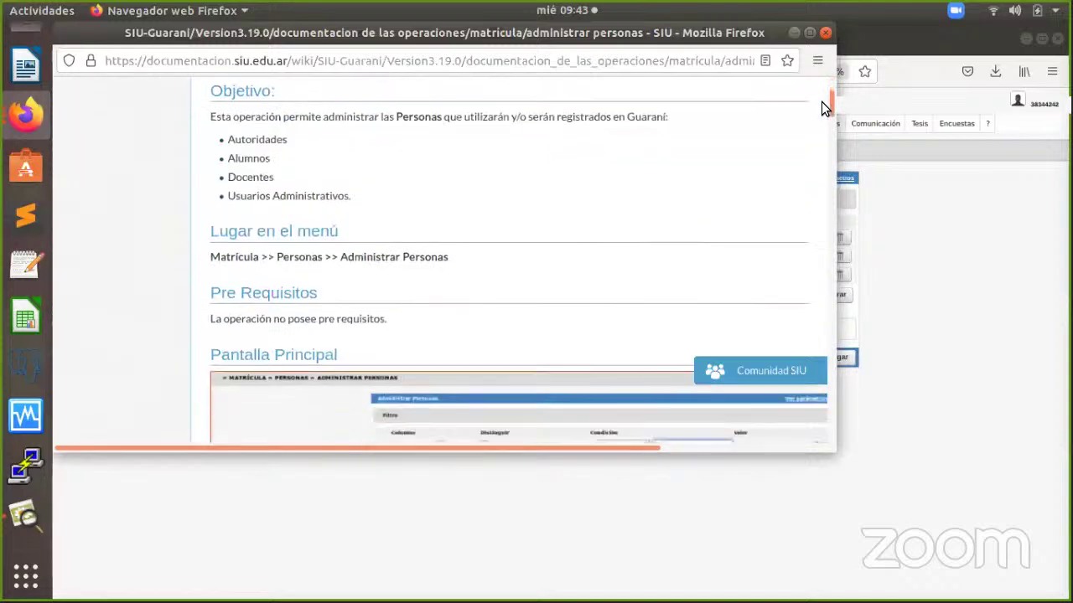
pyautogui.scroll(1, 821, 101)
pyautogui.scroll(-5, 821, 101)
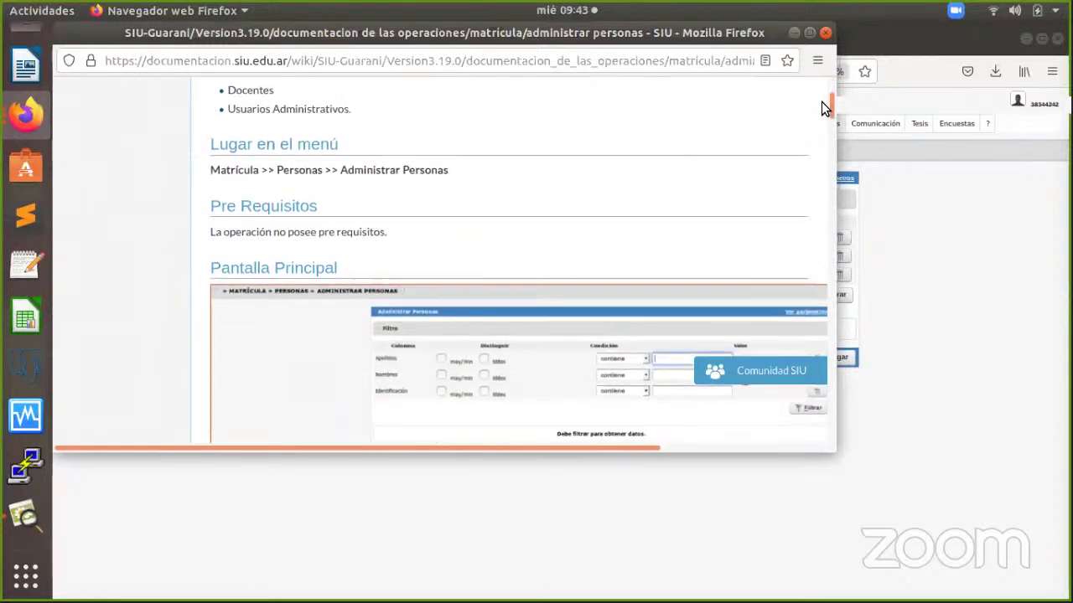
pyautogui.scroll(-1, 821, 101)
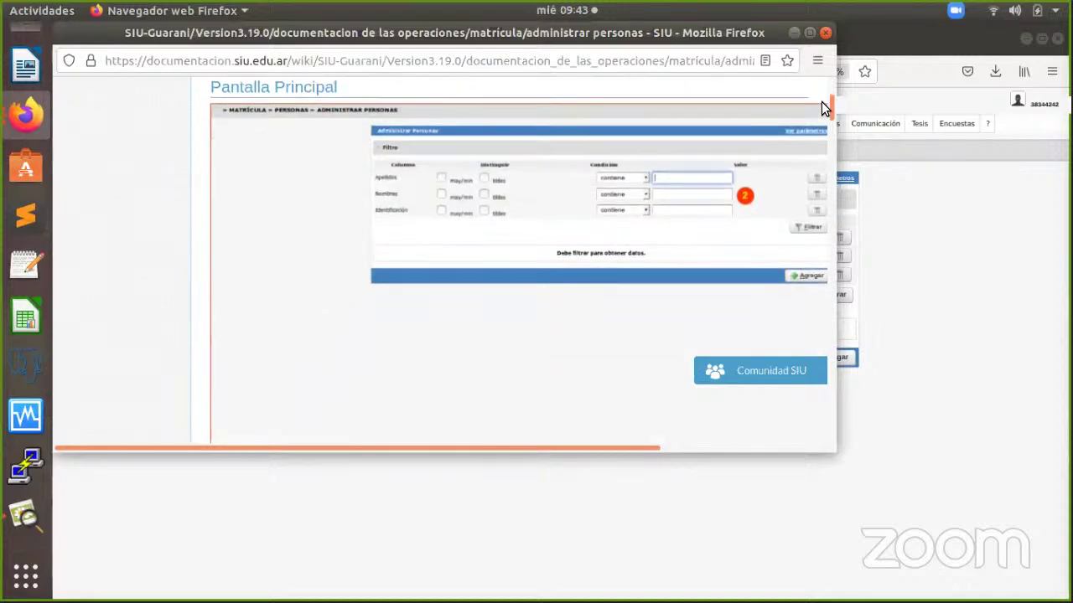
pyautogui.scroll(4, 821, 101)
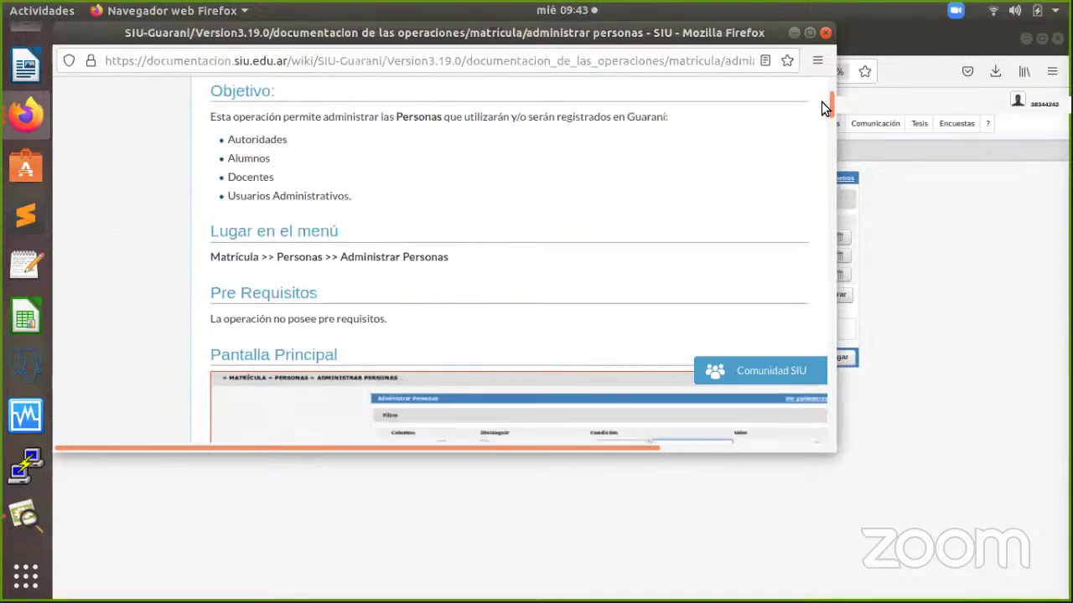
pyautogui.scroll(1, 822, 101)
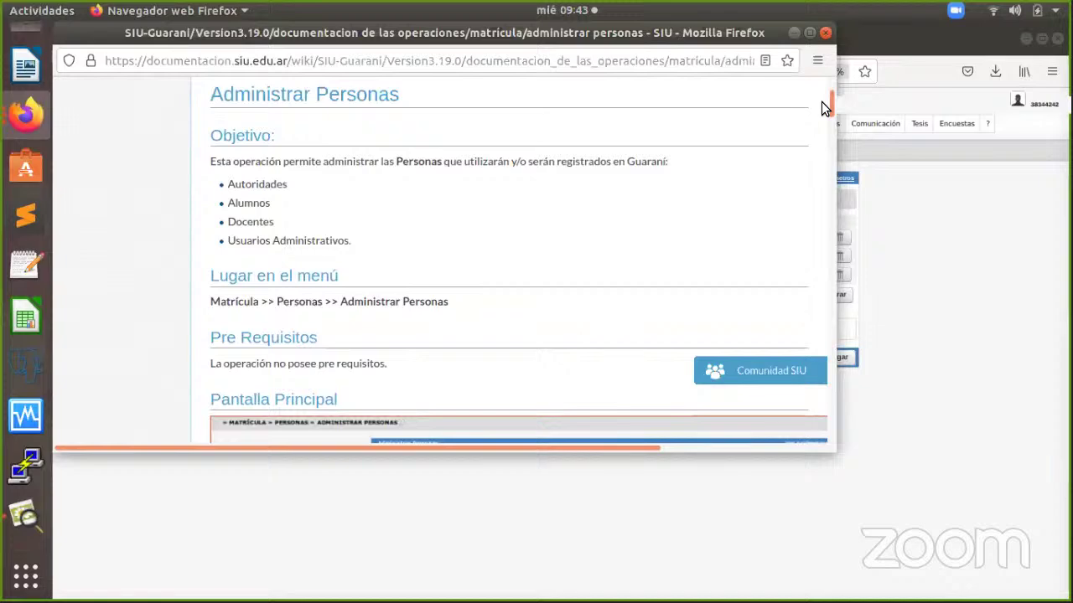
# Read down to the Campo/Descripción field table, then close the documentation window.
pyautogui.scroll(-7, 821, 102)
pyautogui.scroll(-10, 821, 102)
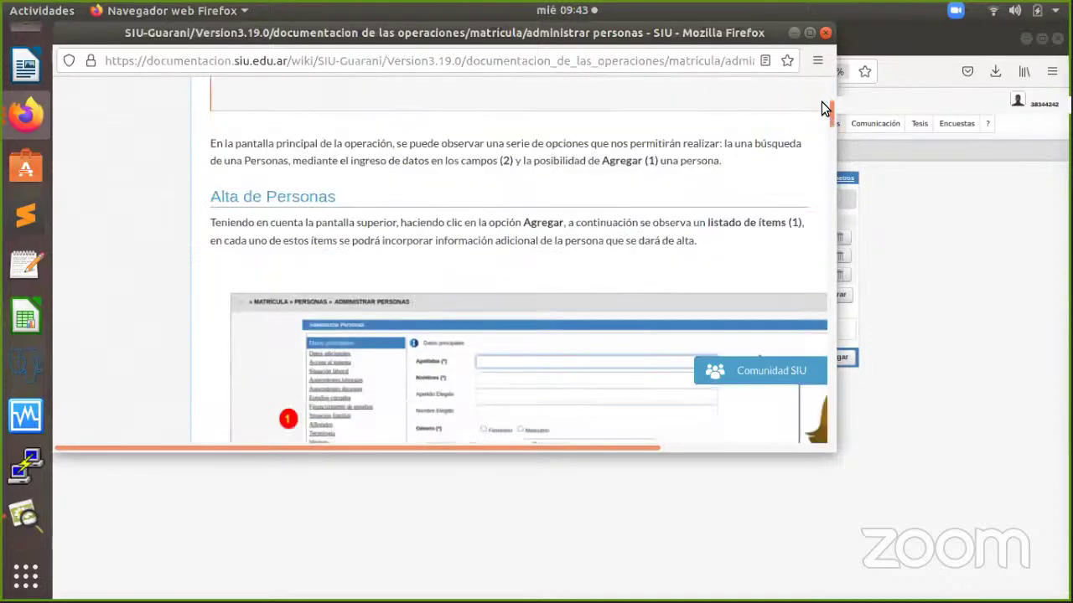
pyautogui.scroll(-8, 821, 101)
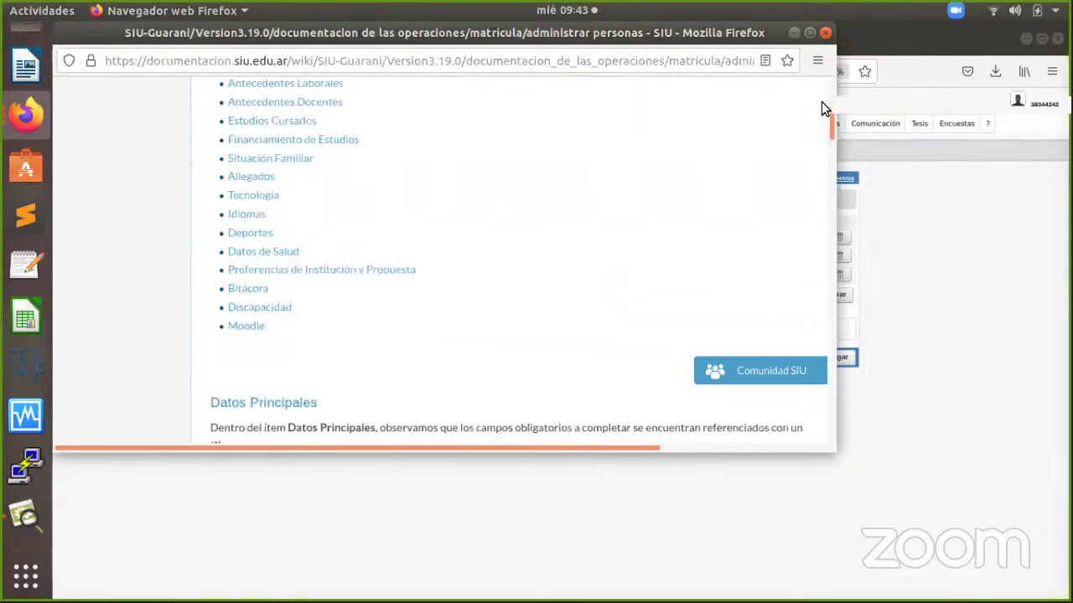
pyautogui.scroll(-1, 821, 107)
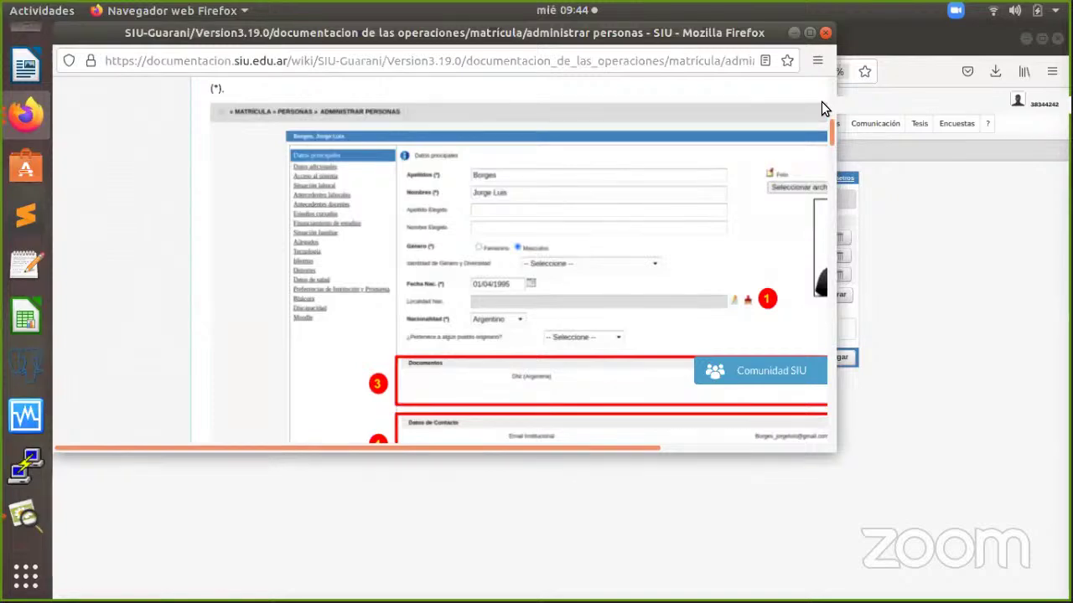
pyautogui.scroll(-5, 821, 108)
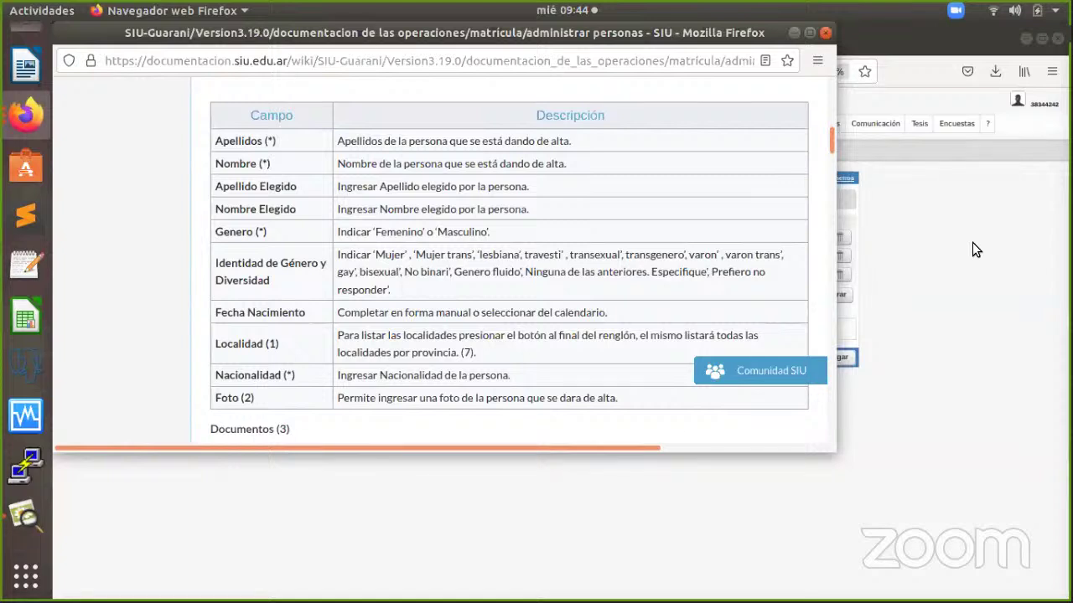
pyautogui.click(826, 34)
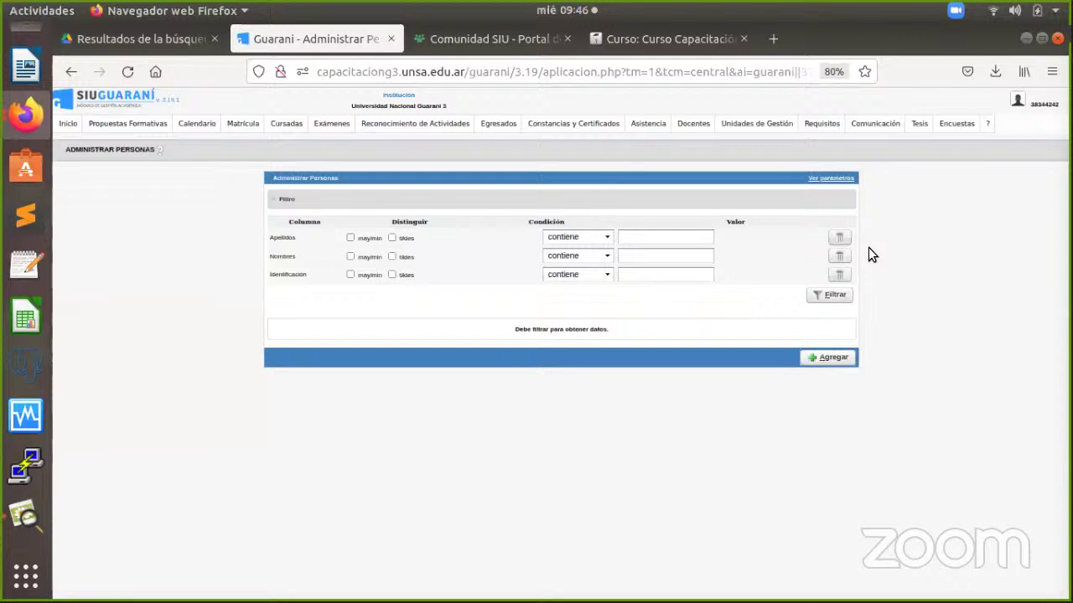
pyautogui.click(287, 126)
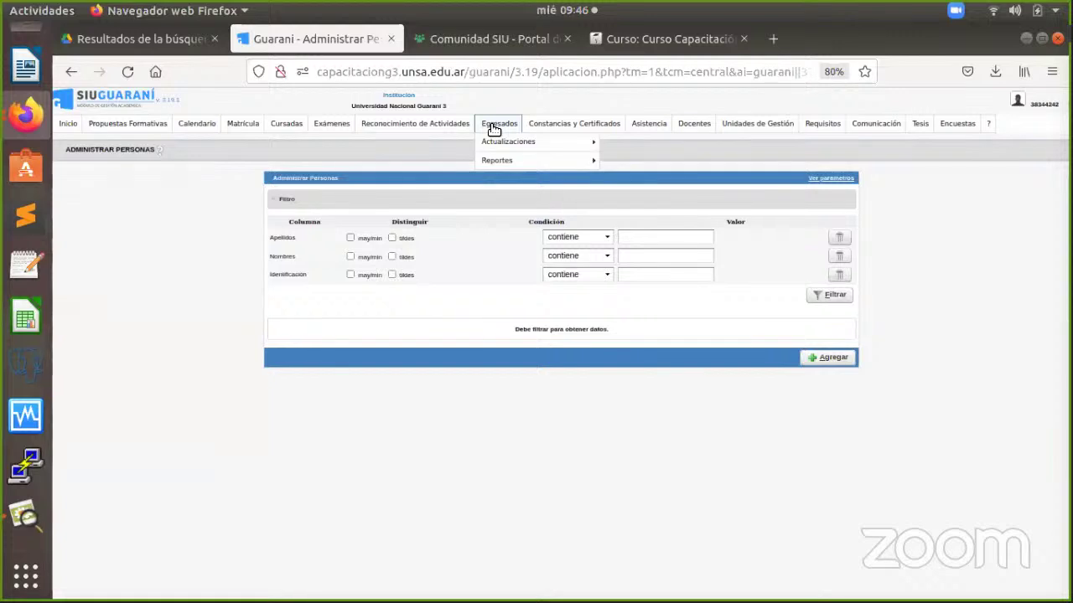
# Open Propuestas Formativas > Escalas de Notas > Administrar Escalas de Notas.
pyautogui.moveTo(225, 129)
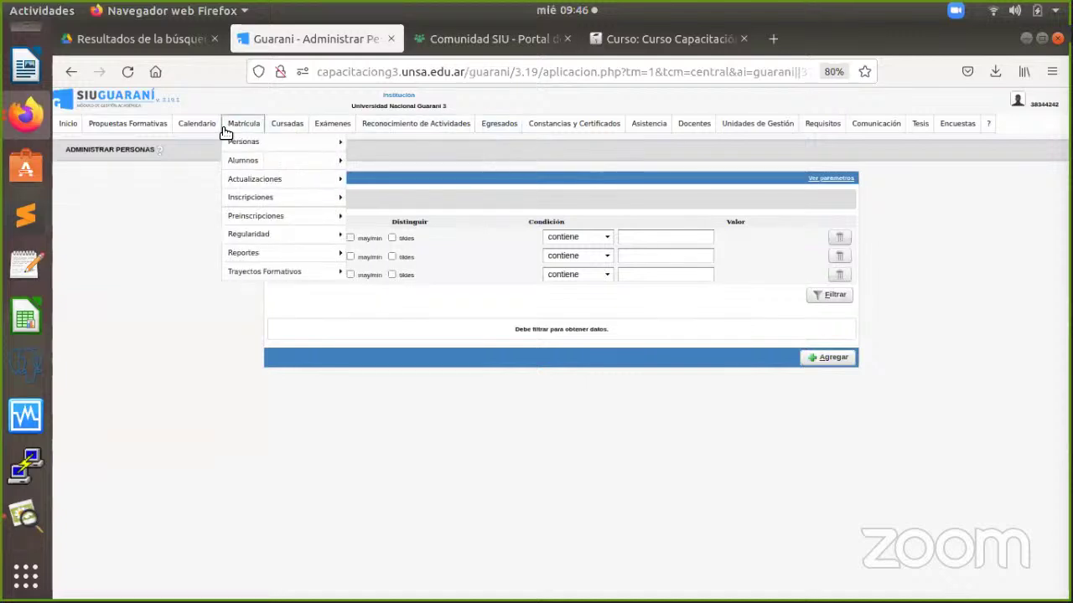
pyautogui.moveTo(144, 129)
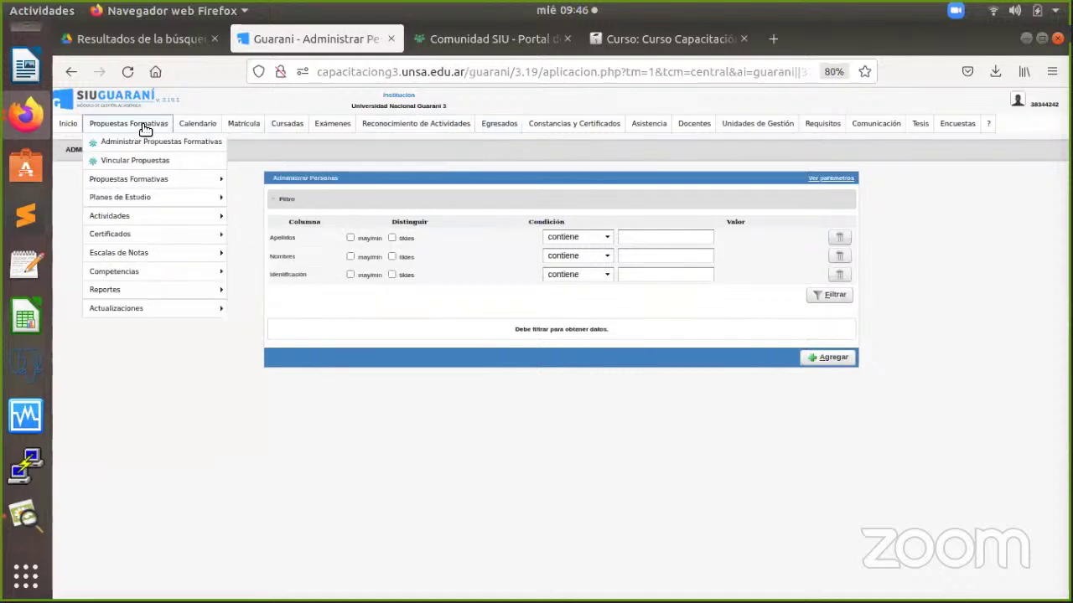
pyautogui.moveTo(136, 260)
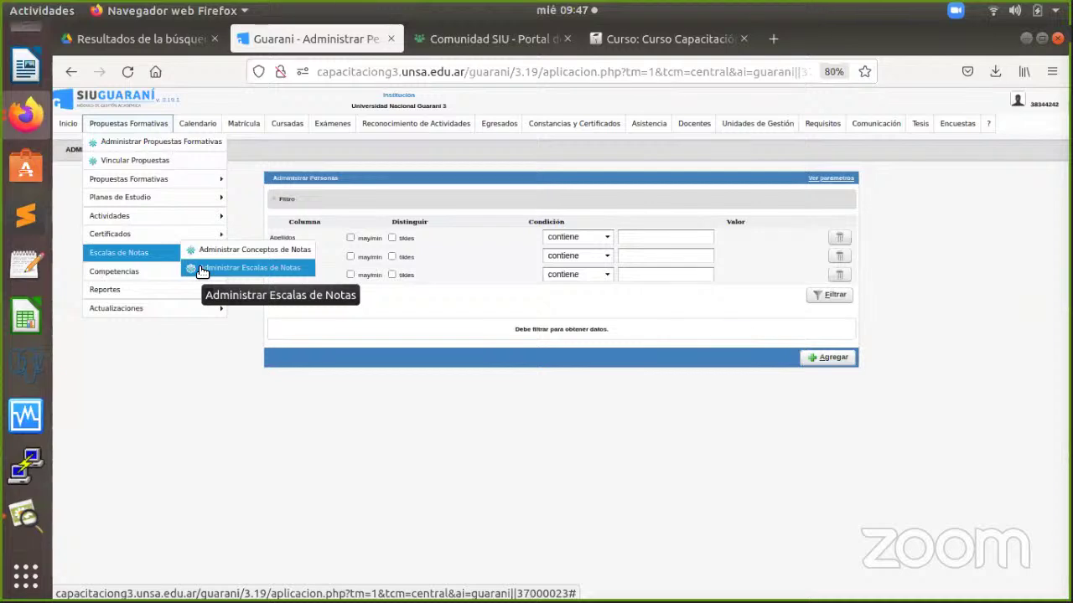
pyautogui.click(202, 269)
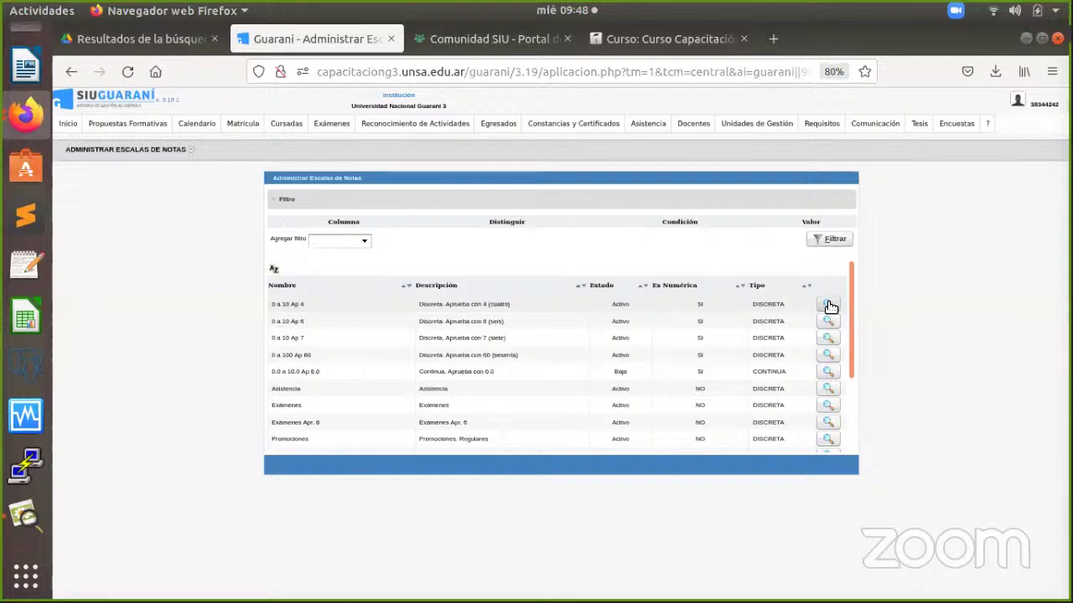
# Open Requisitos > Definir Requisitos de Ingreso to see the six admission requirements by propuesta.
pyautogui.moveTo(824, 127)
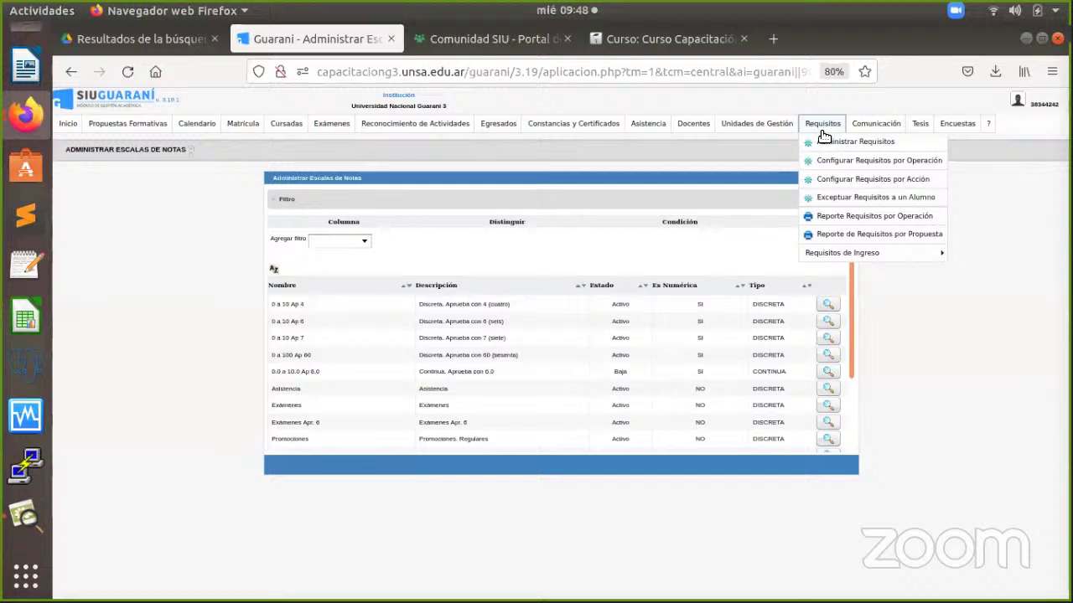
pyautogui.moveTo(850, 258)
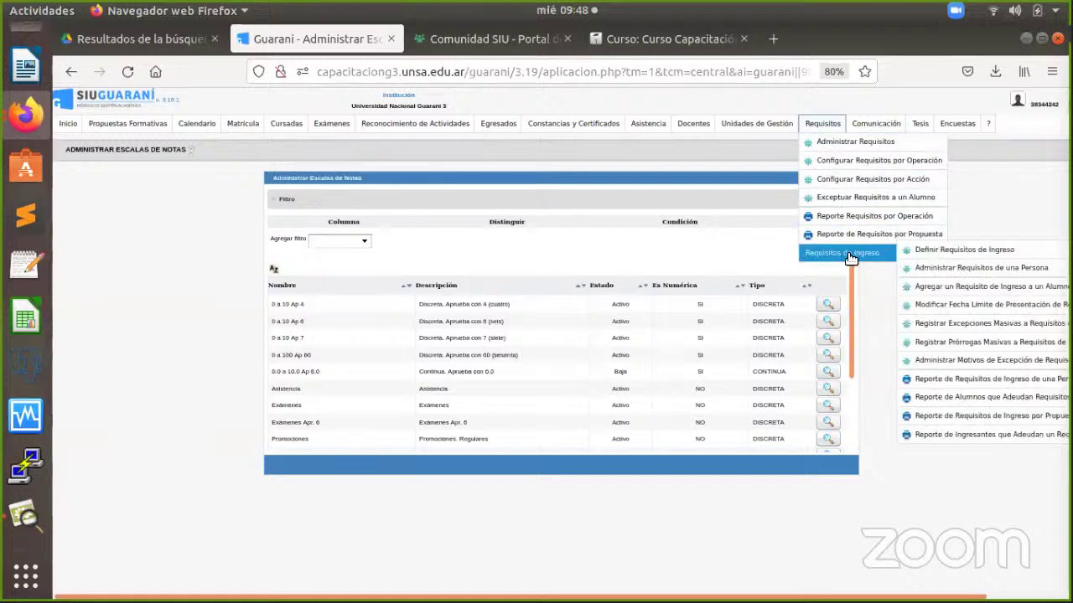
pyautogui.click(906, 251)
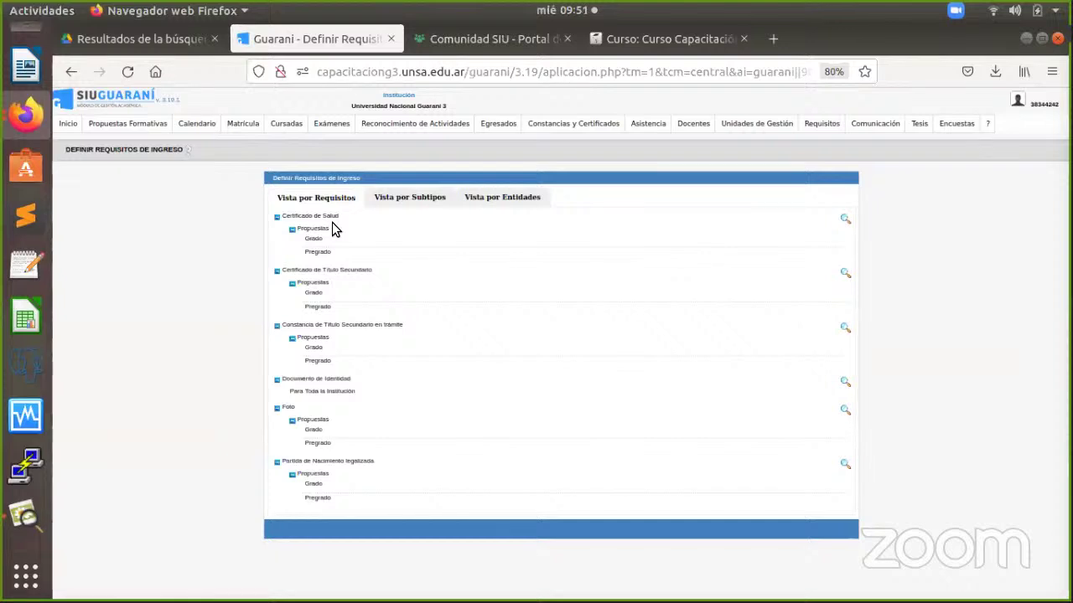
# Return to the SIU Guaraní Inicio page via the logo.
pyautogui.click(119, 99)
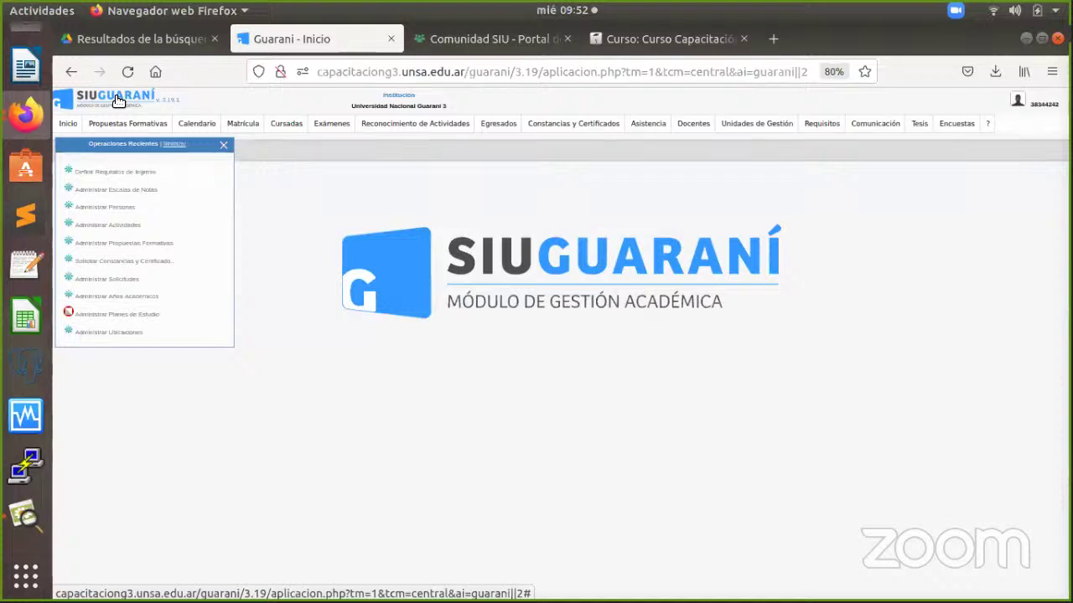
# Open Propuestas Formativas > Actividades > Administrar Actividades, add a new activity, and list the Tipo de actividad options.
pyautogui.click(119, 125)
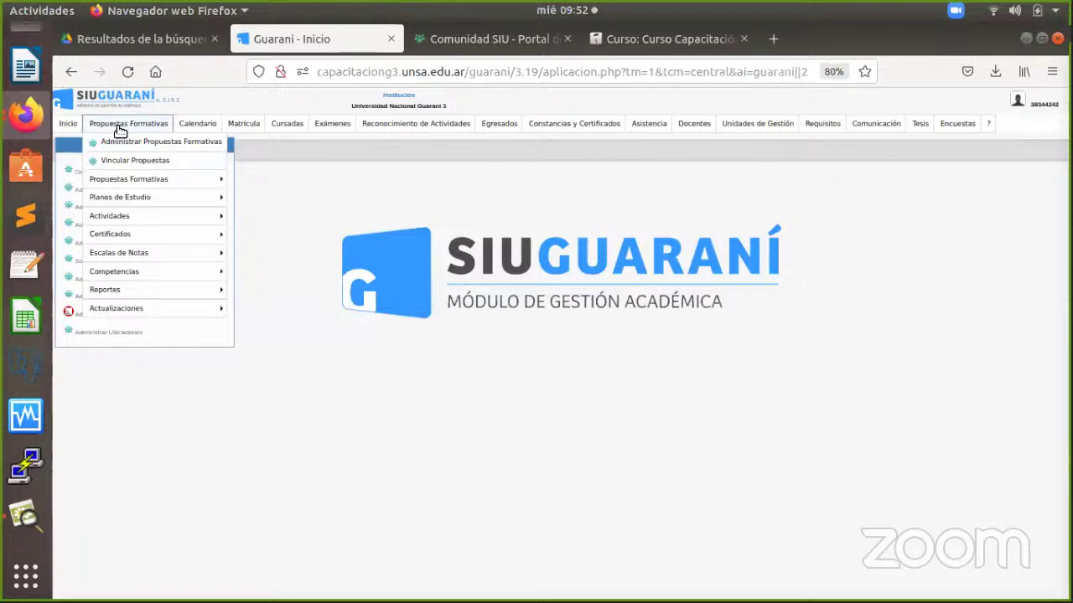
pyautogui.moveTo(141, 225)
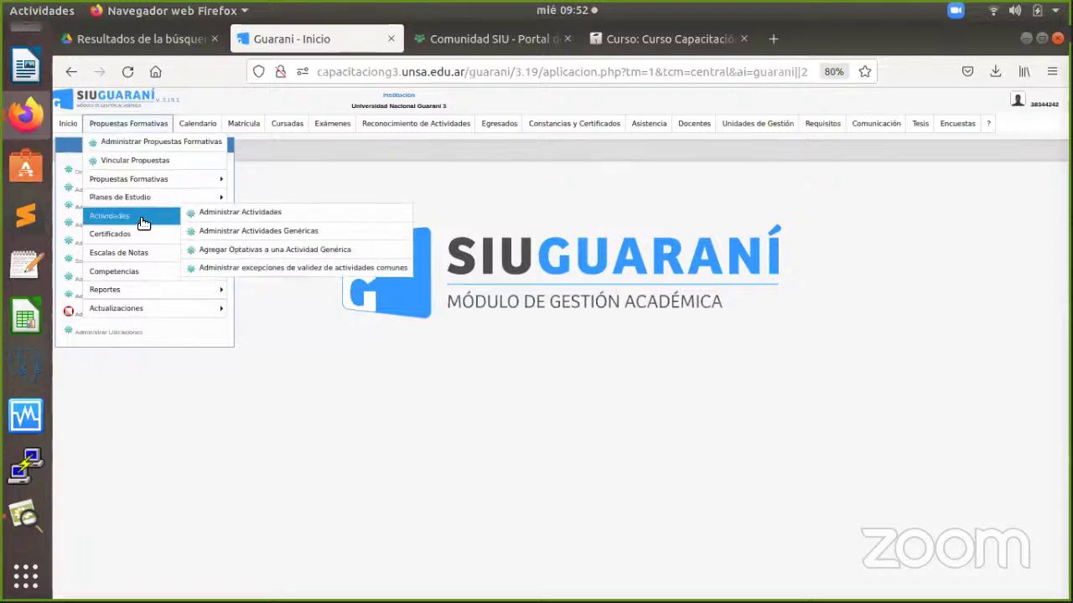
pyautogui.click(196, 216)
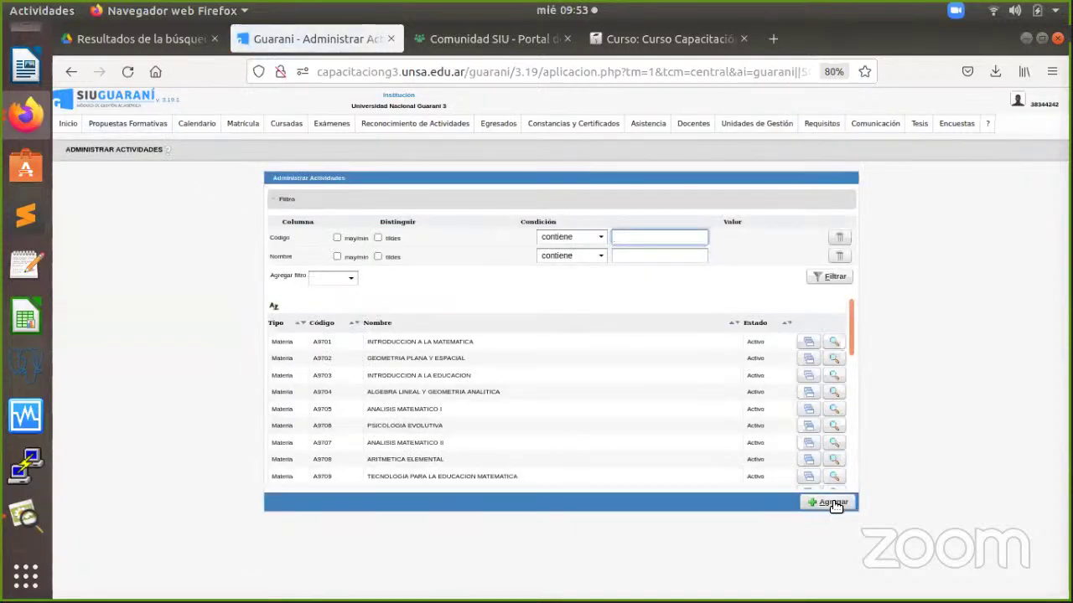
pyautogui.click(834, 504)
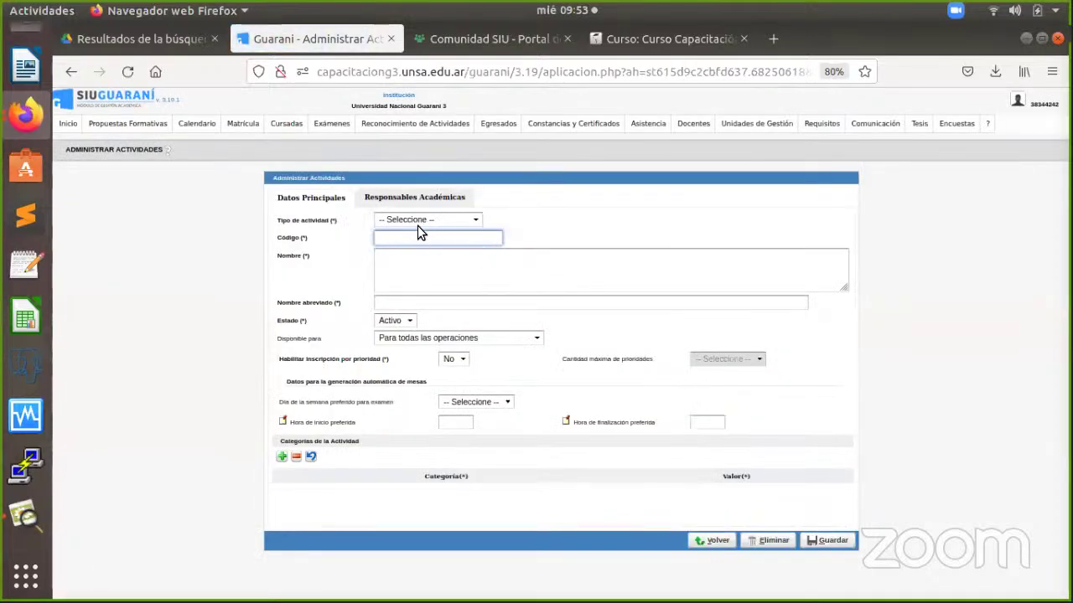
pyautogui.click(416, 219)
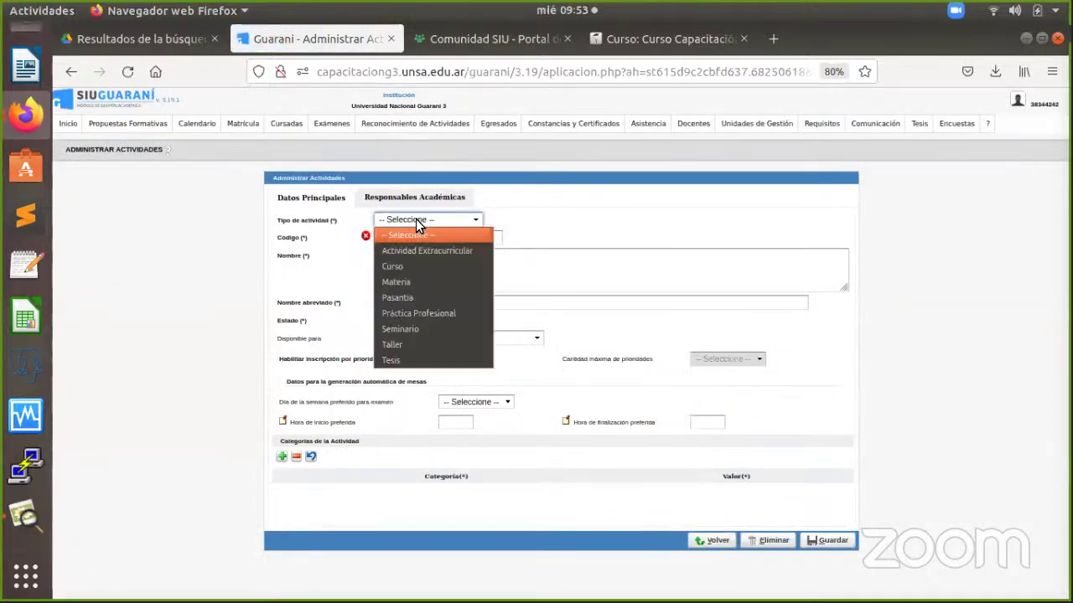
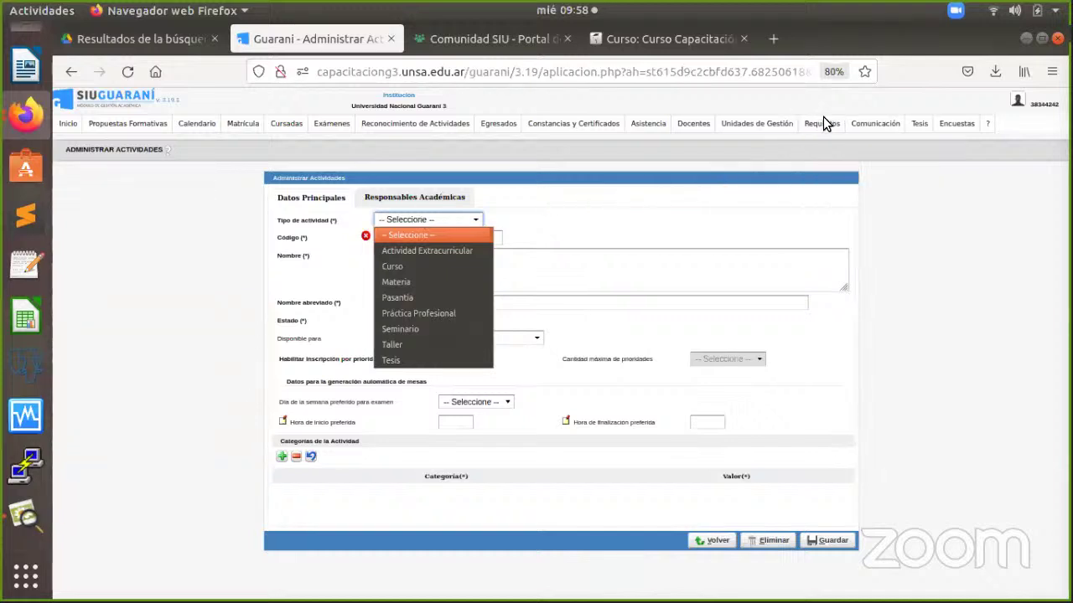
# Show the Requisitos menu's list of requirement operations.
pyautogui.moveTo(822, 125)
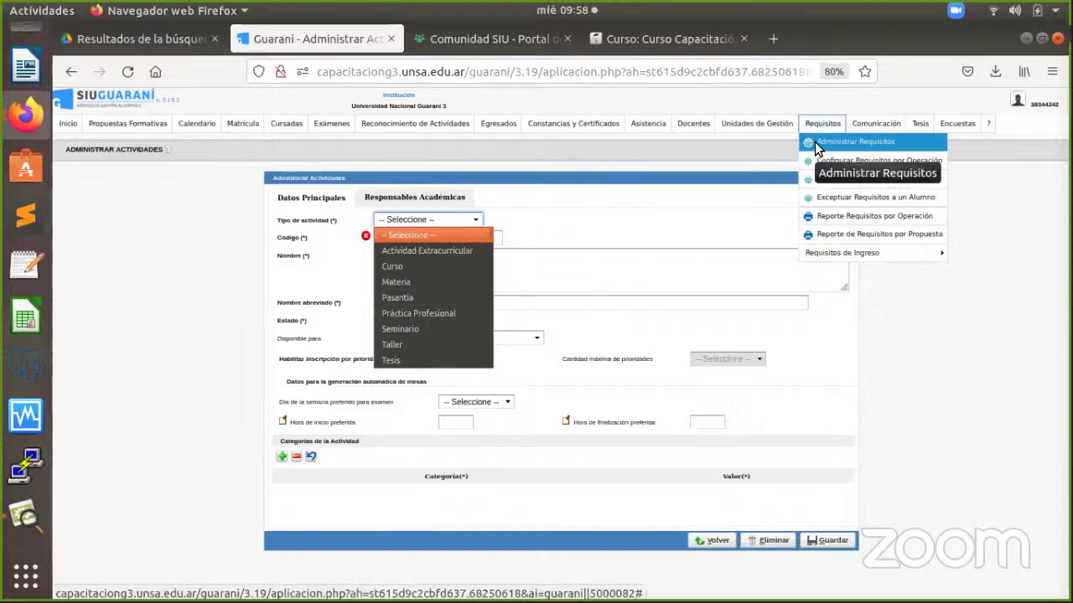
# Close the activity type list and open the special-sessions requirement from Administrar Requisitos.
pyautogui.click(815, 146)
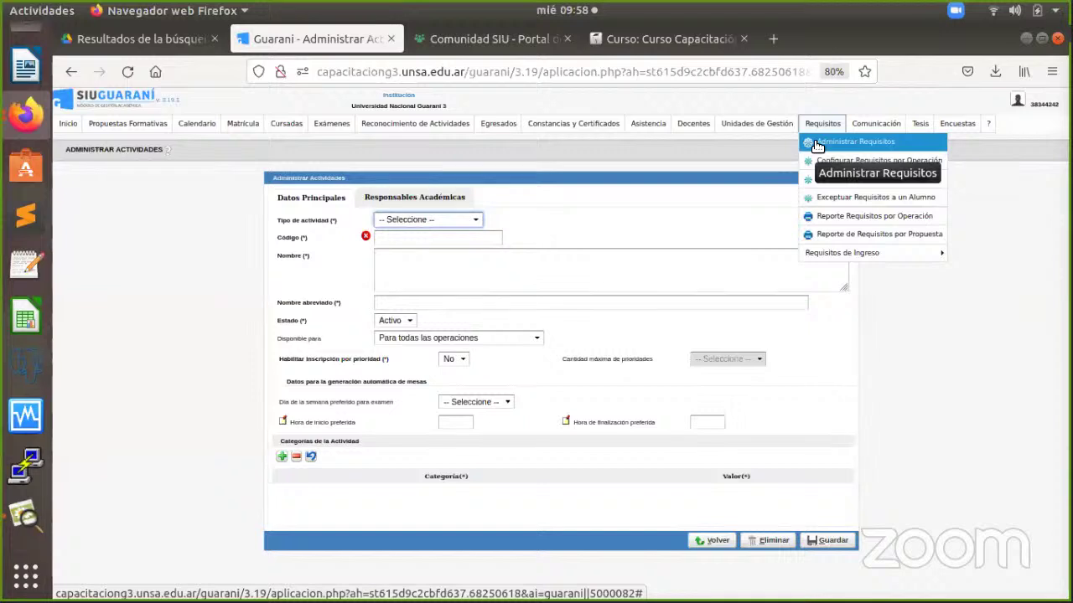
pyautogui.click(817, 144)
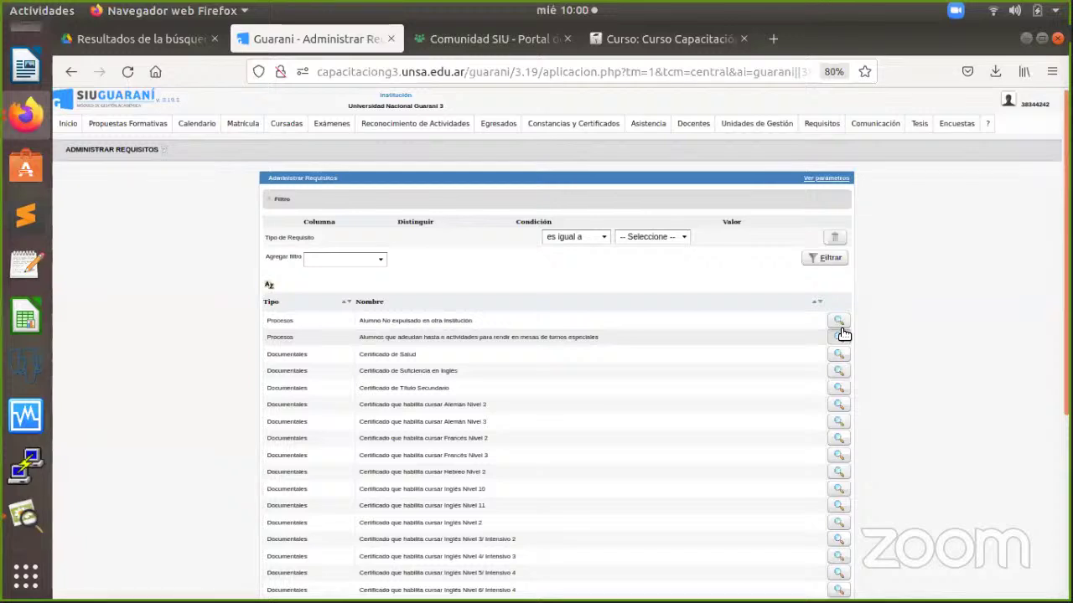
pyautogui.click(840, 336)
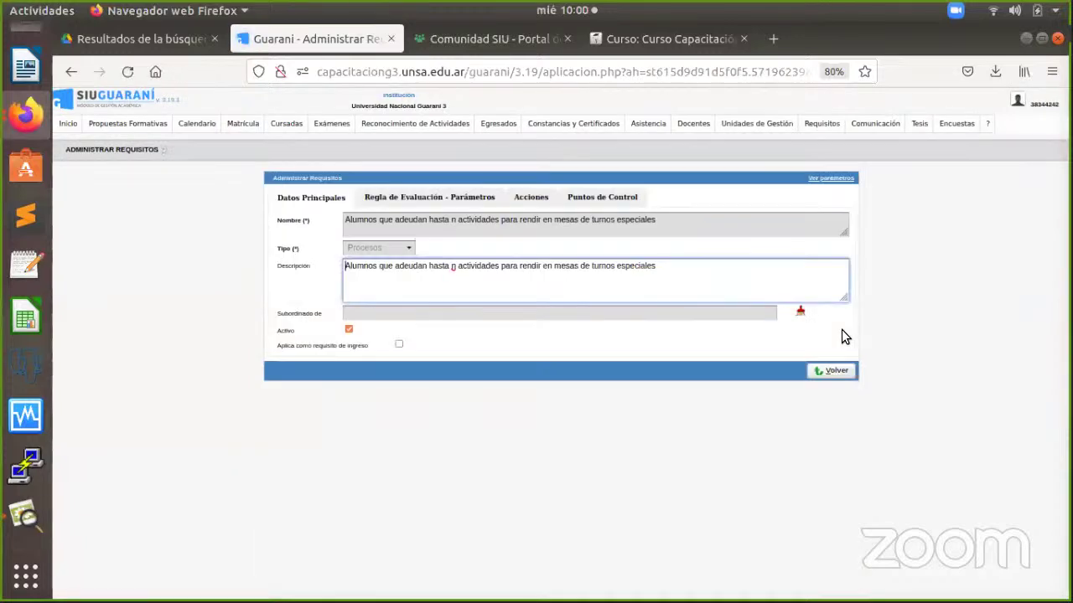
pyautogui.click(824, 124)
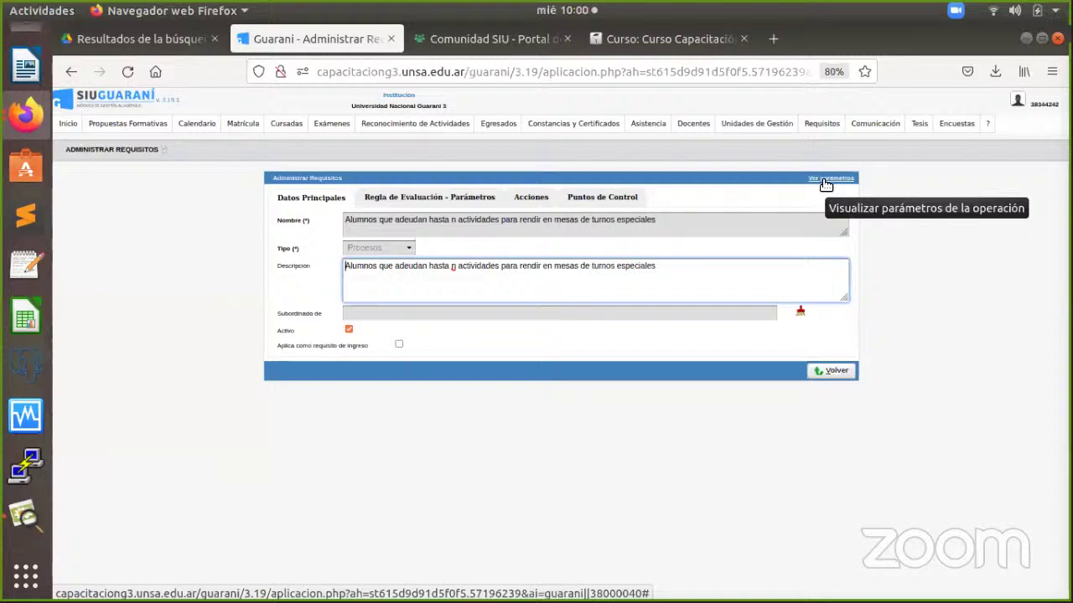
pyautogui.click(825, 185)
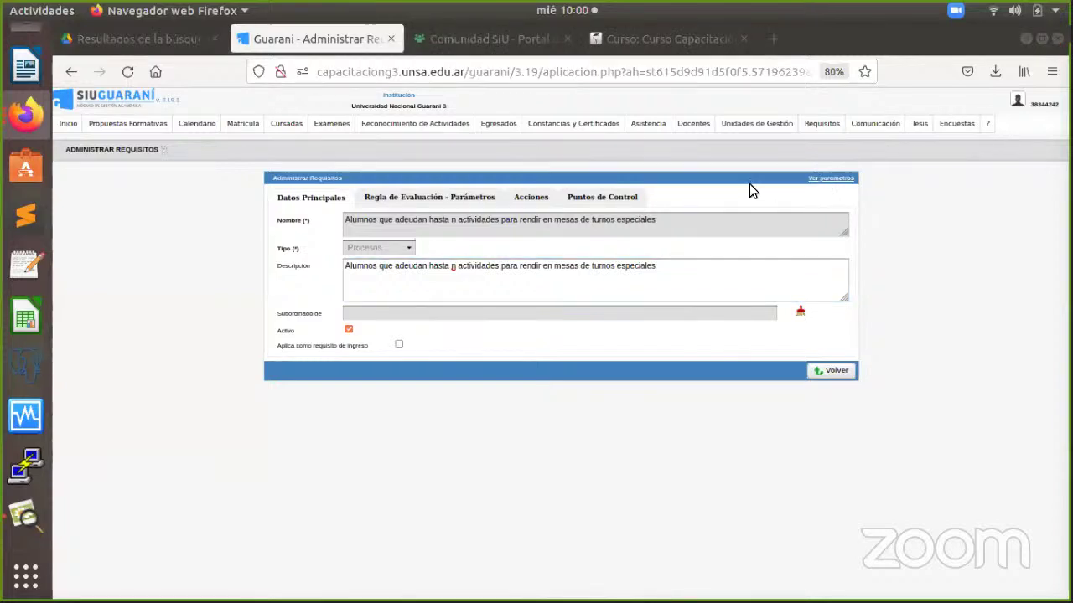
pyautogui.click(25, 113)
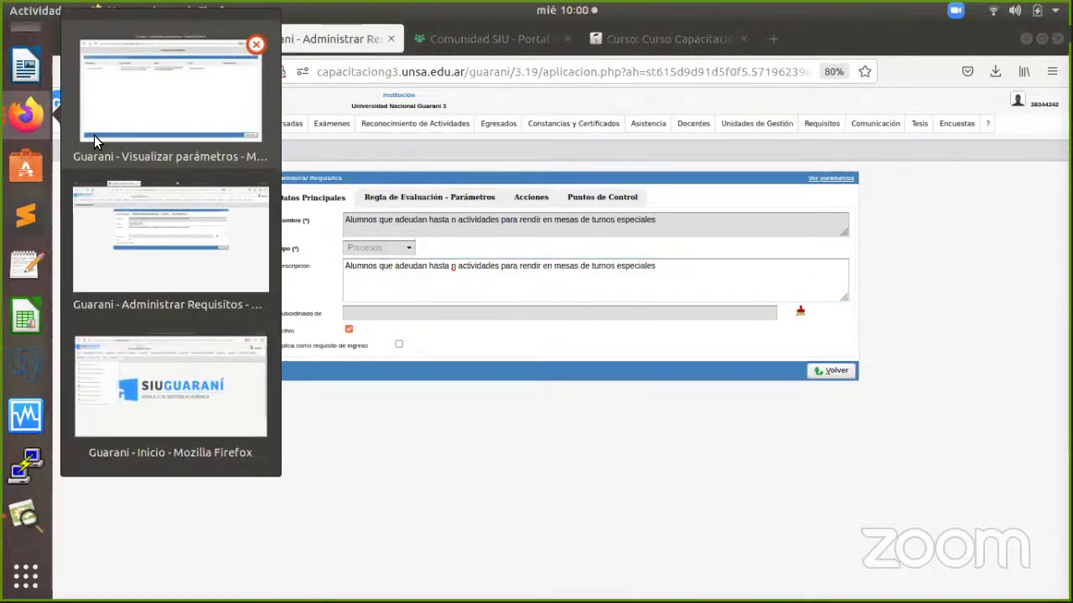
pyautogui.click(191, 116)
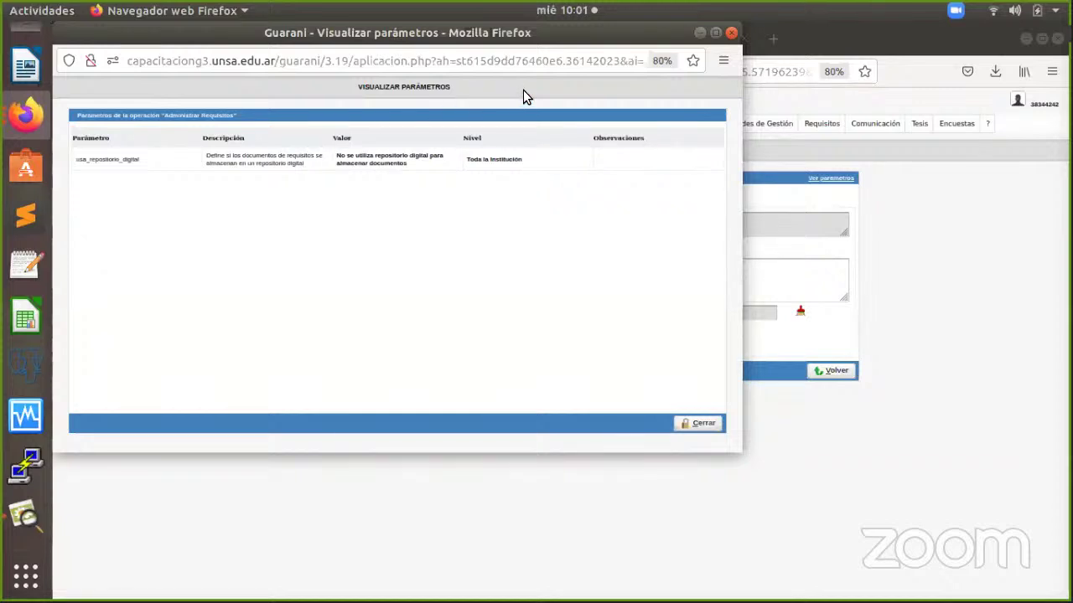
pyautogui.click(730, 35)
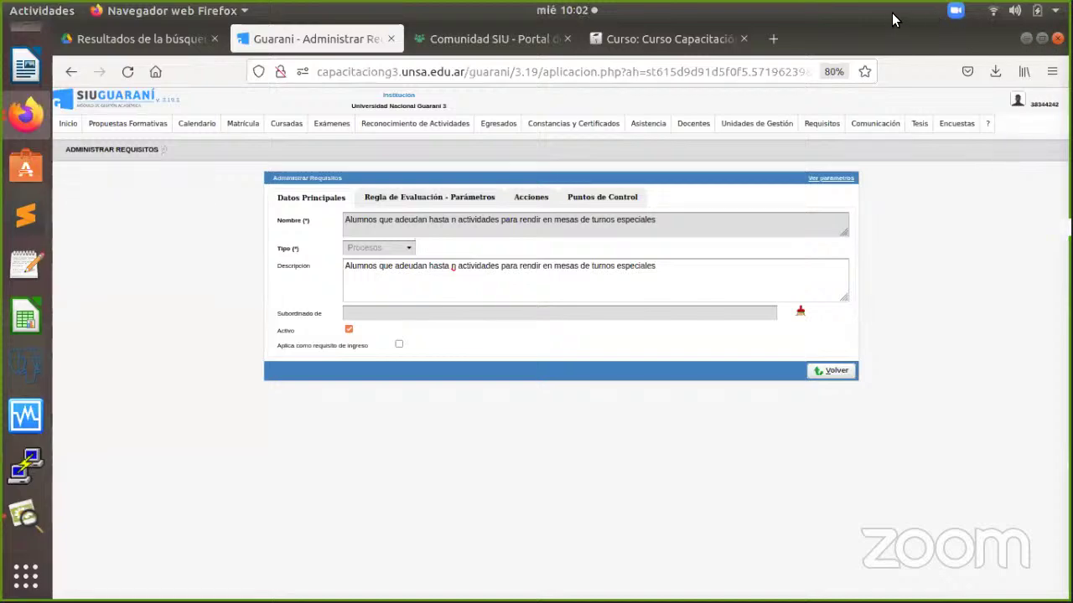
# Shrink Firefox and close the Zoom group chat window.
pyautogui.moveTo(910, 74); pyautogui.dragTo(937, 148)
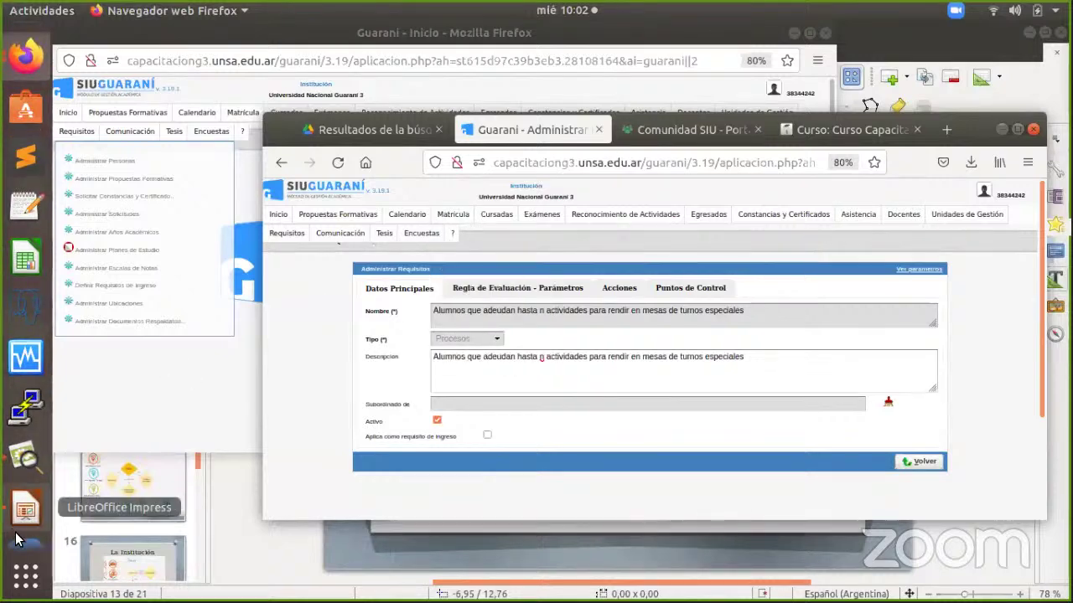
pyautogui.moveTo(17, 540)
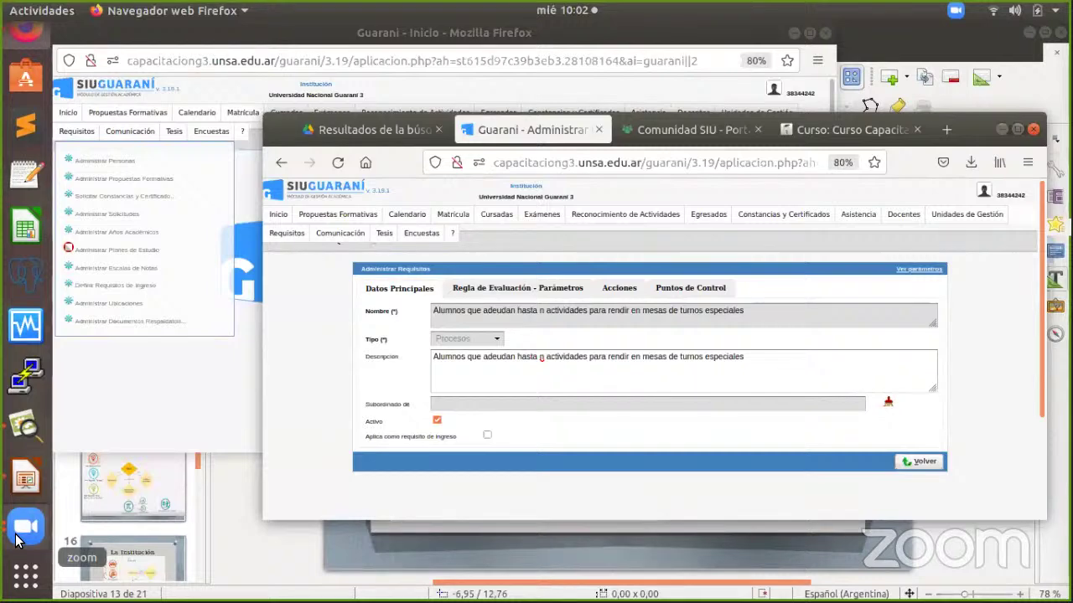
pyautogui.click(20, 530)
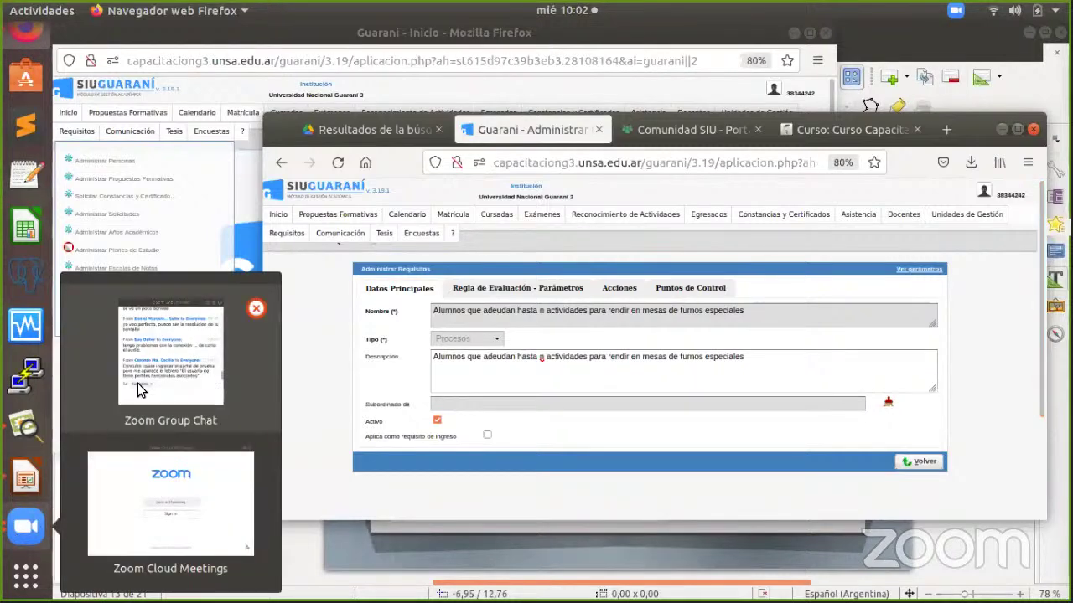
pyautogui.click(255, 309)
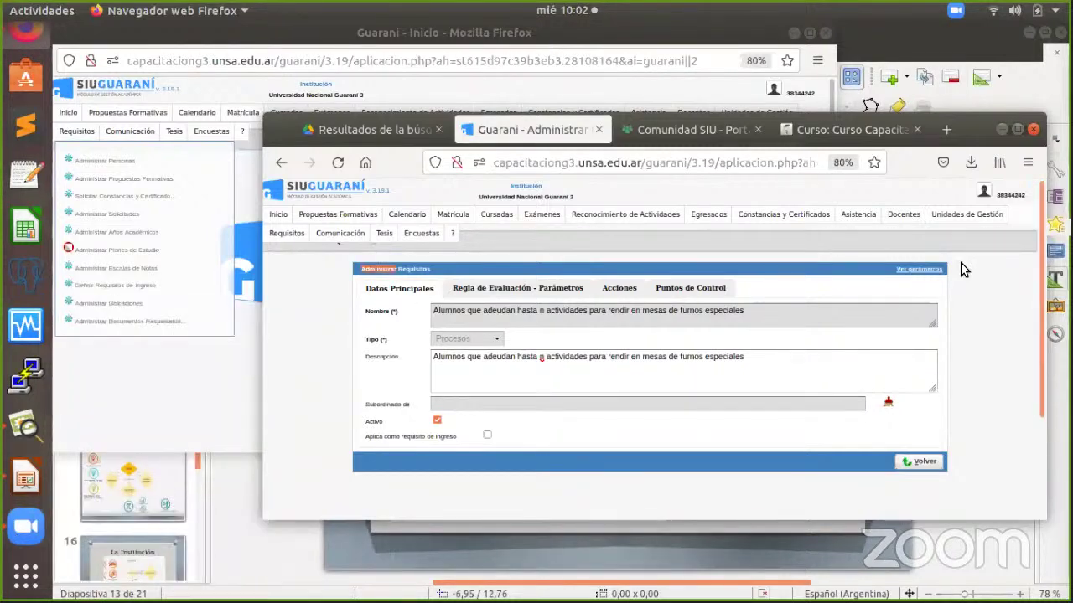
# Maximize Firefox, bring up the Zoom meeting window and its tray options.
pyautogui.click(1017, 129)
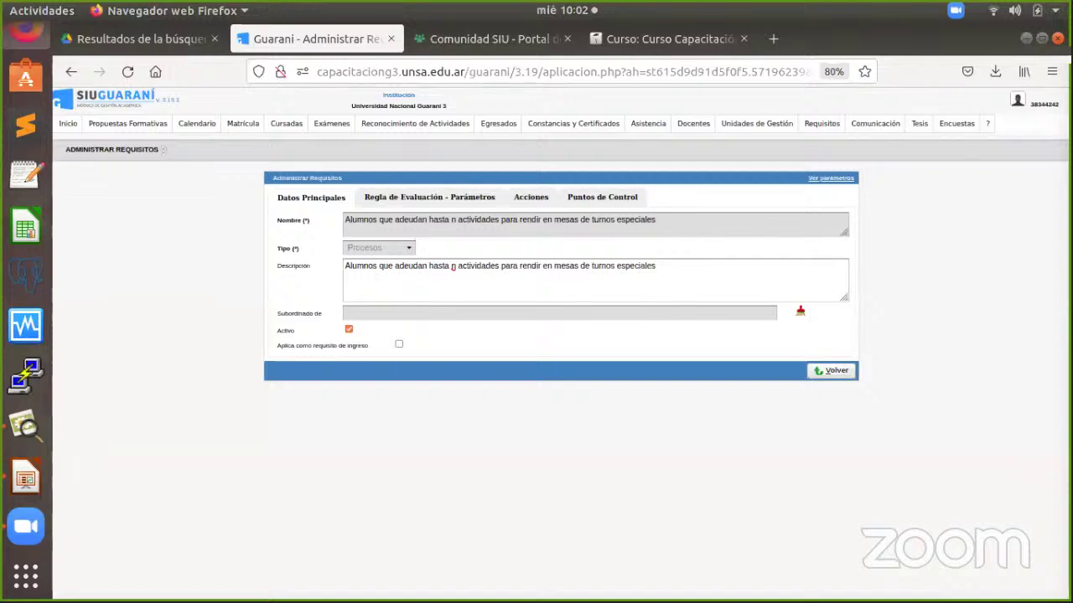
pyautogui.click(23, 525)
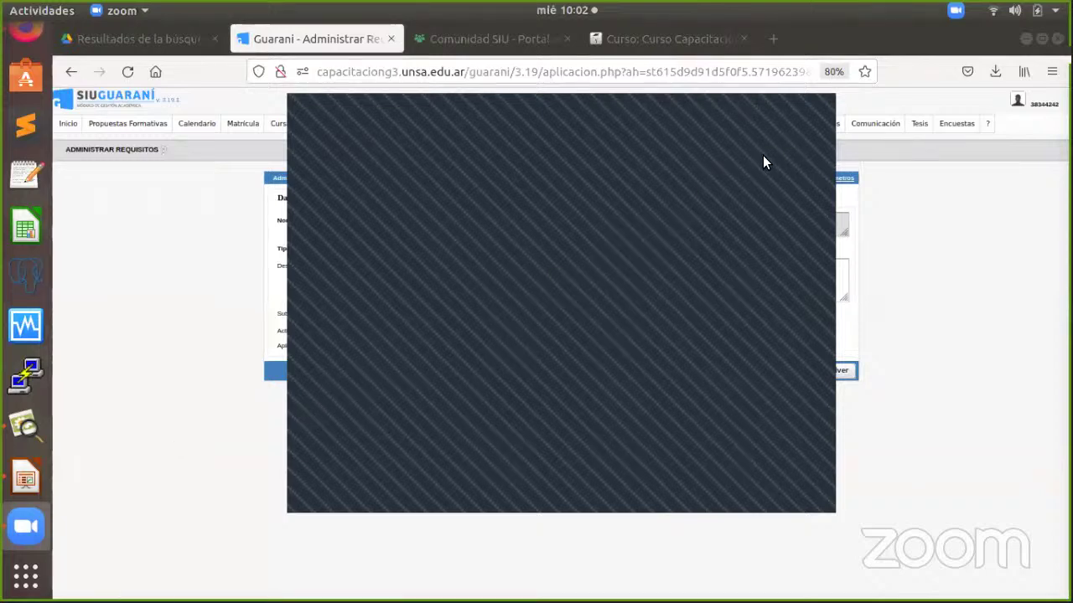
pyautogui.click(955, 12)
# Dismiss Zoom's tray menu and return to the shared SIU Guaraní home page.
pyautogui.click(955, 192)
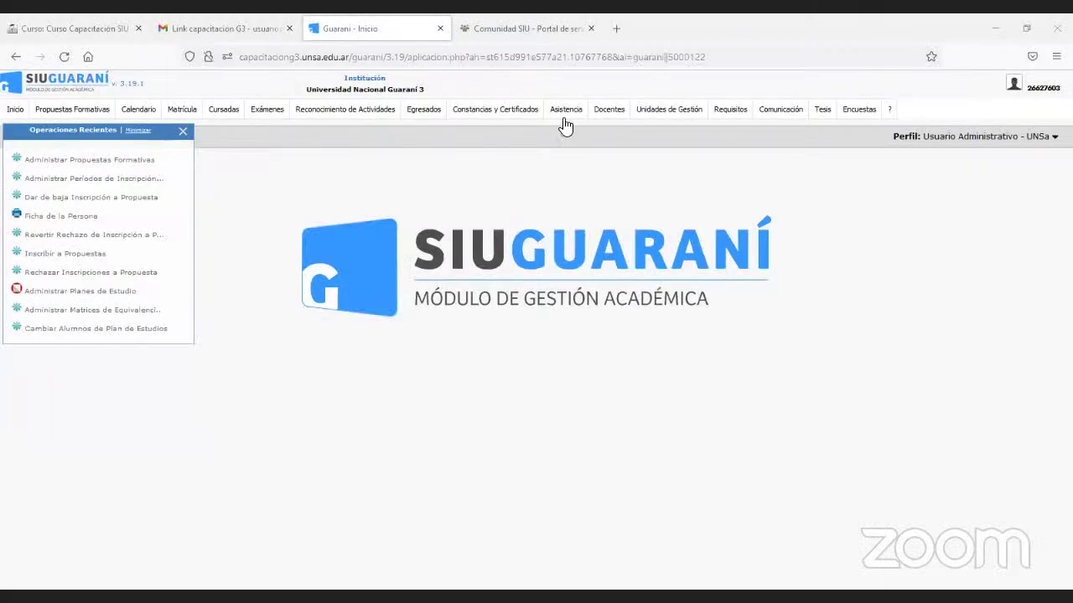
pyautogui.moveTo(860, 110)
# Switch the Perfil to Administrador del Sistema.
pyautogui.moveTo(723, 115)
pyautogui.moveTo(782, 117)
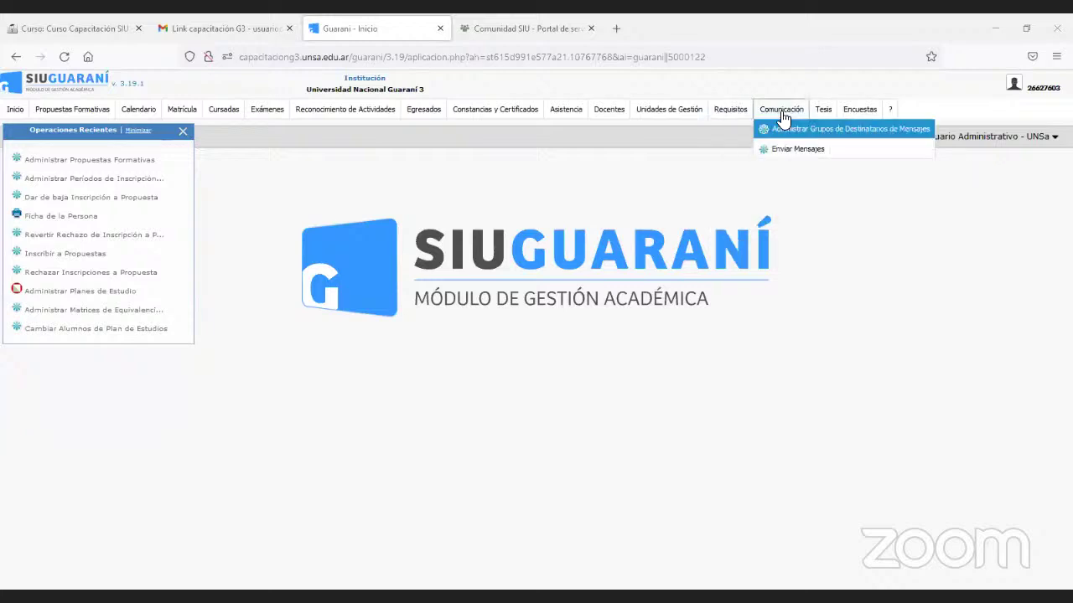
pyautogui.click(976, 139)
pyautogui.click(964, 177)
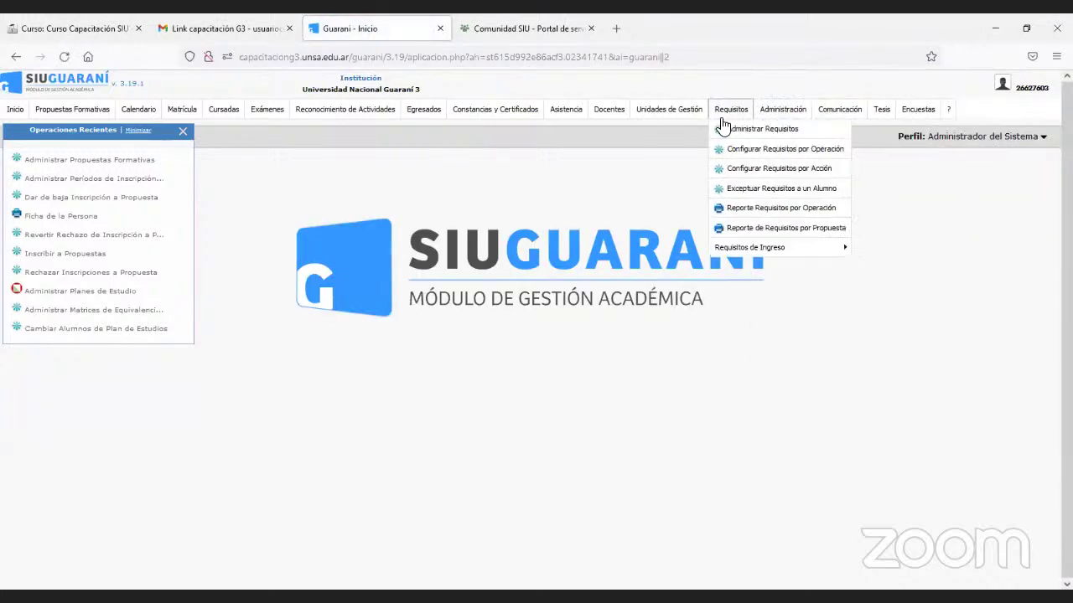
# Open Administración > Modificar Parámetros del Sistema and scroll through the parameter list.
pyautogui.click(791, 110)
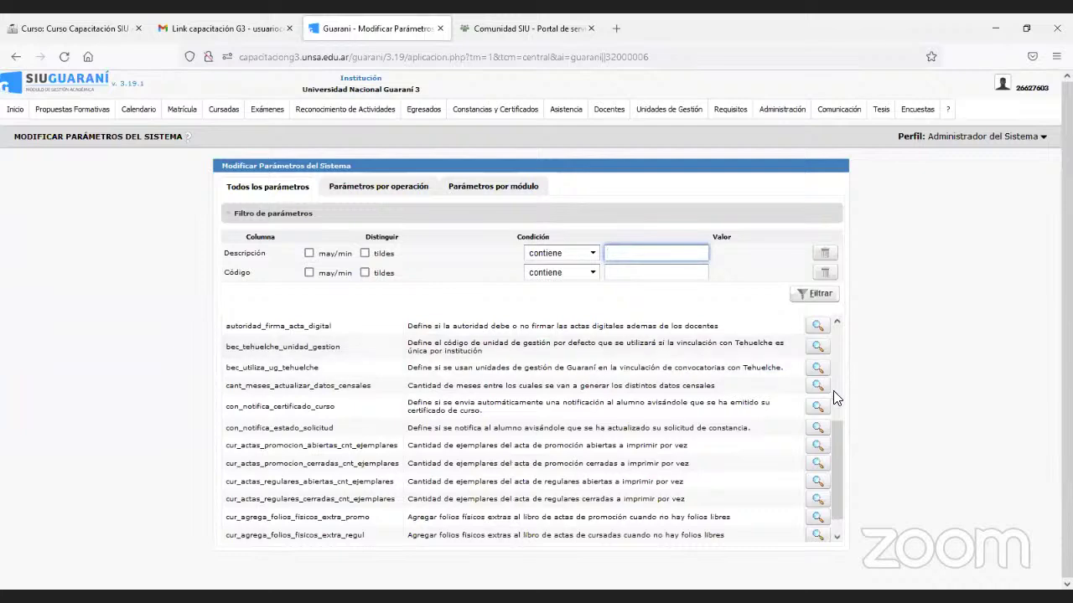
pyautogui.scroll(-1, 830, 394)
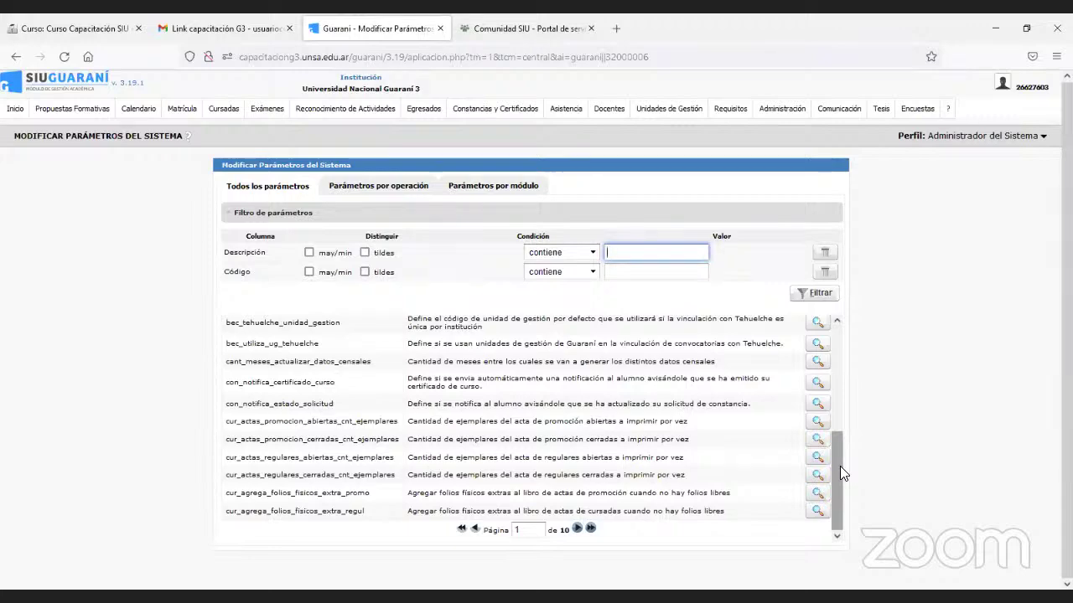
pyautogui.scroll(10, 839, 467)
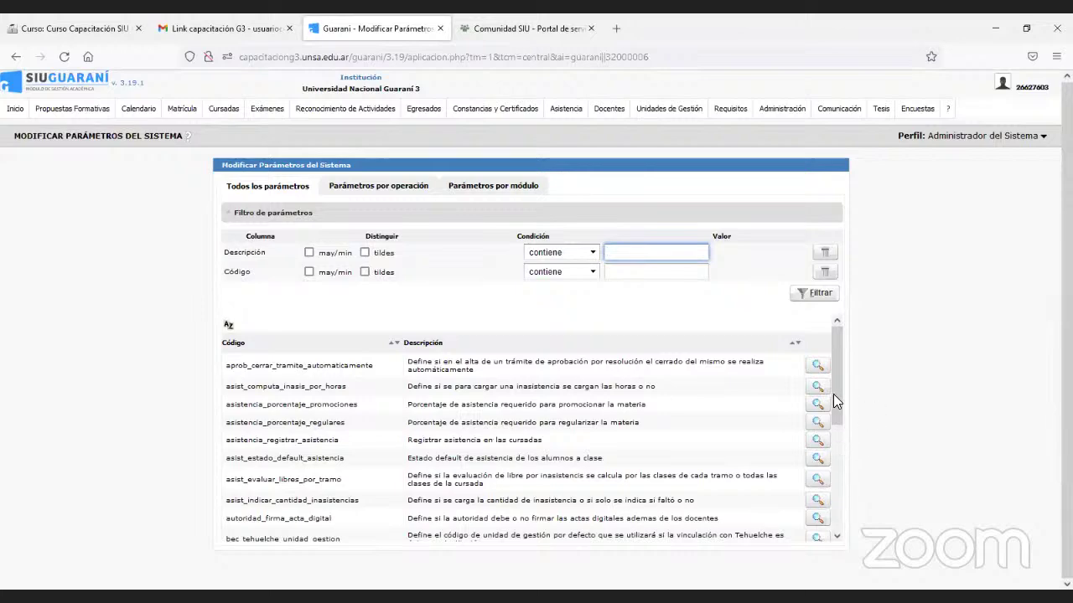
pyautogui.moveTo(833, 385); pyautogui.dragTo(819, 493)
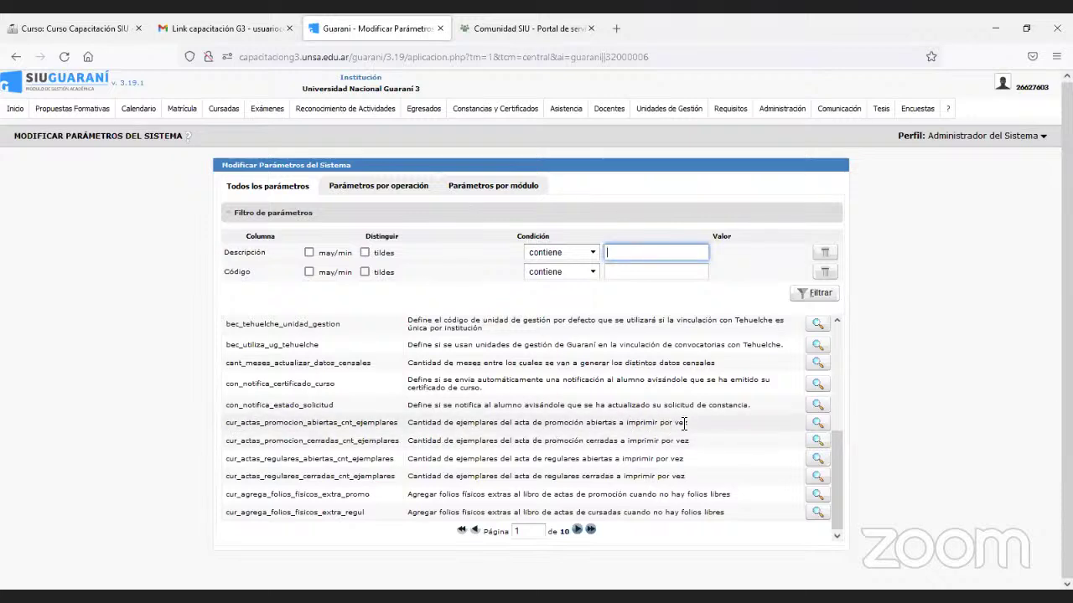
# Open cur_actas_promocion_abiertas_cnt_ejemplares and view its Valor por Nivel tab (default 1).
pyautogui.click(817, 425)
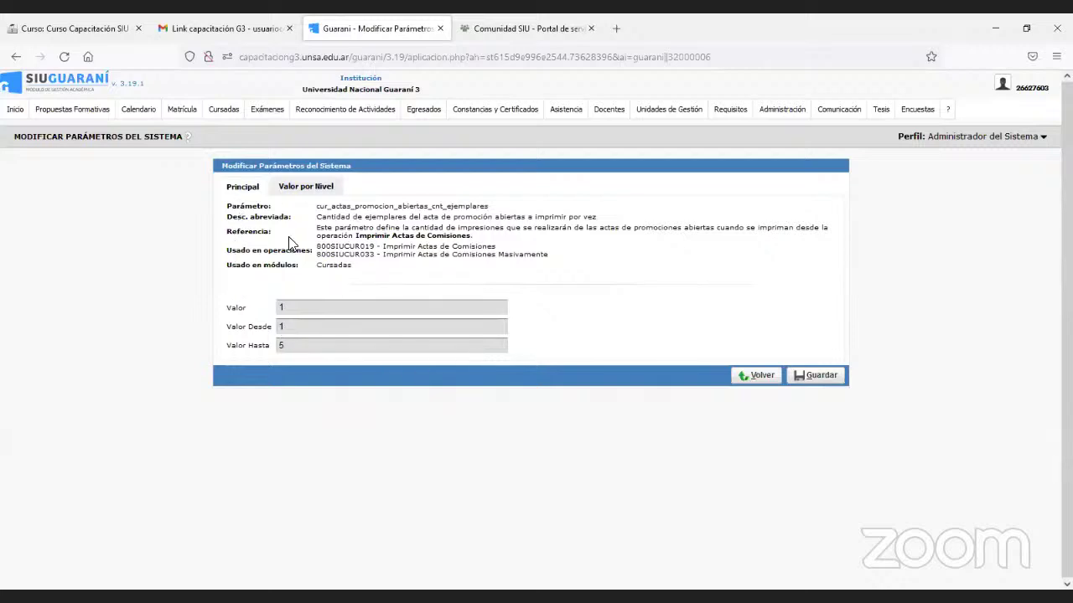
pyautogui.click(331, 192)
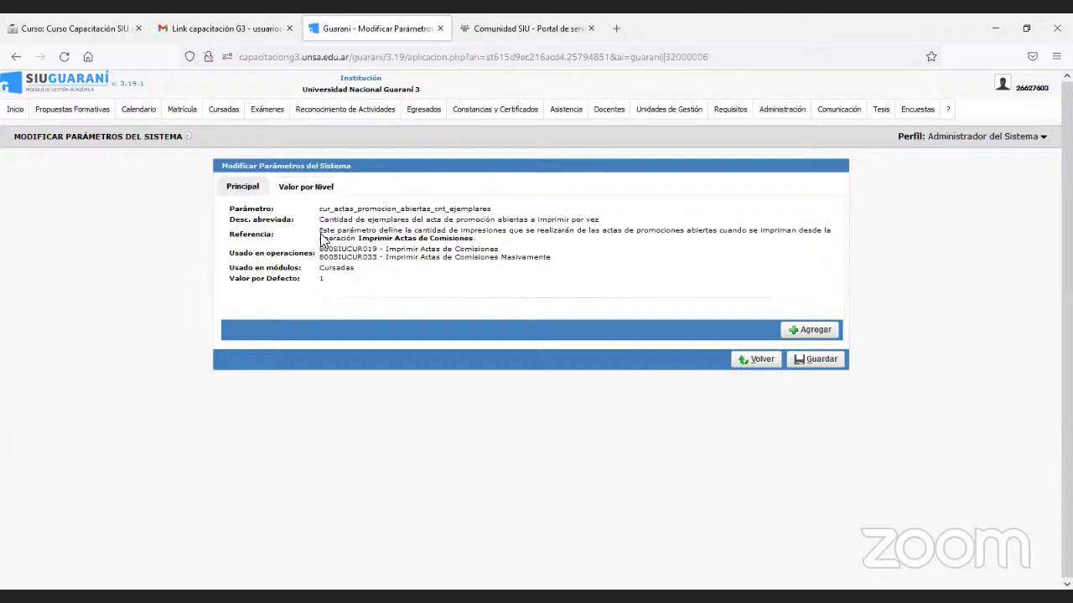
# Add value 2 for Facultad de Ciencias Naturales - Posgrado under Algunas Responsables Académicas and confirm.
pyautogui.click(802, 331)
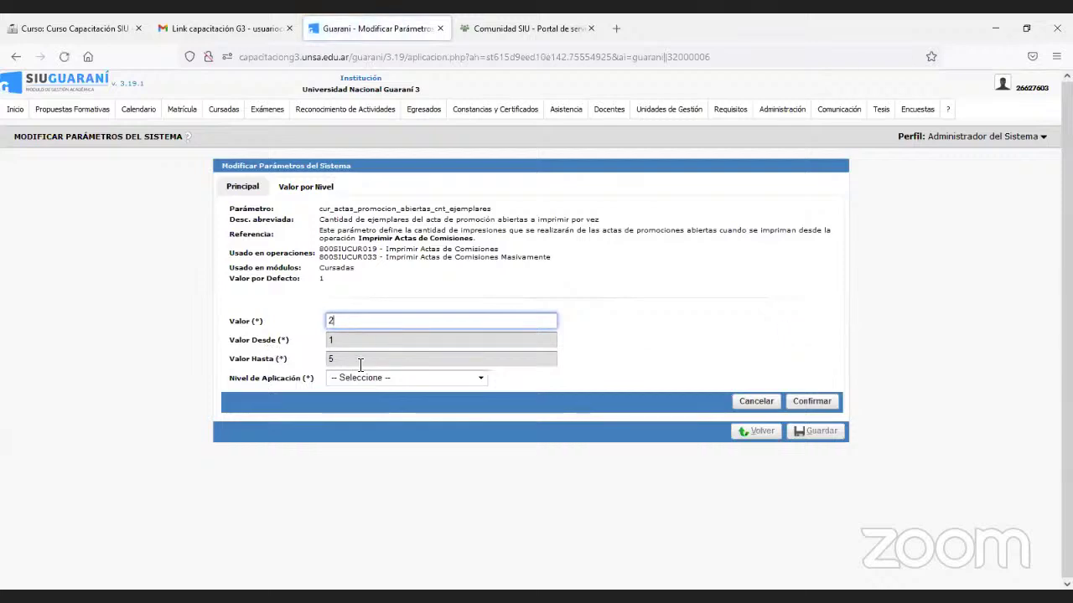
pyautogui.click(482, 379)
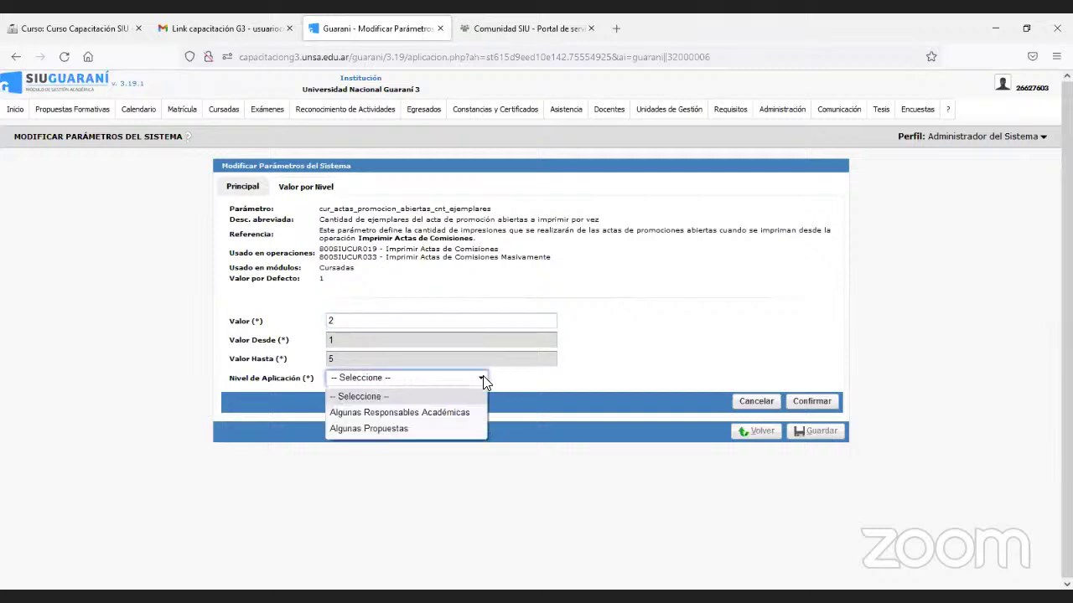
pyautogui.click(460, 413)
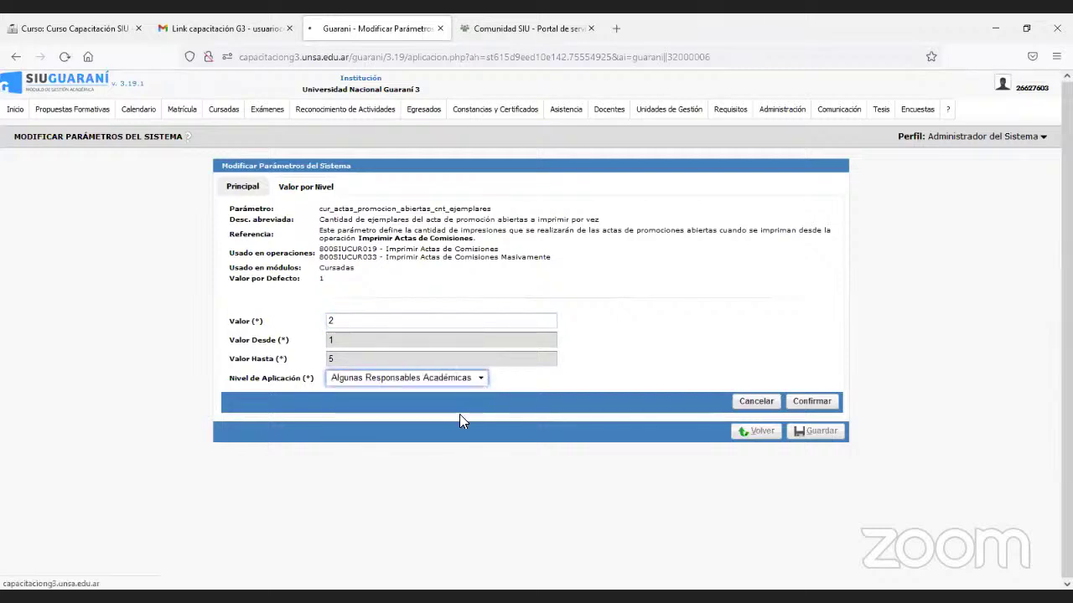
pyautogui.scroll(-3, 470, 386)
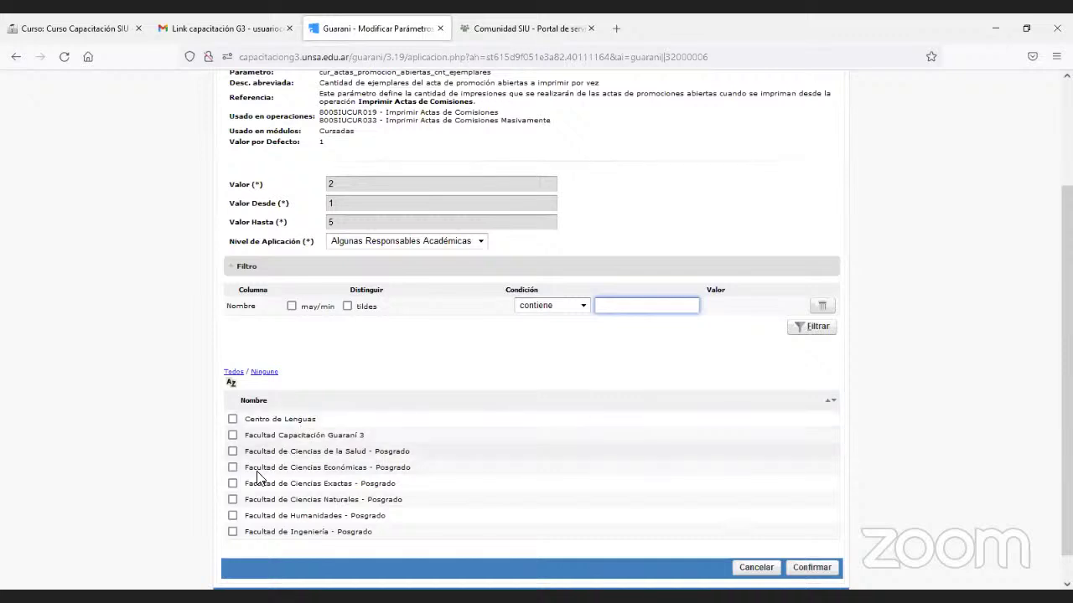
pyautogui.click(233, 500)
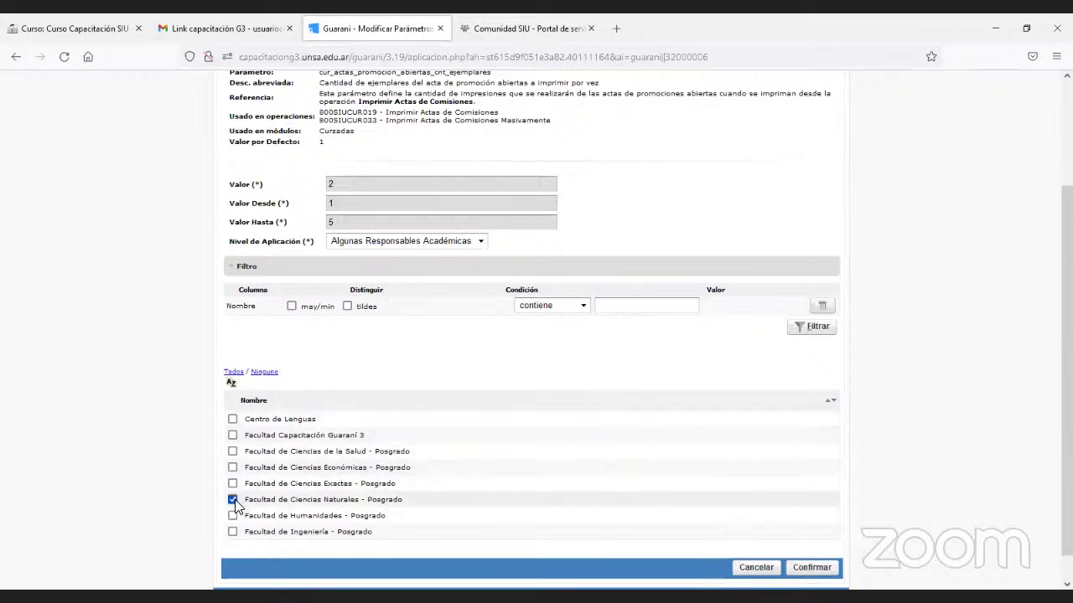
pyautogui.click(809, 573)
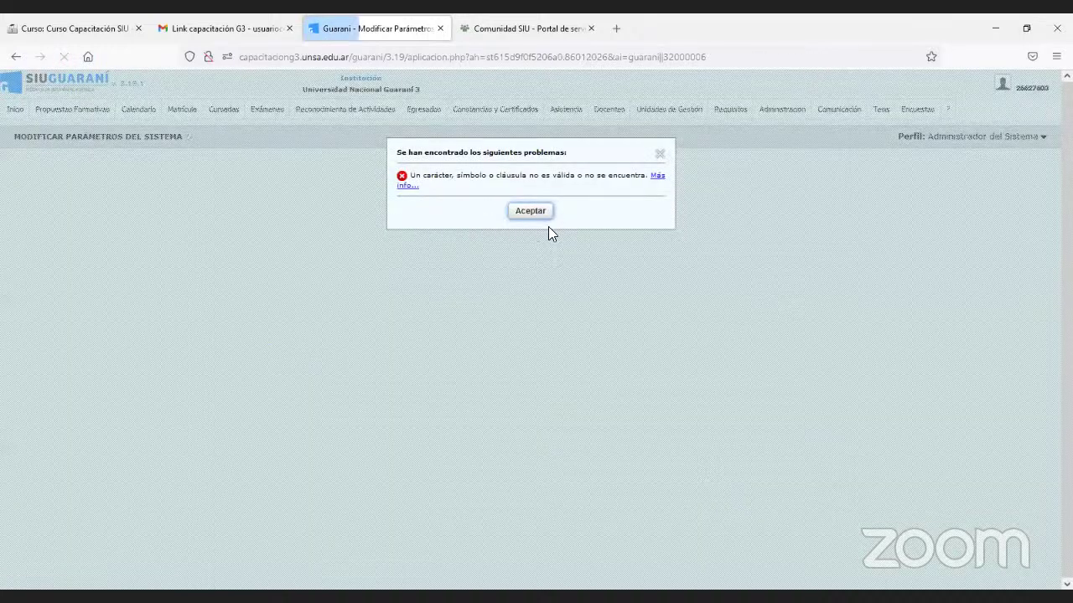
# Dismiss the error and reopen Administración > Modificar Parámetros del Sistema.
pyautogui.click(530, 211)
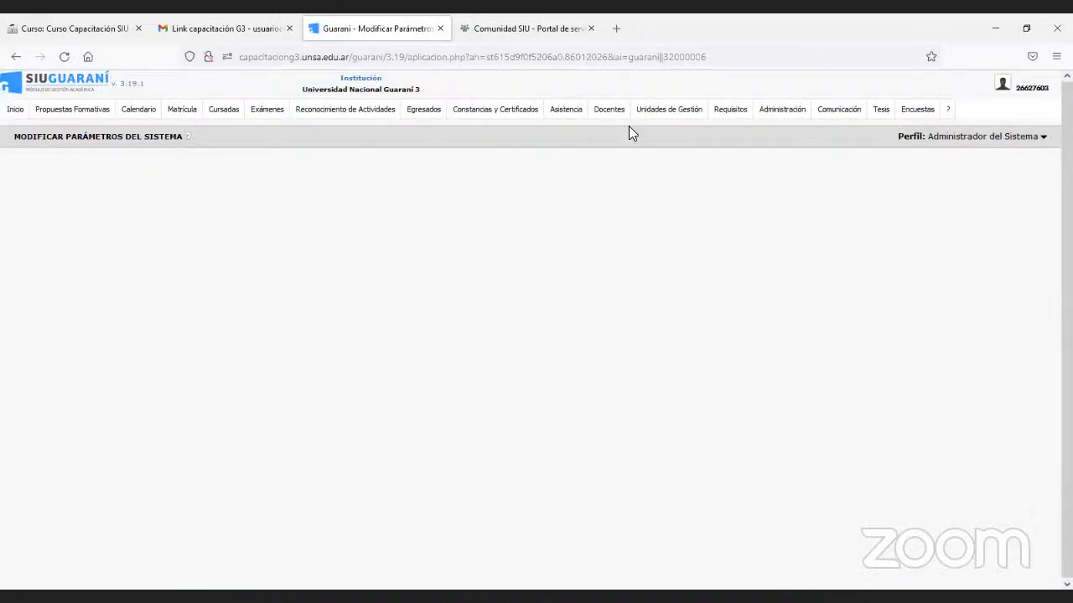
pyautogui.moveTo(634, 121)
pyautogui.moveTo(769, 110)
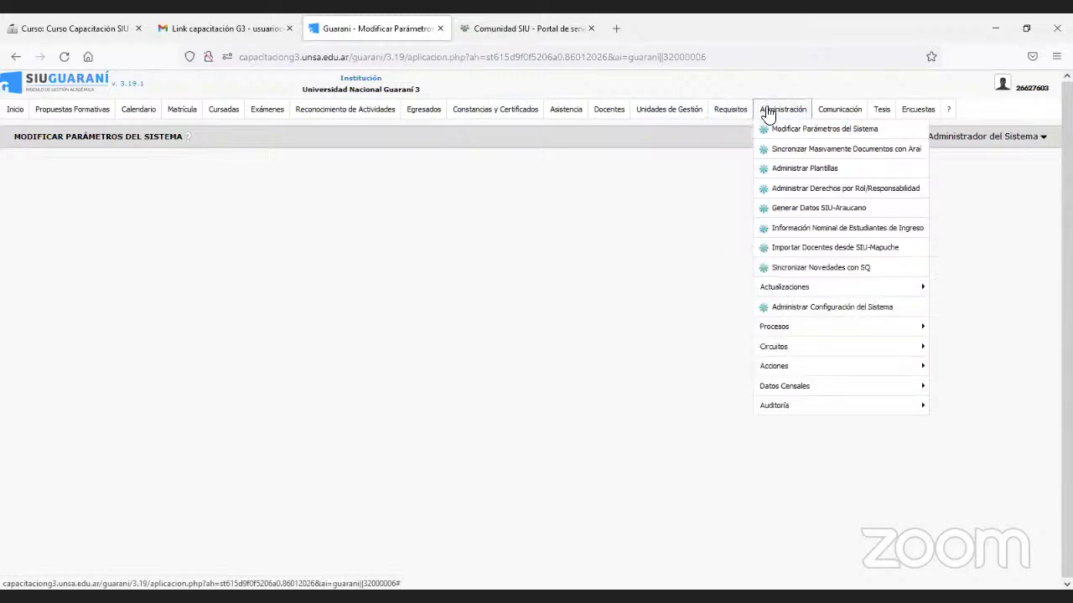
pyautogui.click(793, 132)
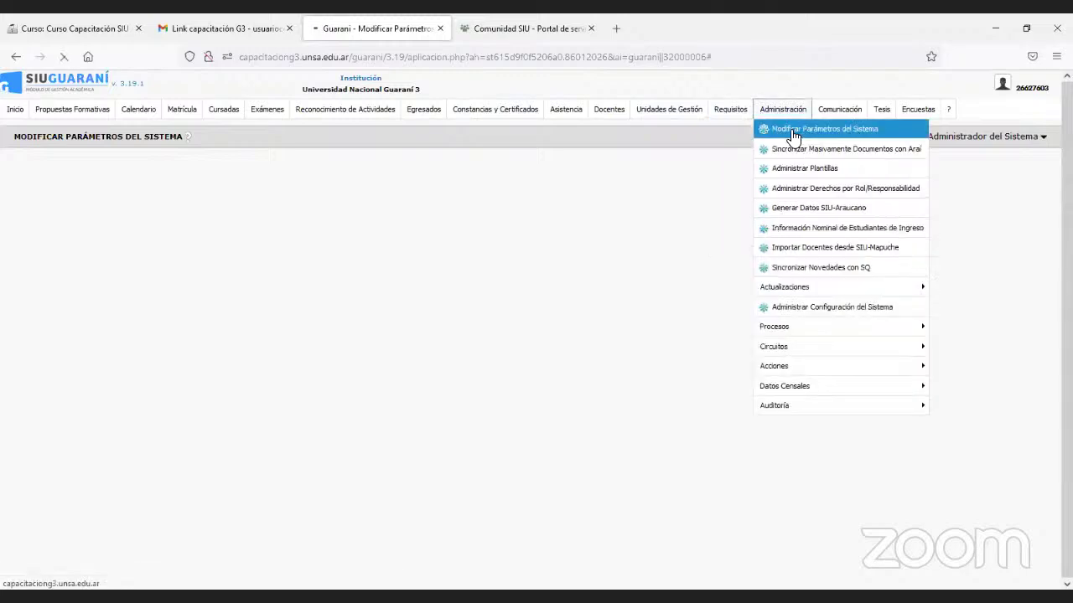
# Add value 2 to cur_actas_promocion_abiertas_cnt_ejemplares for Facultad de Ciencias de la Salud - Posgrado and confirm.
pyautogui.scroll(-2, 423, 439)
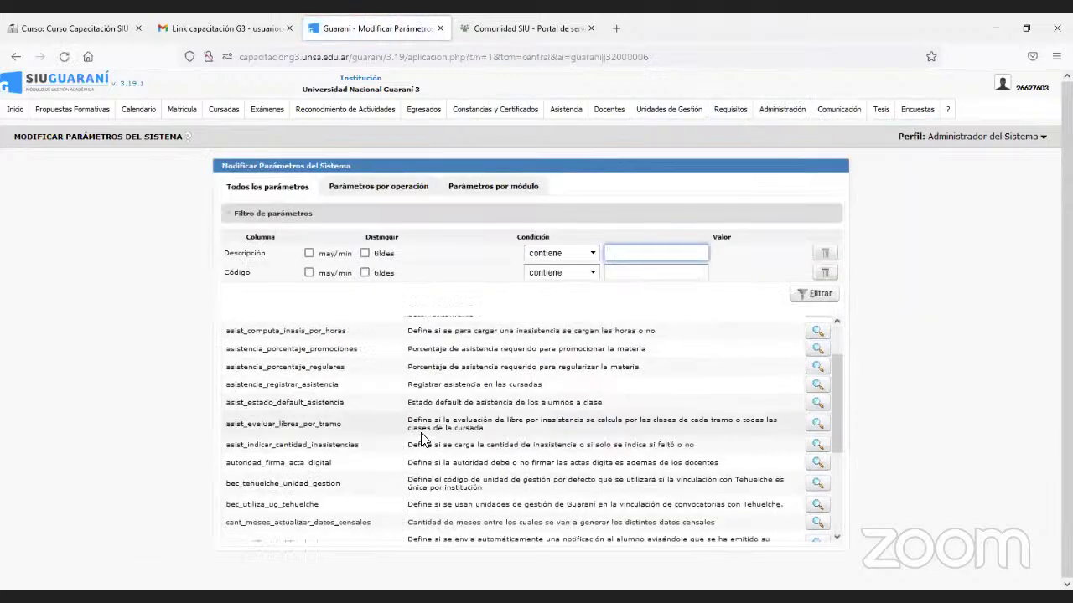
pyautogui.scroll(-1, 423, 439)
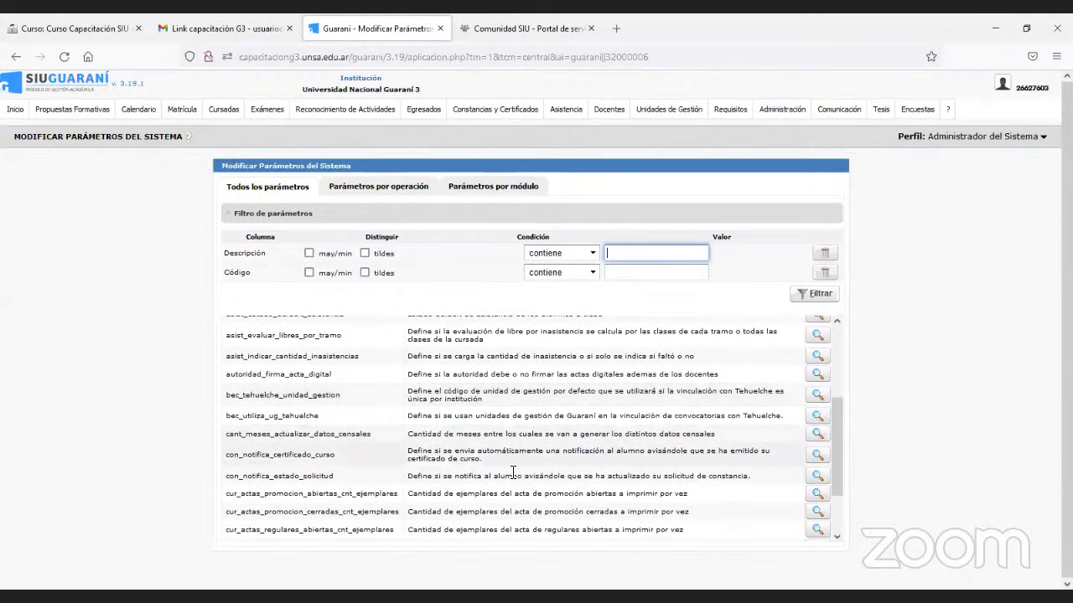
pyautogui.click(817, 495)
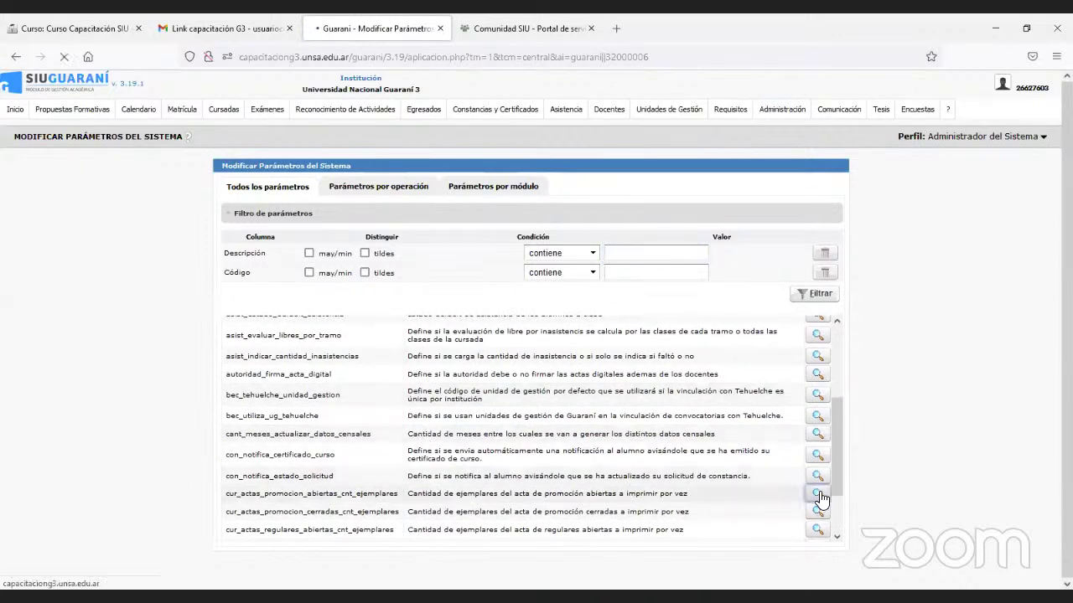
pyautogui.click(289, 192)
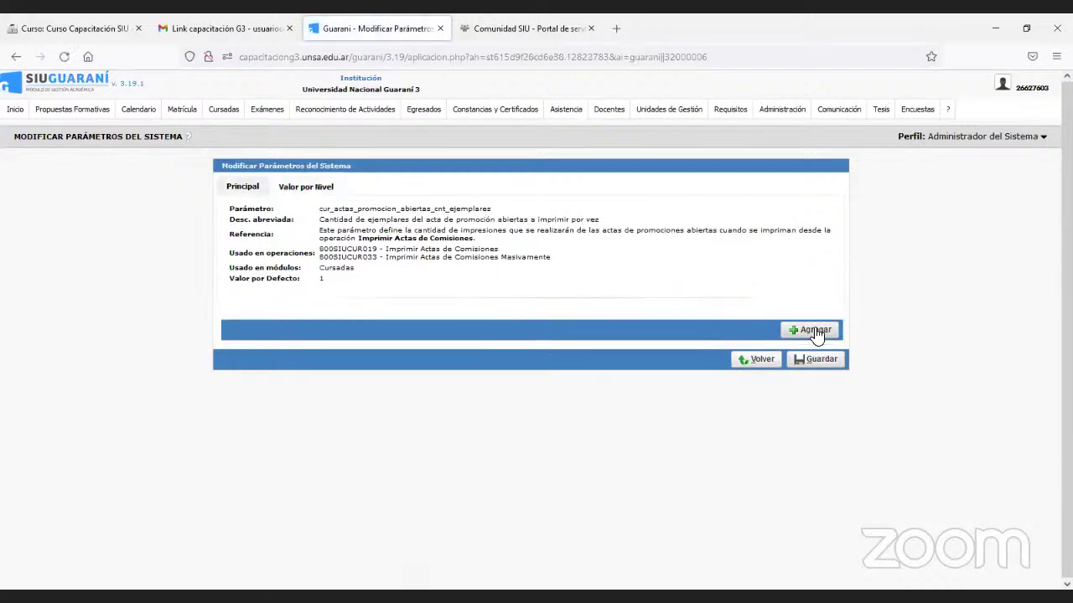
pyautogui.click(813, 331)
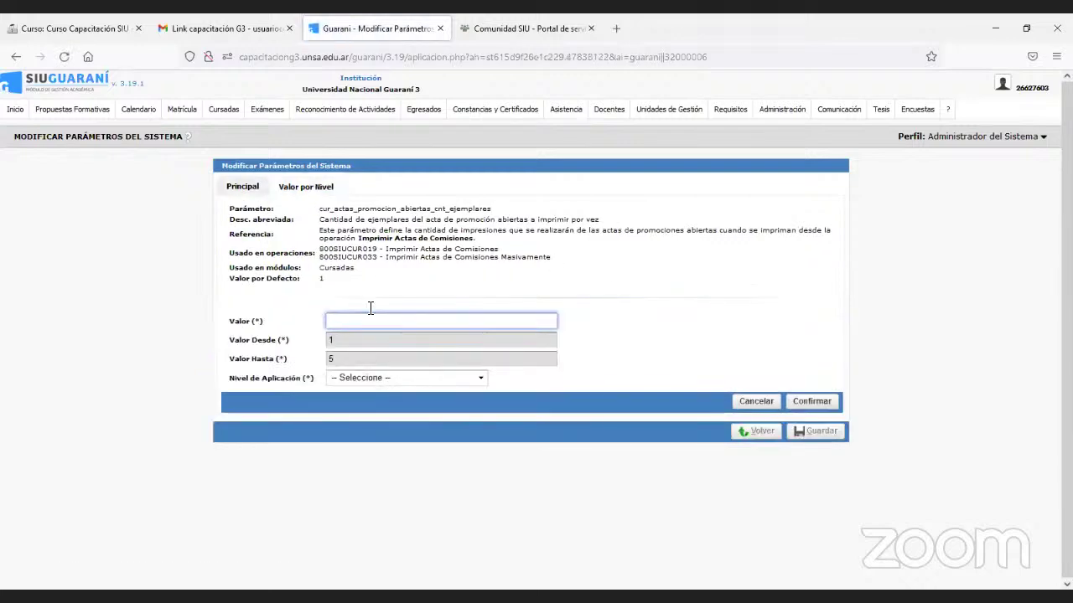
pyautogui.write('2')
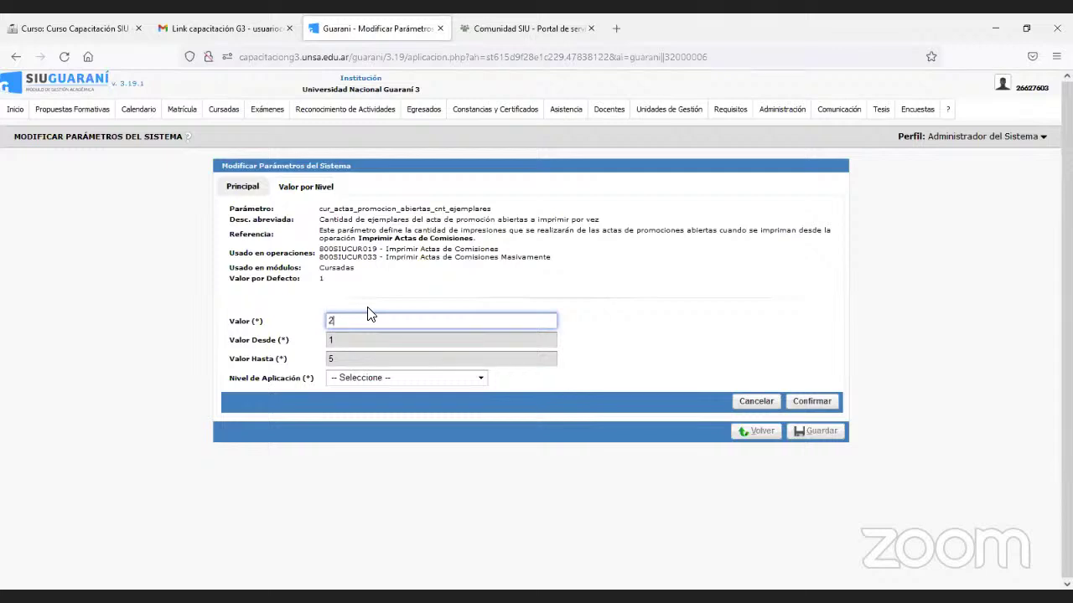
pyautogui.click(383, 379)
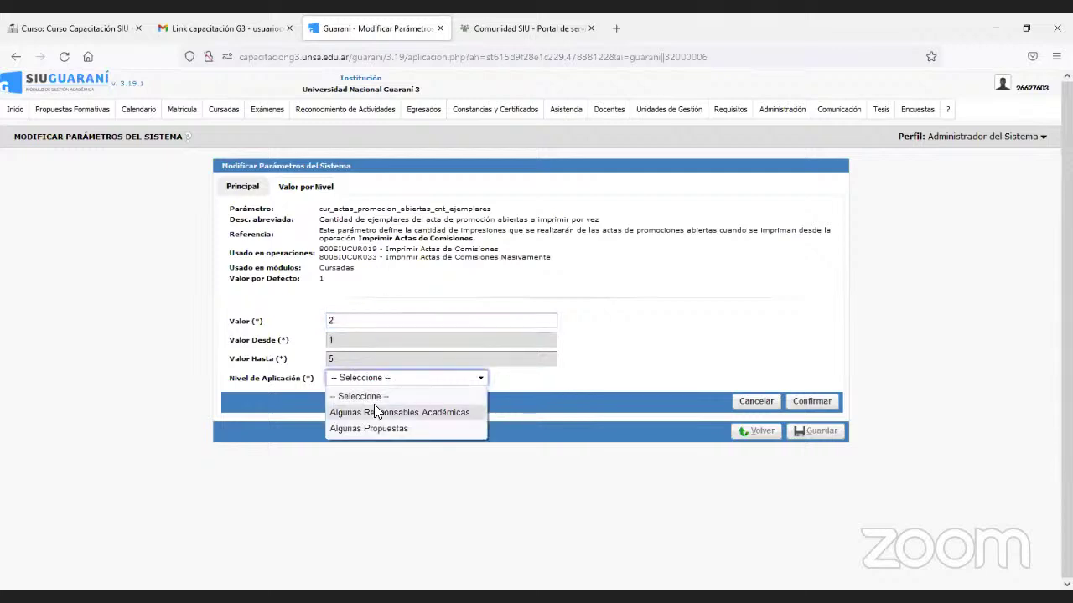
pyautogui.click(373, 412)
pyautogui.scroll(-3, 376, 411)
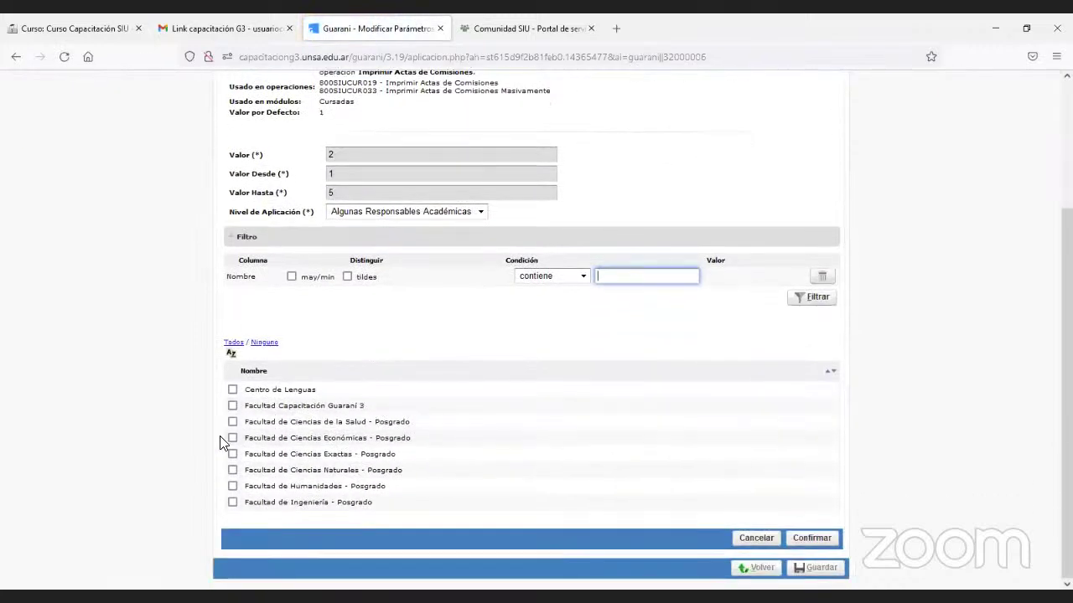
pyautogui.click(233, 424)
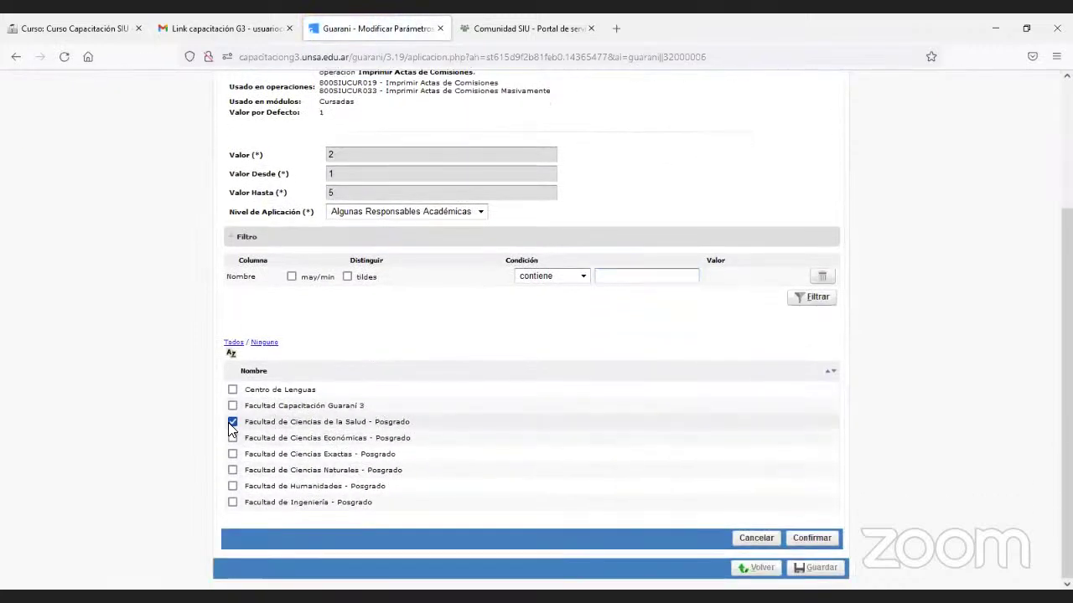
pyautogui.click(795, 541)
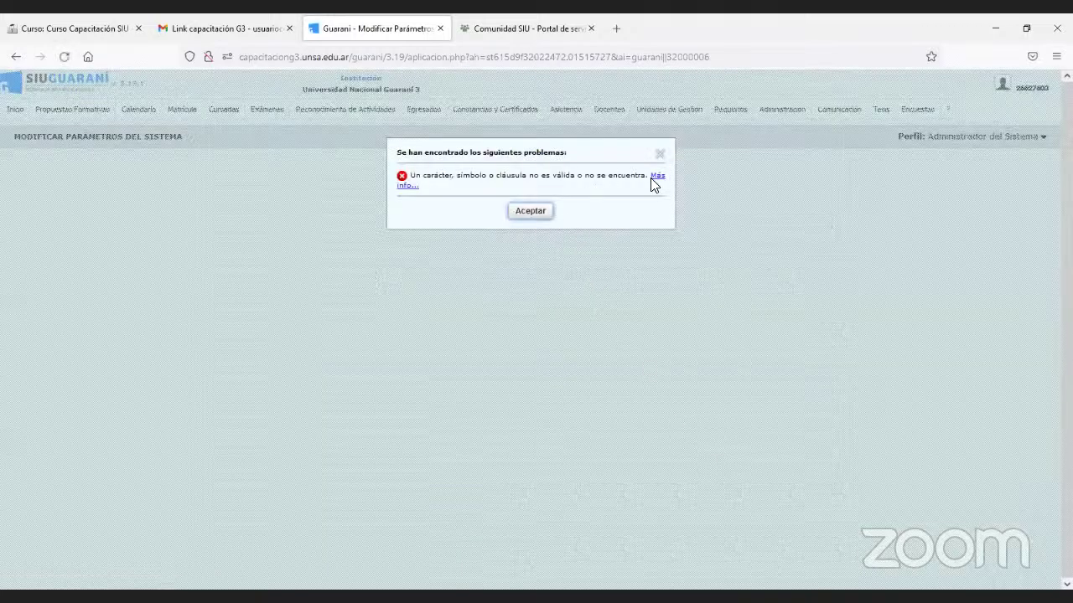
# Read the full SQL error details under Más info... and dismiss the error.
pyautogui.click(659, 177)
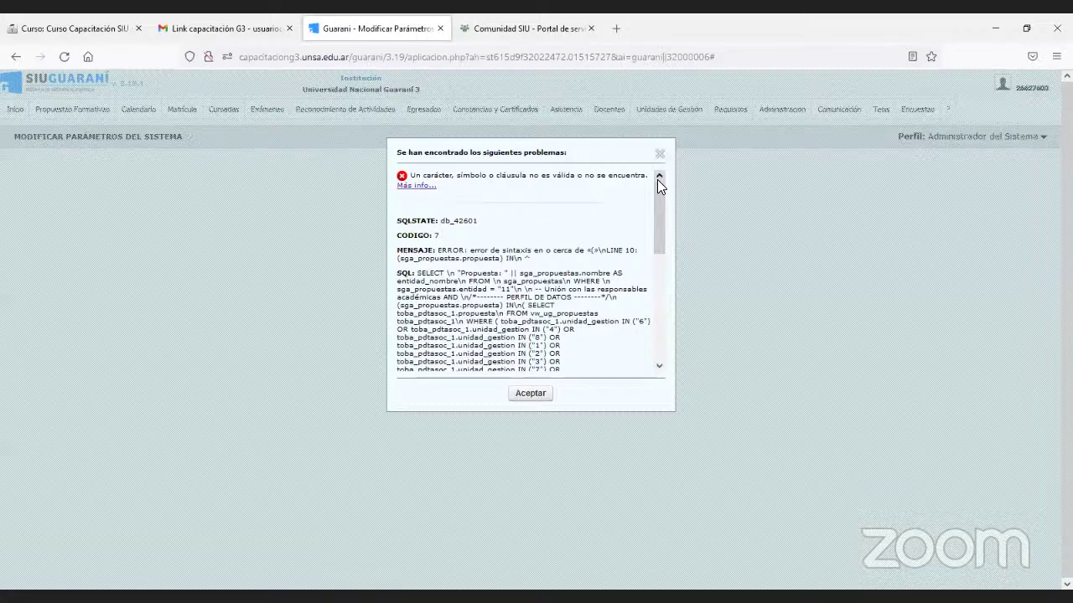
pyautogui.moveTo(658, 183); pyautogui.dragTo(548, 332)
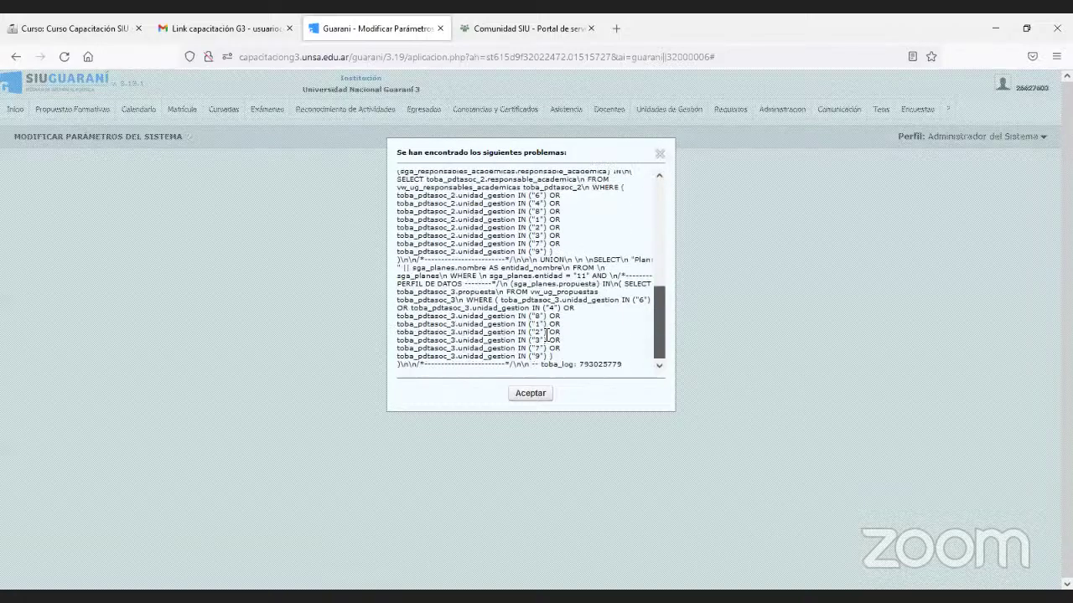
pyautogui.click(536, 396)
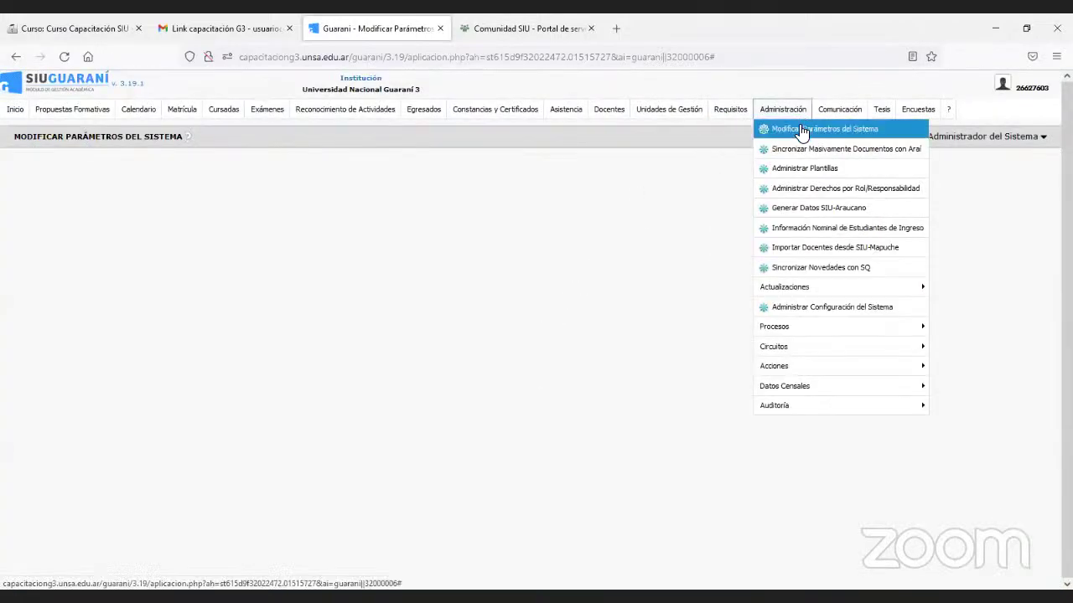
# Reopen Modificar Parámetros del Sistema and move to page 2 of the parameter list.
pyautogui.click(801, 130)
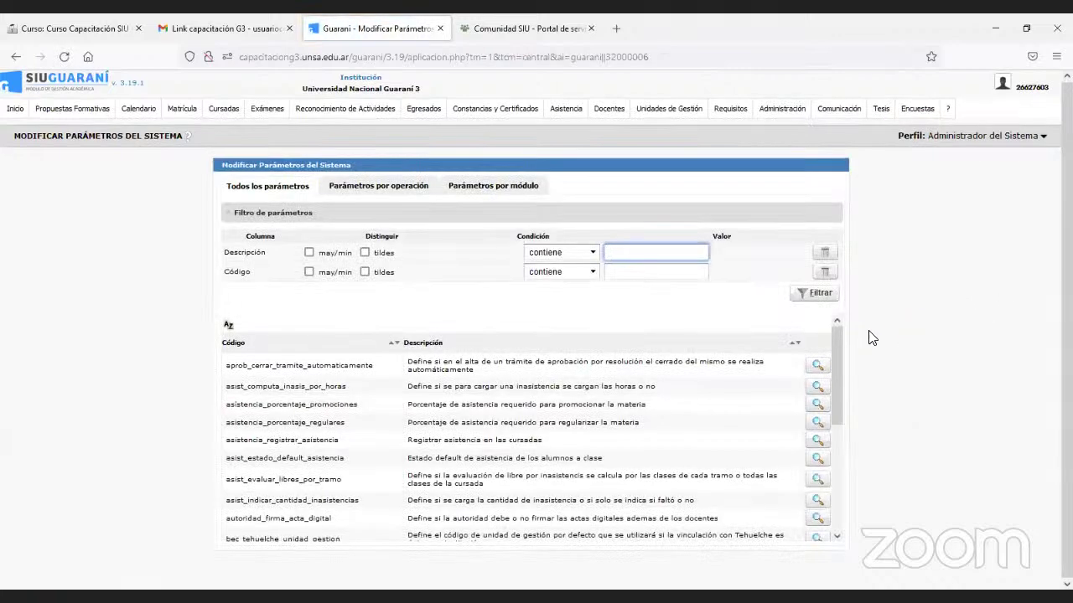
pyautogui.moveTo(833, 342); pyautogui.dragTo(831, 468)
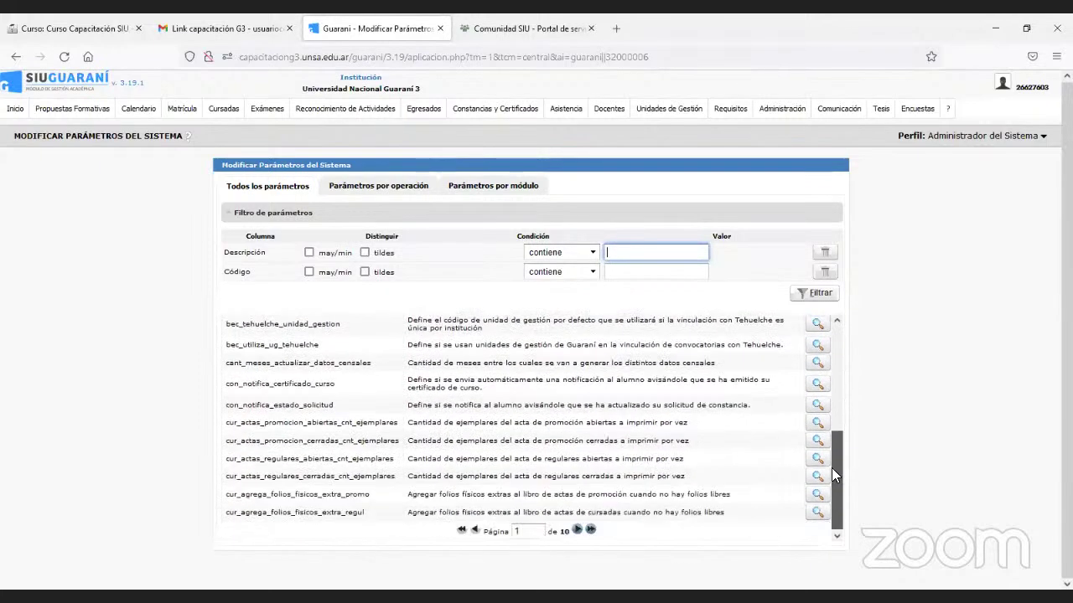
pyautogui.click(577, 530)
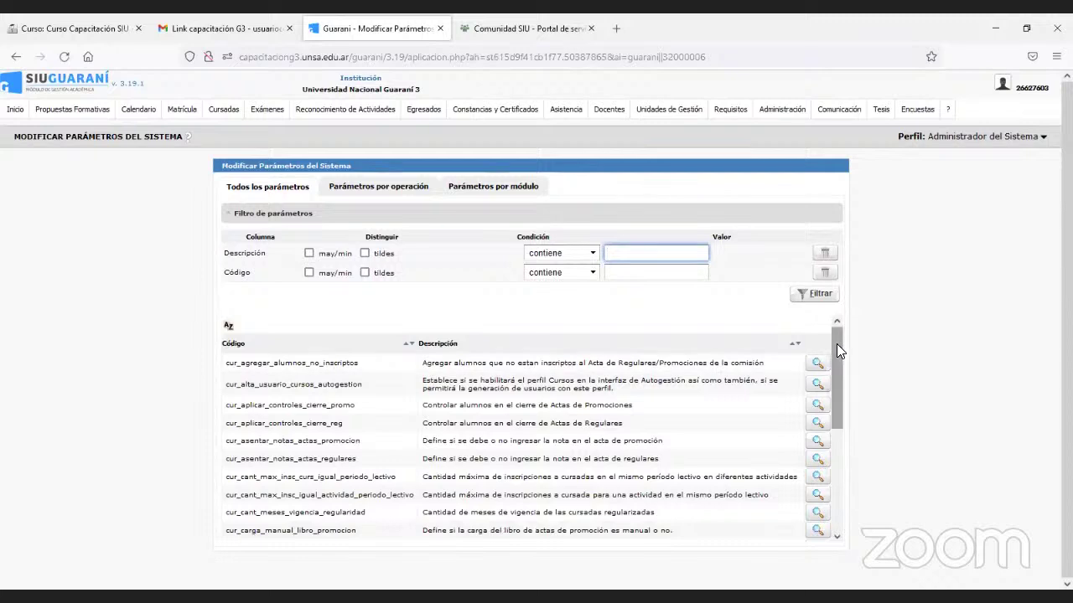
pyautogui.moveTo(836, 344); pyautogui.dragTo(836, 390)
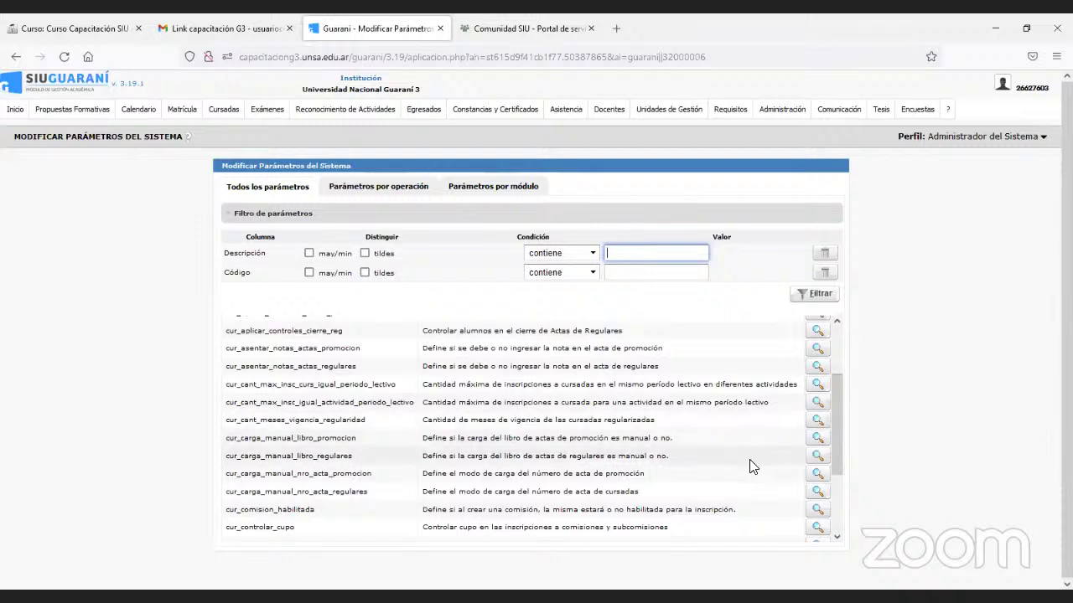
# Open the cur_carga_manual_libro_promocion parameter's Valor por Nivel and start a new value.
pyautogui.click(817, 439)
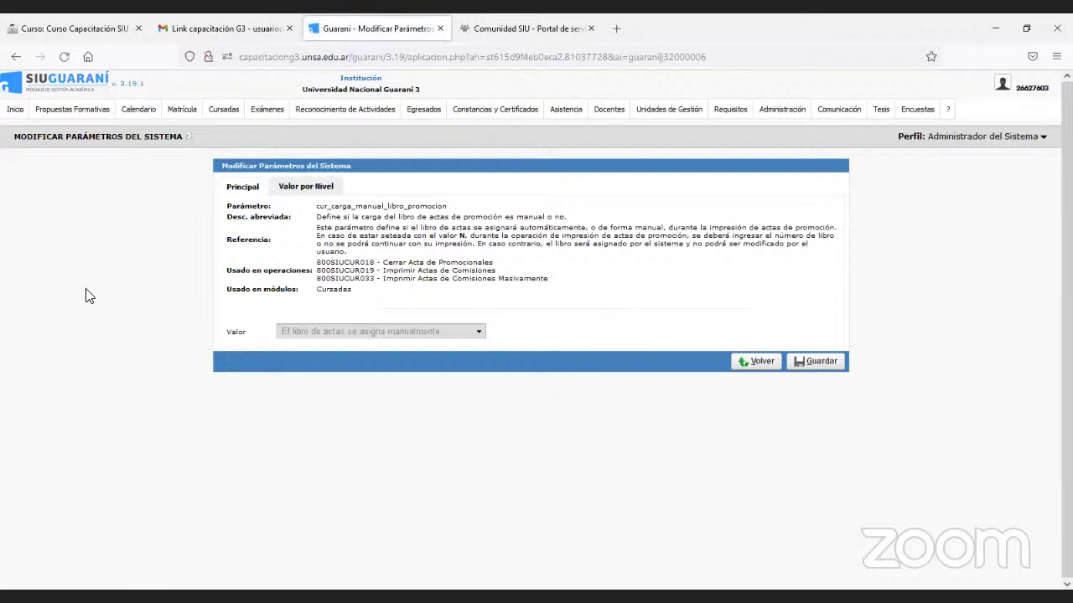
pyautogui.click(293, 192)
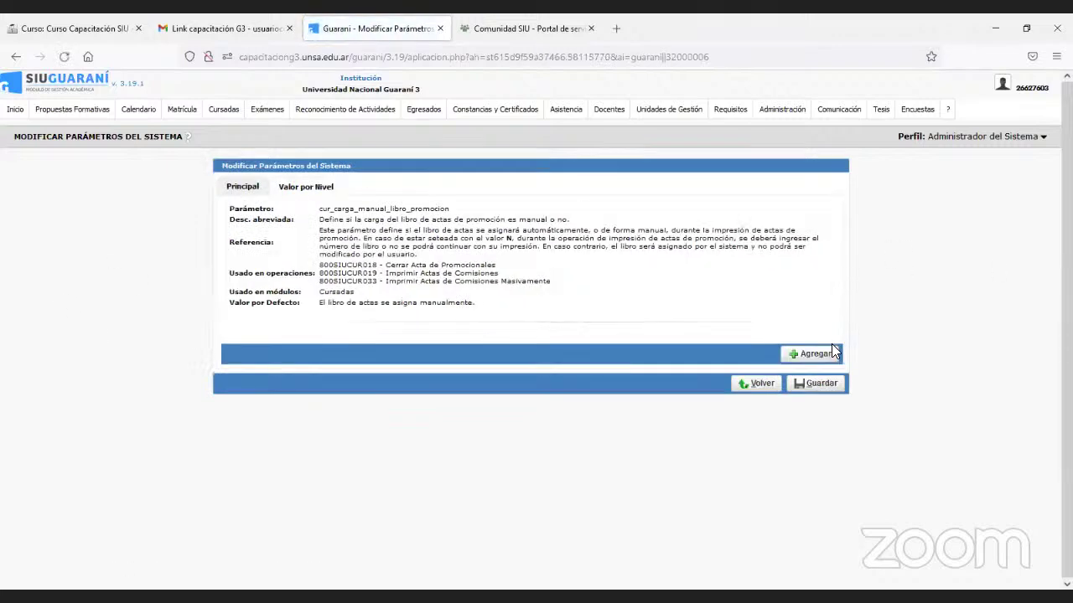
pyautogui.click(819, 357)
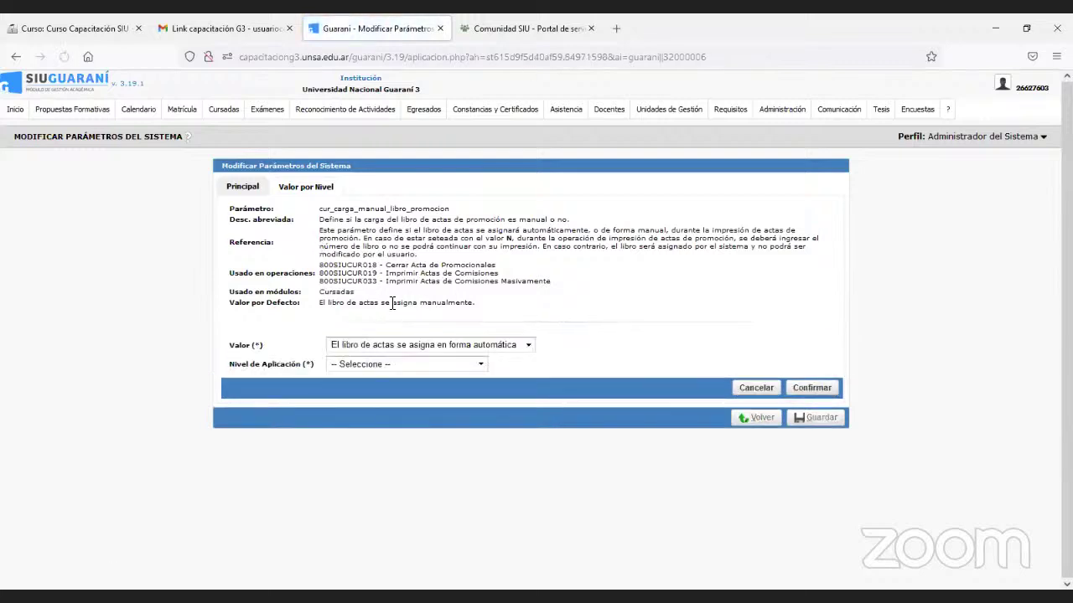
# Submit automatic assignment for Facultad de Ciencias Naturales - Posgrado only, then dismiss the resulting error.
pyautogui.click(427, 347)
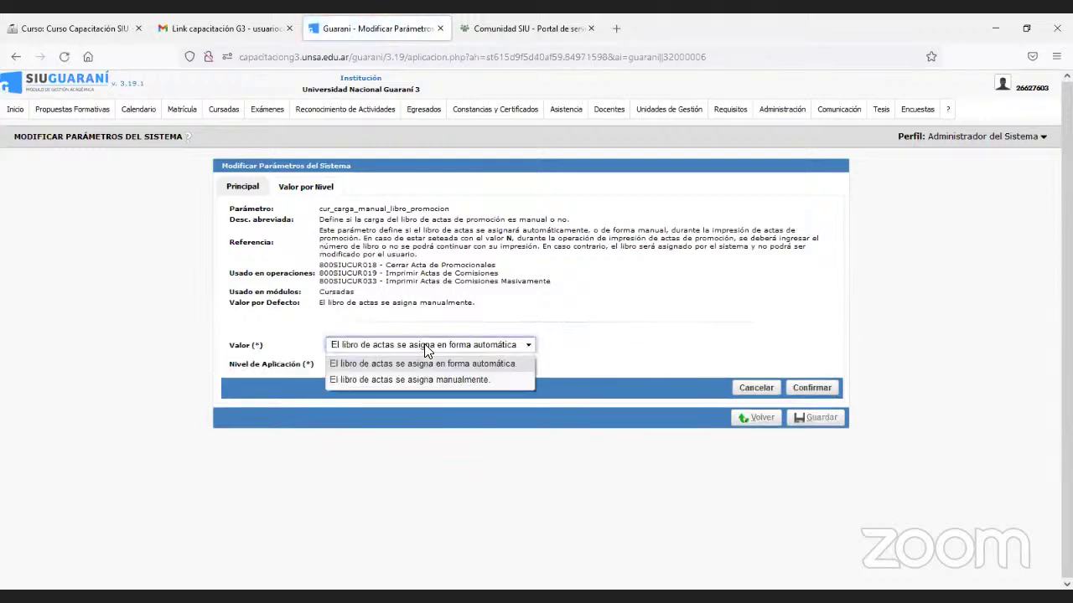
pyautogui.click(427, 347)
pyautogui.click(417, 366)
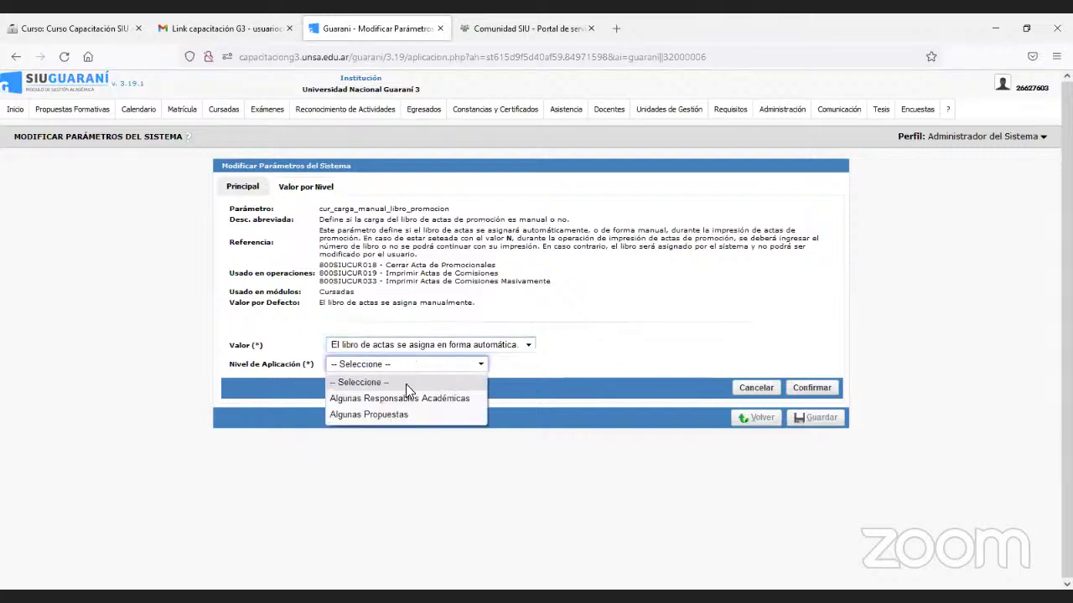
pyautogui.click(400, 397)
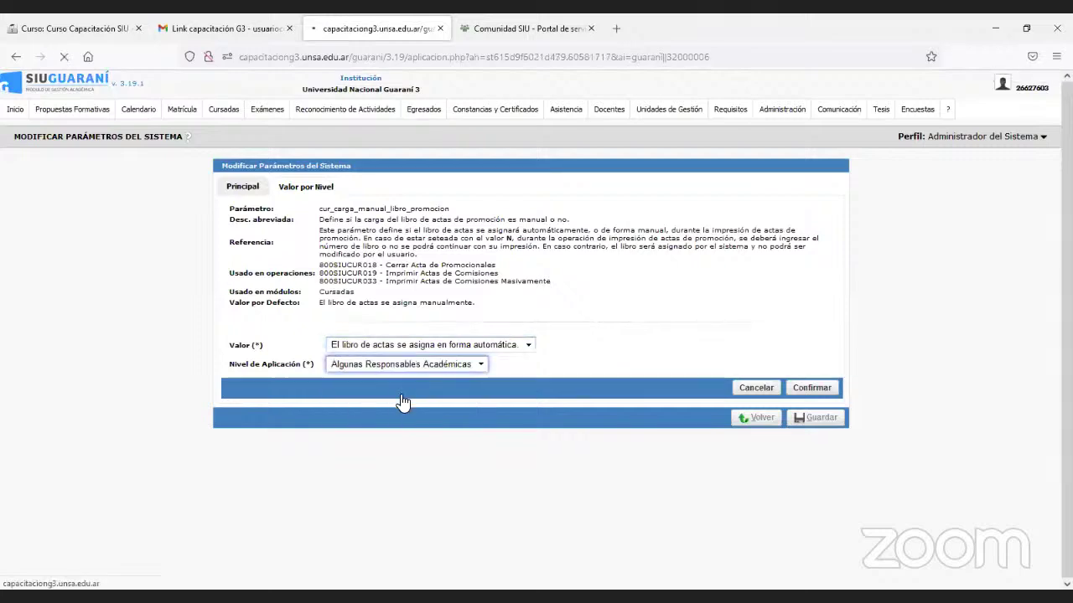
pyautogui.scroll(-3, 401, 401)
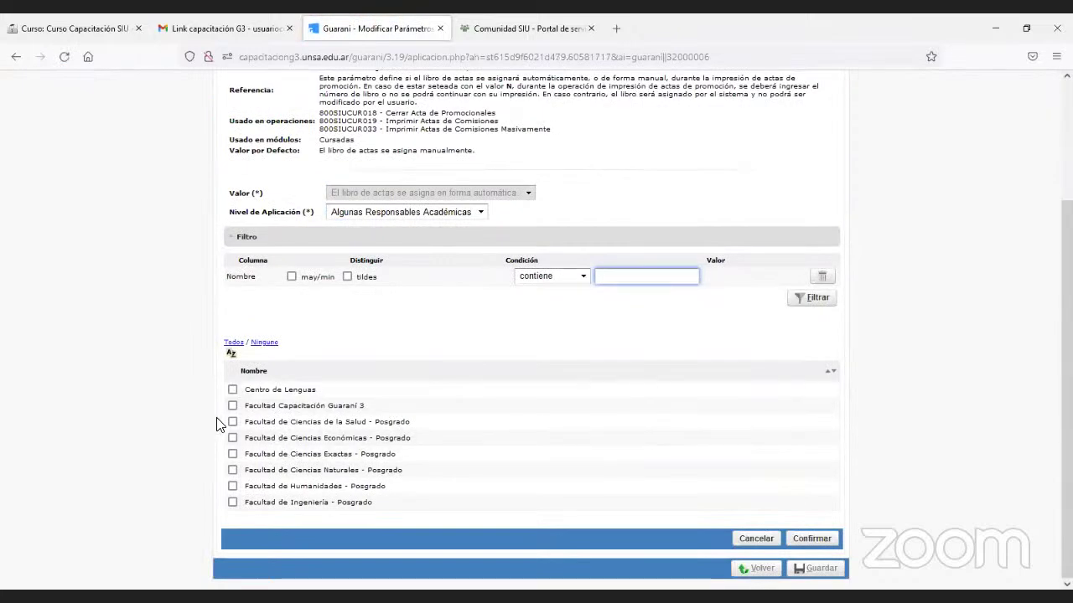
pyautogui.click(232, 470)
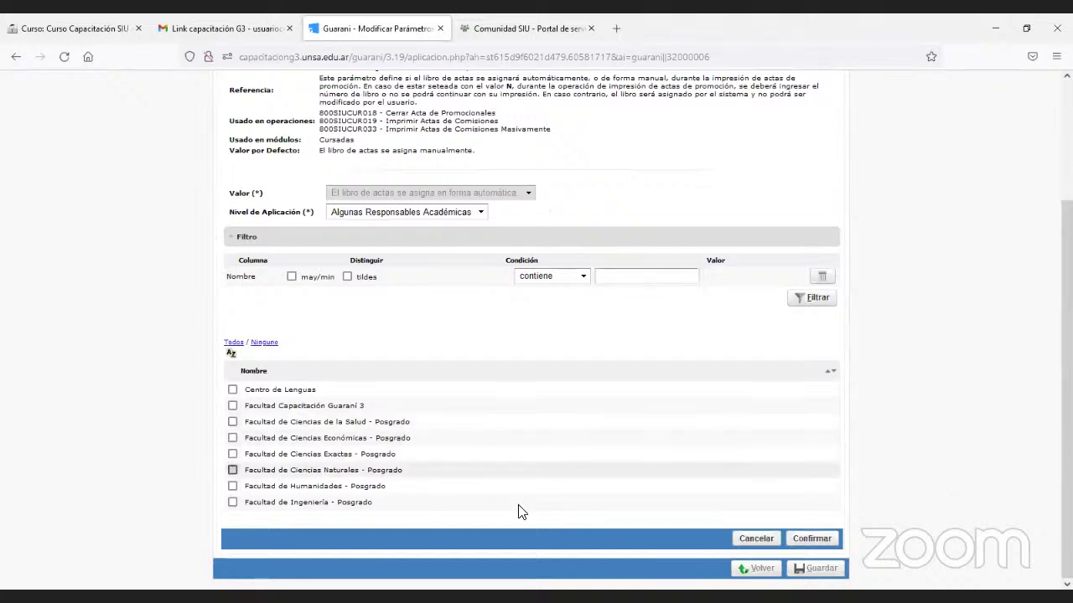
pyautogui.click(815, 540)
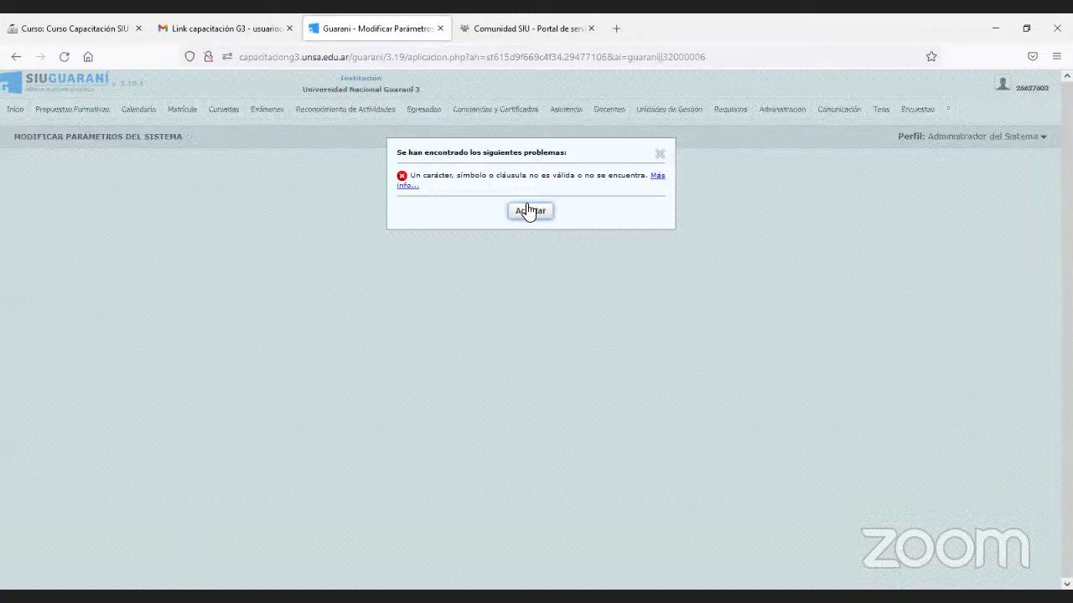
pyautogui.click(528, 212)
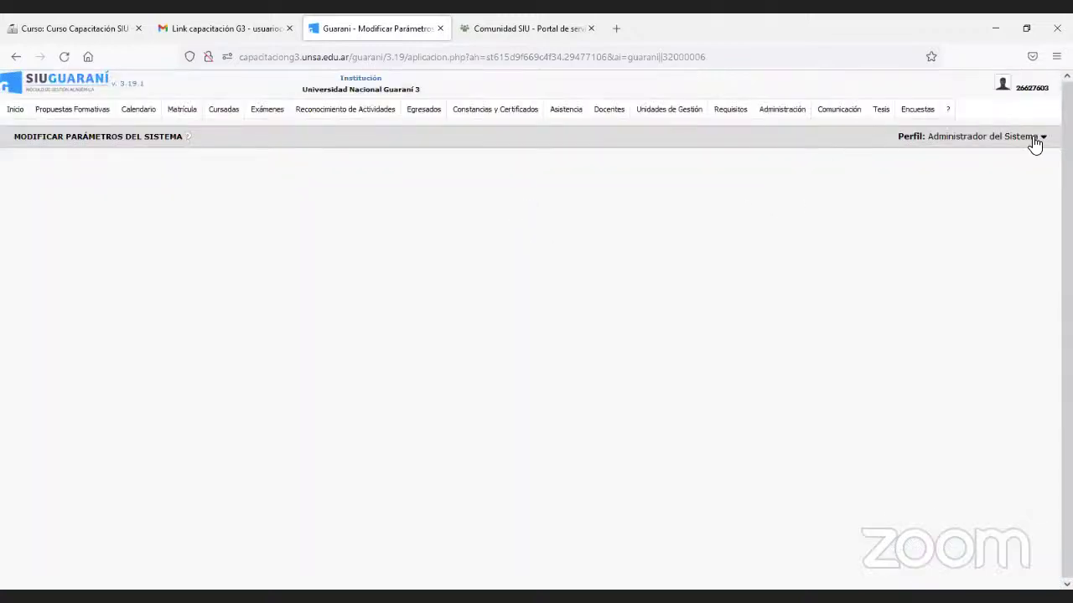
# Log out of the current SIU Guaraní session and confirm.
pyautogui.click(1039, 137)
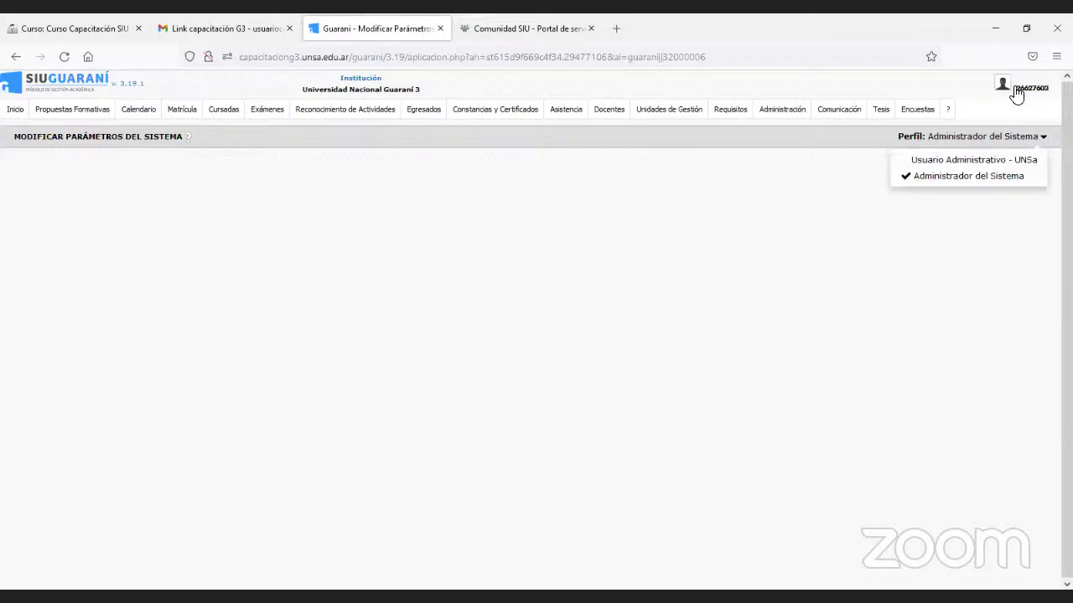
pyautogui.moveTo(1012, 89)
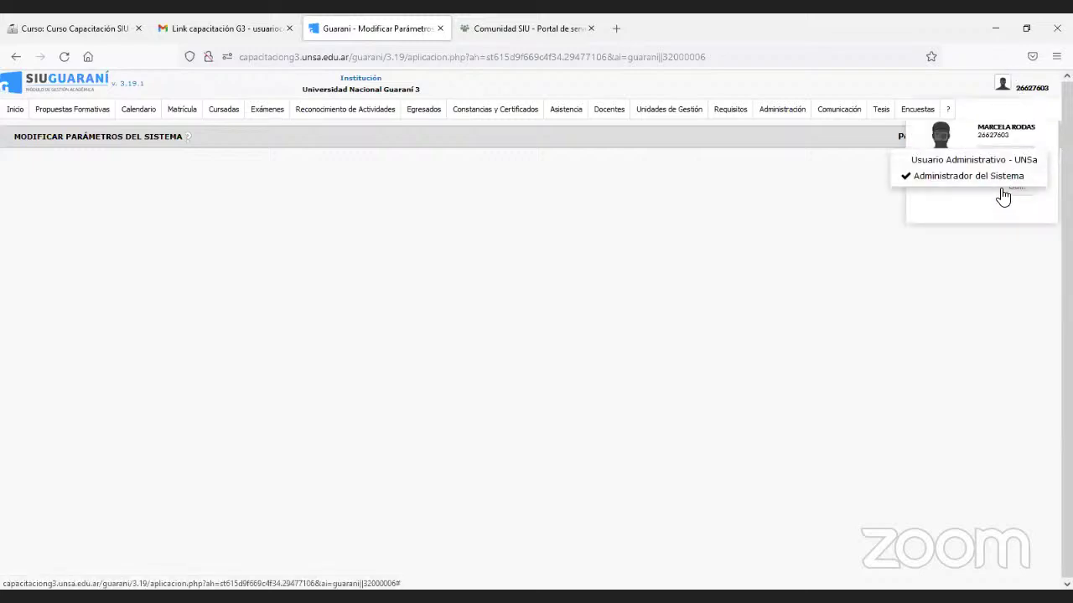
pyautogui.click(1000, 189)
pyautogui.click(590, 353)
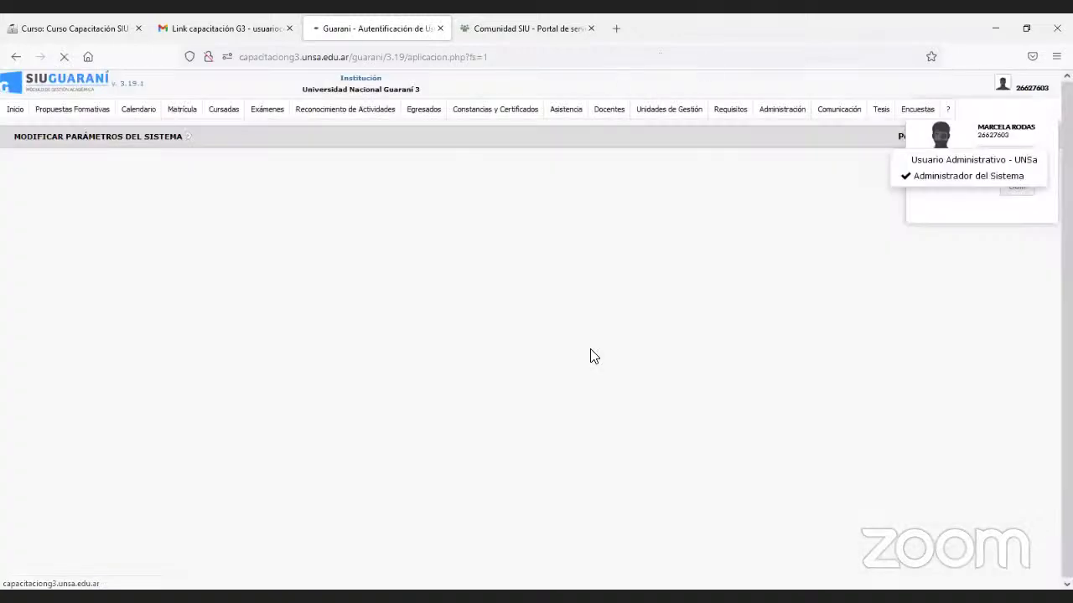
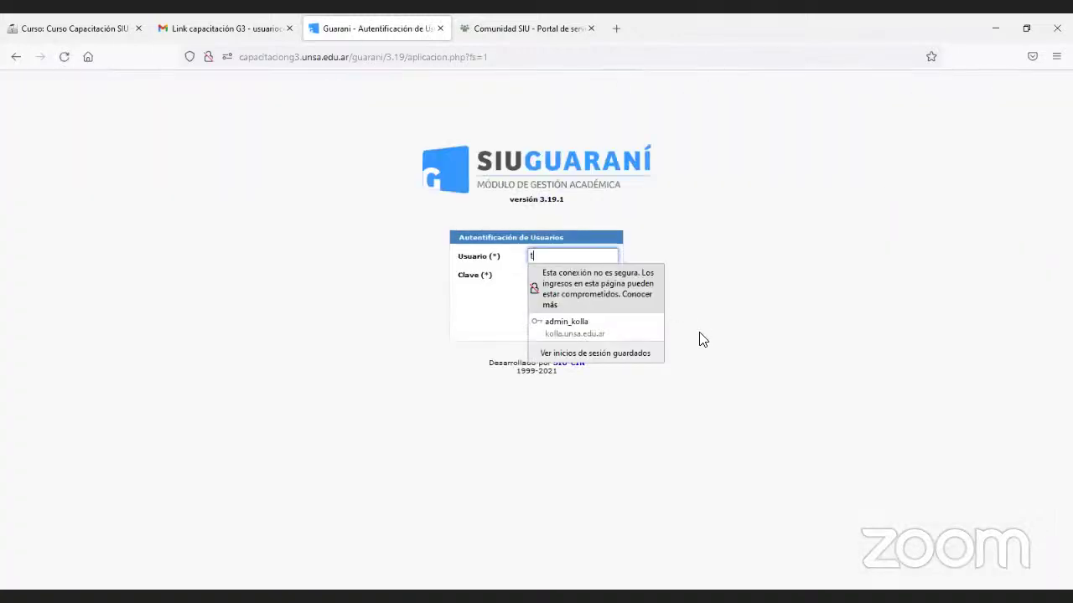
# Sign in with the other user's name and password.
pyautogui.press('Tab')
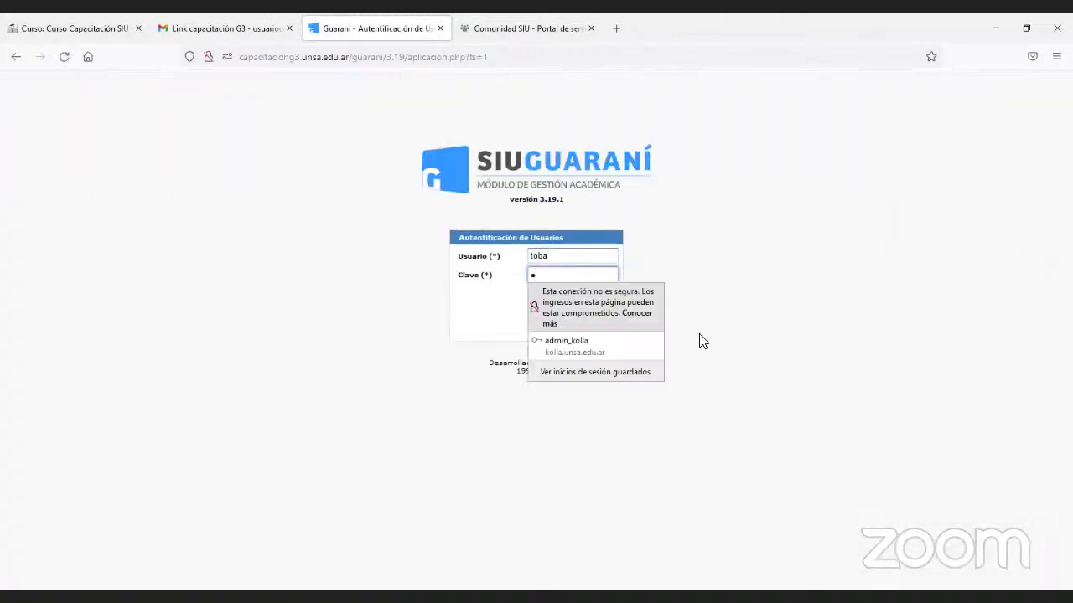
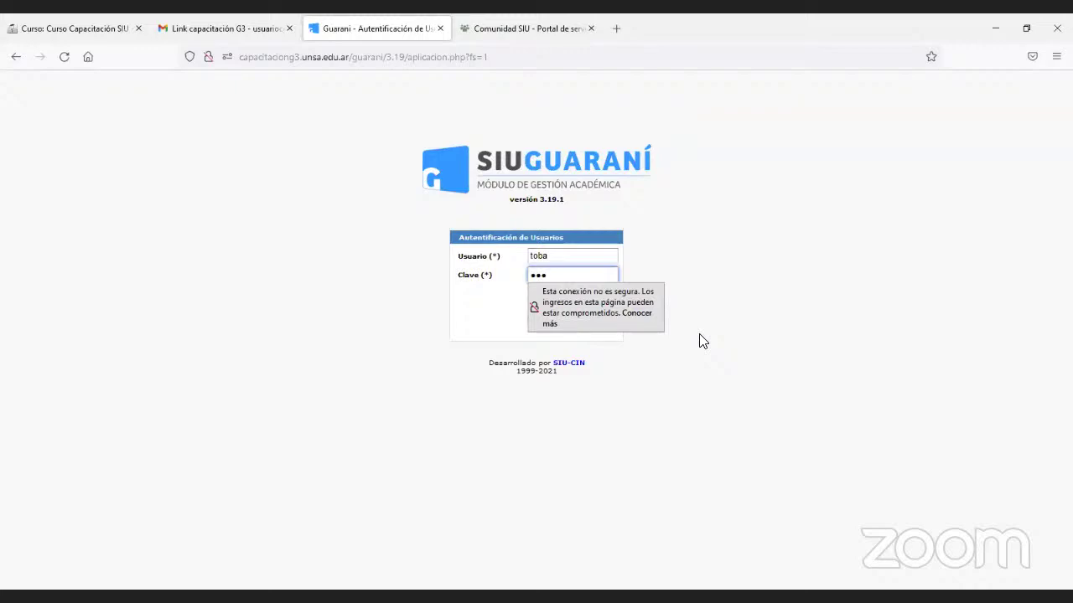
pyautogui.press('Return')
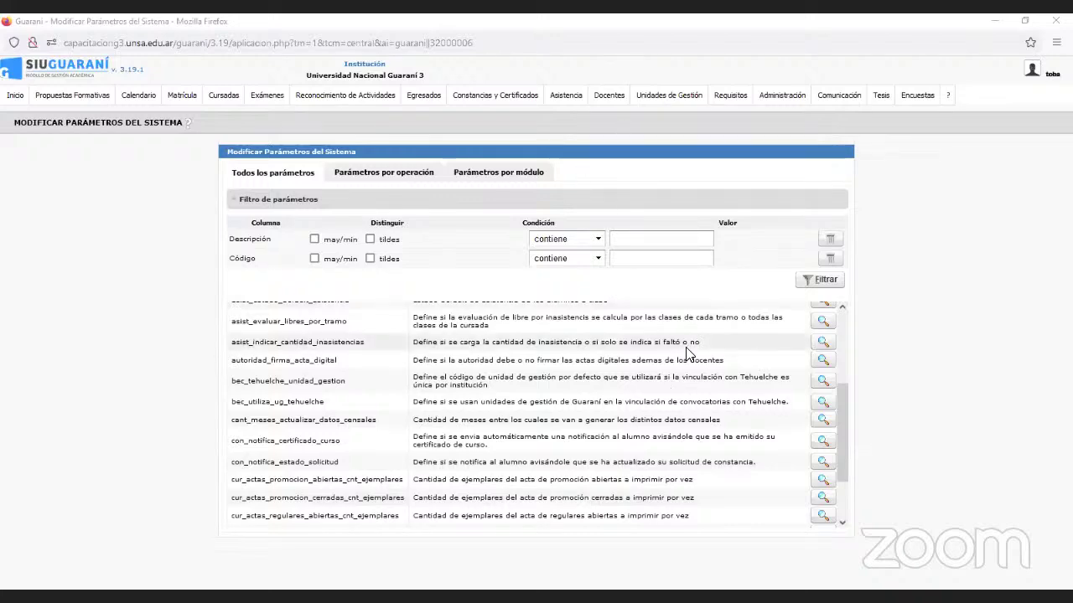
# Scroll the parameters list down to cur_actas_promocion_abiertas_cnt_ejemplares.
pyautogui.scroll(-1, 662, 421)
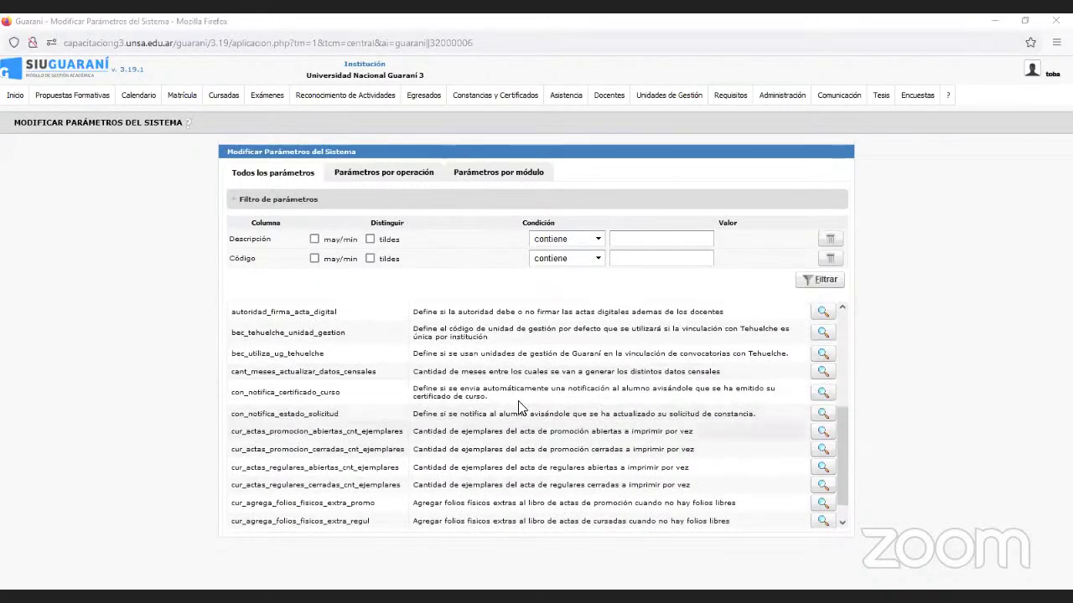
# Open cur_actas_promocion_abiertas_cnt_ejemplares and start a new per-level value.
pyautogui.click(823, 431)
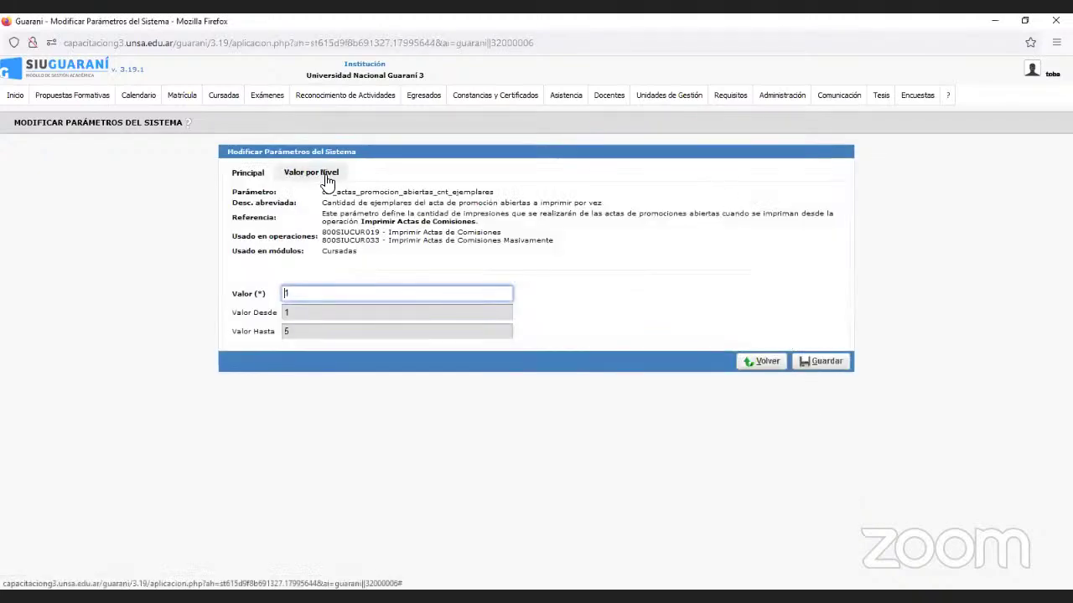
pyautogui.click(327, 176)
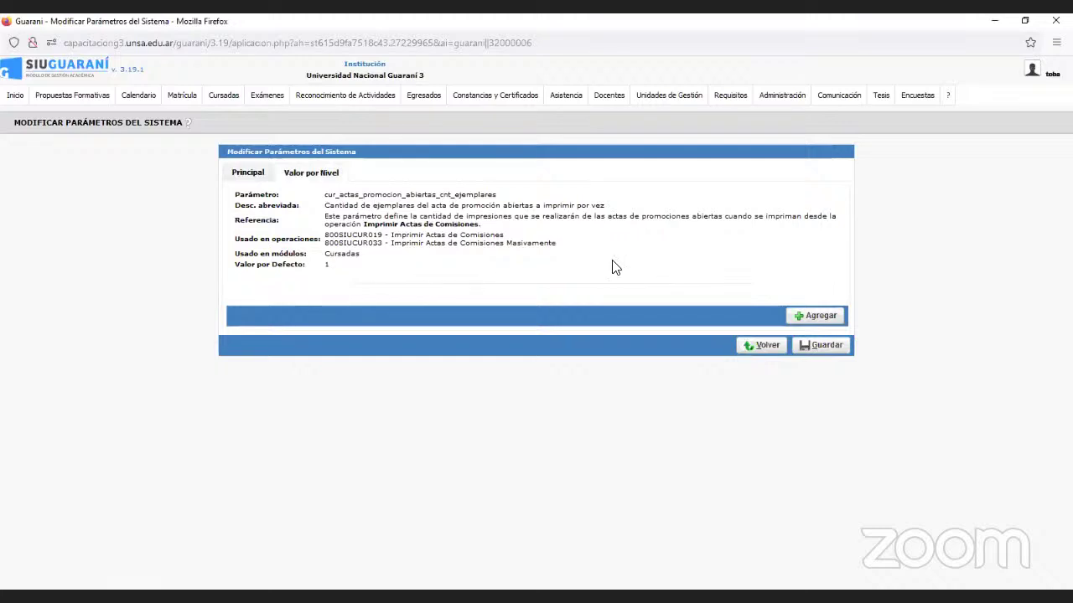
pyautogui.click(815, 316)
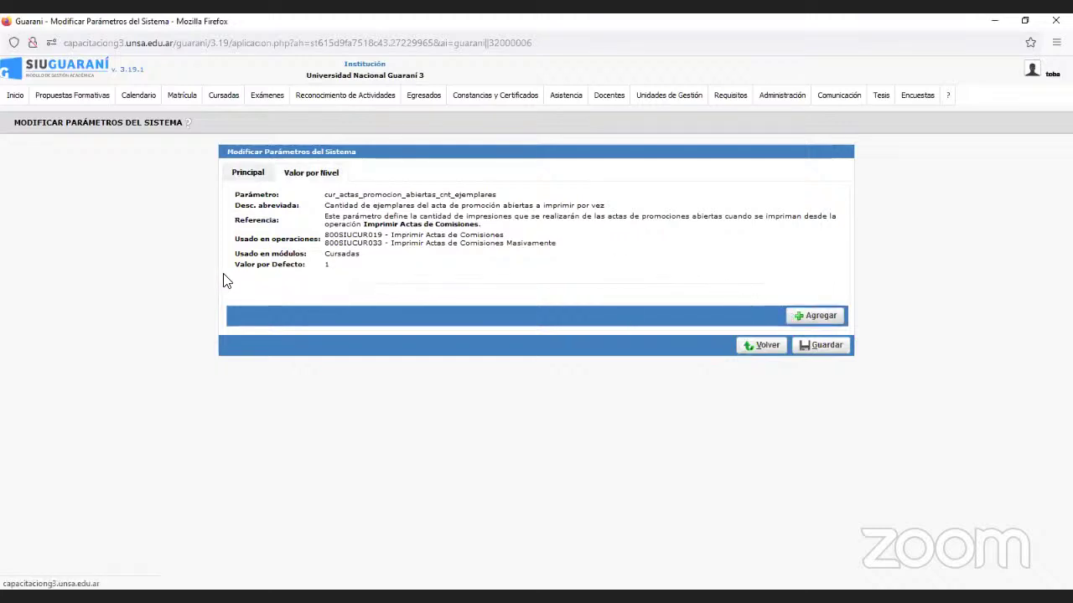
# Confirm value 2 for Facultad de Ciencias Naturales - Posgrado, then exit without saving.
pyautogui.write('2')
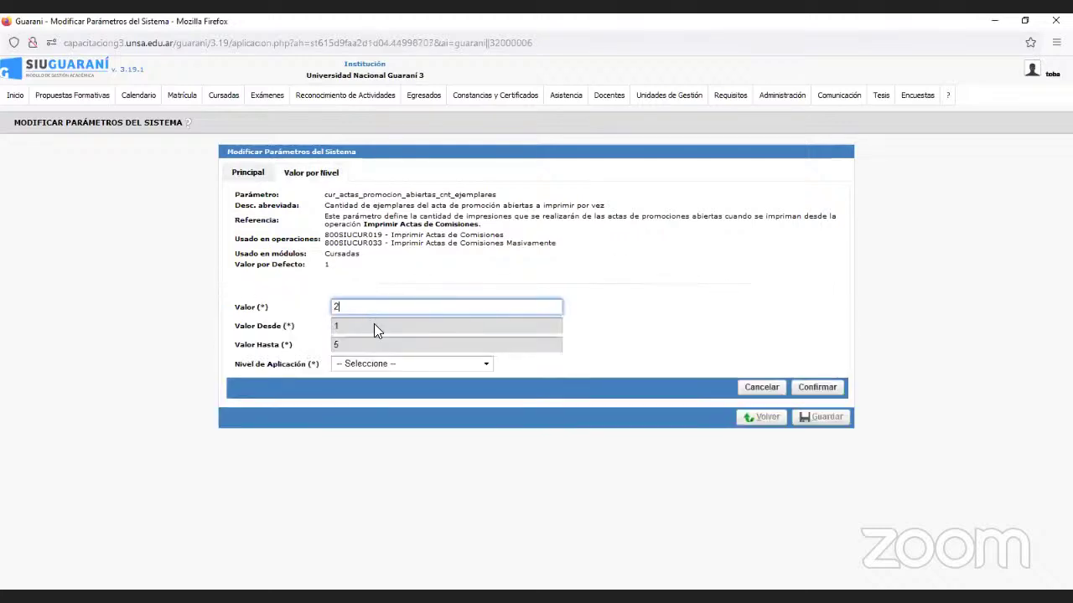
pyautogui.click(375, 365)
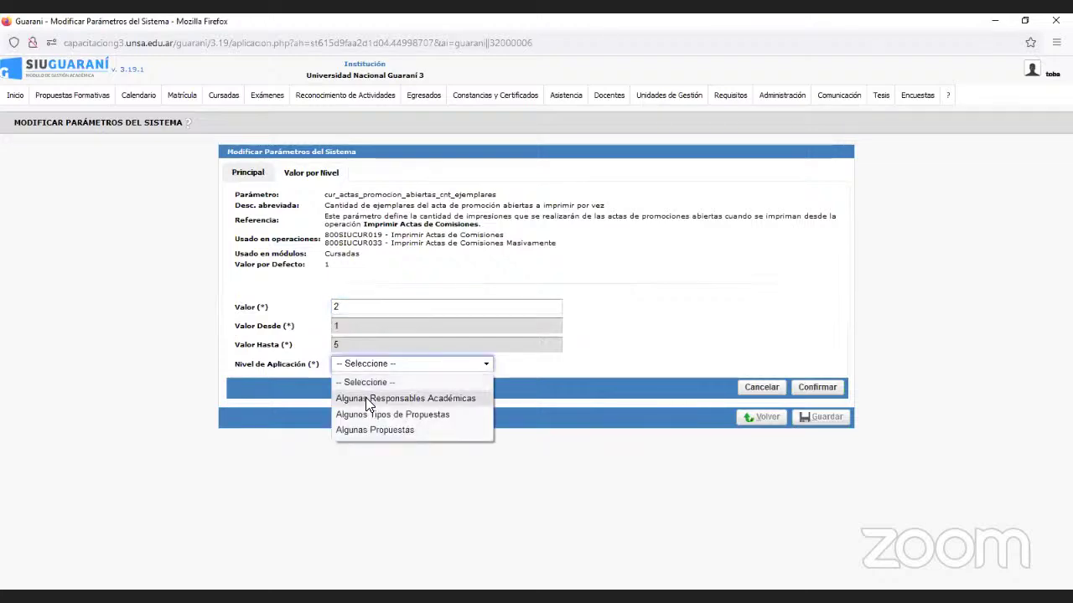
pyautogui.click(365, 398)
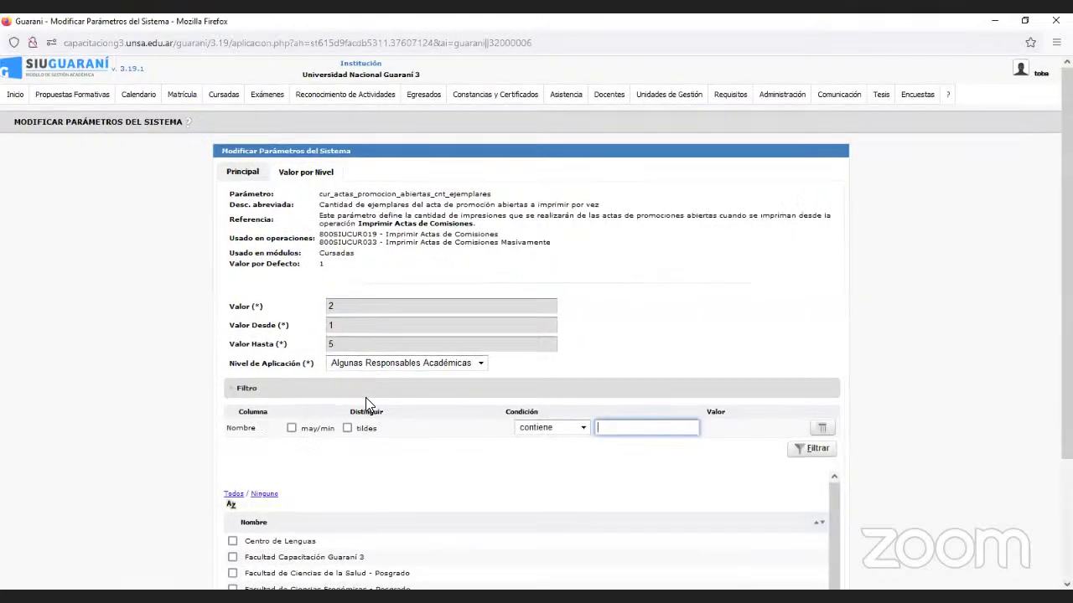
pyautogui.scroll(-3, 365, 397)
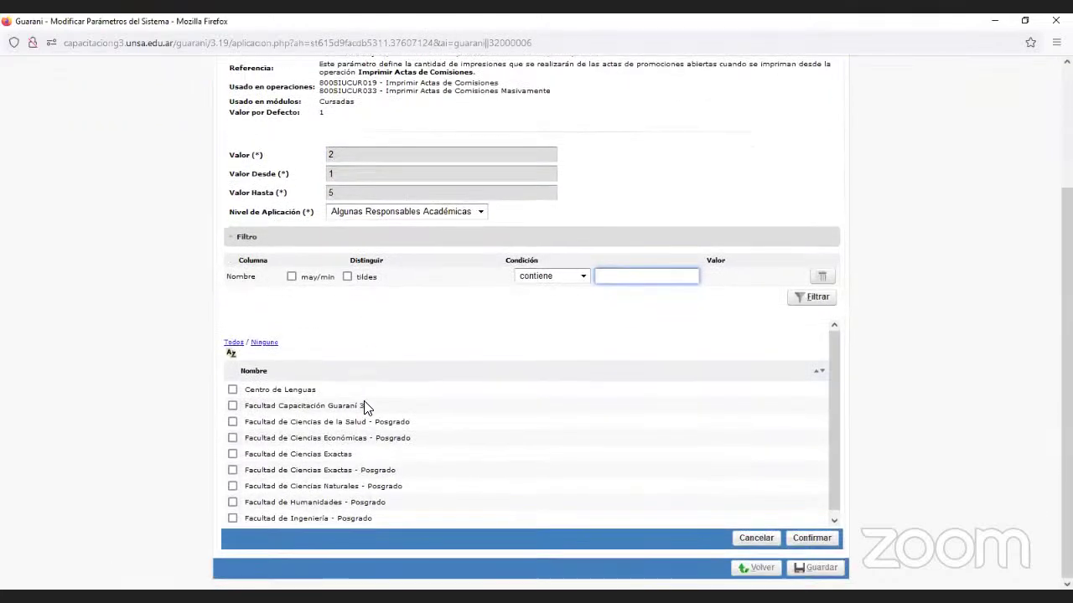
pyautogui.click(232, 486)
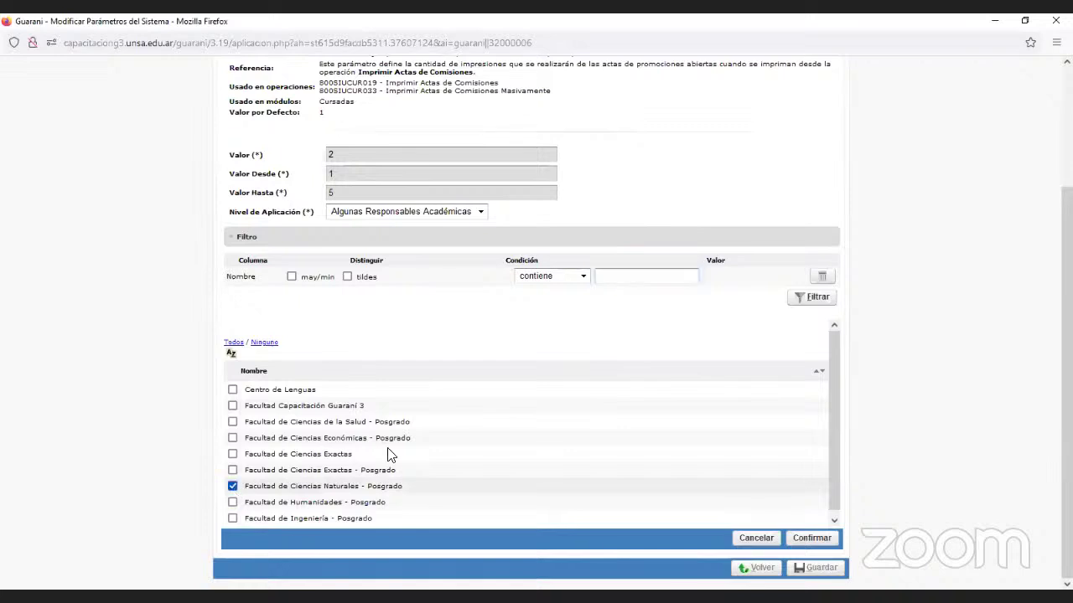
pyautogui.click(833, 540)
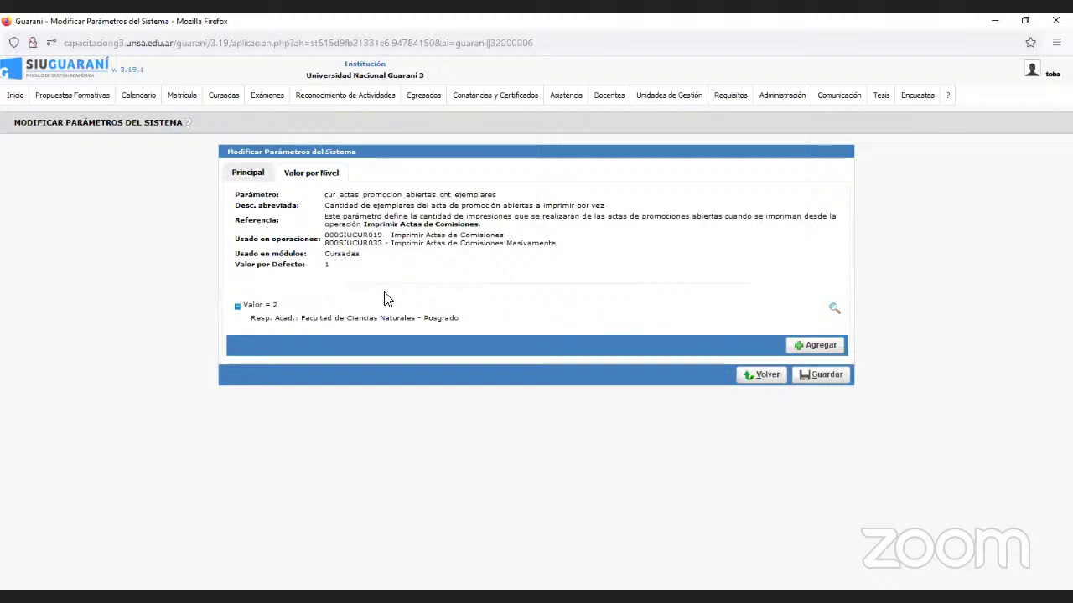
pyautogui.click(748, 374)
pyautogui.click(555, 351)
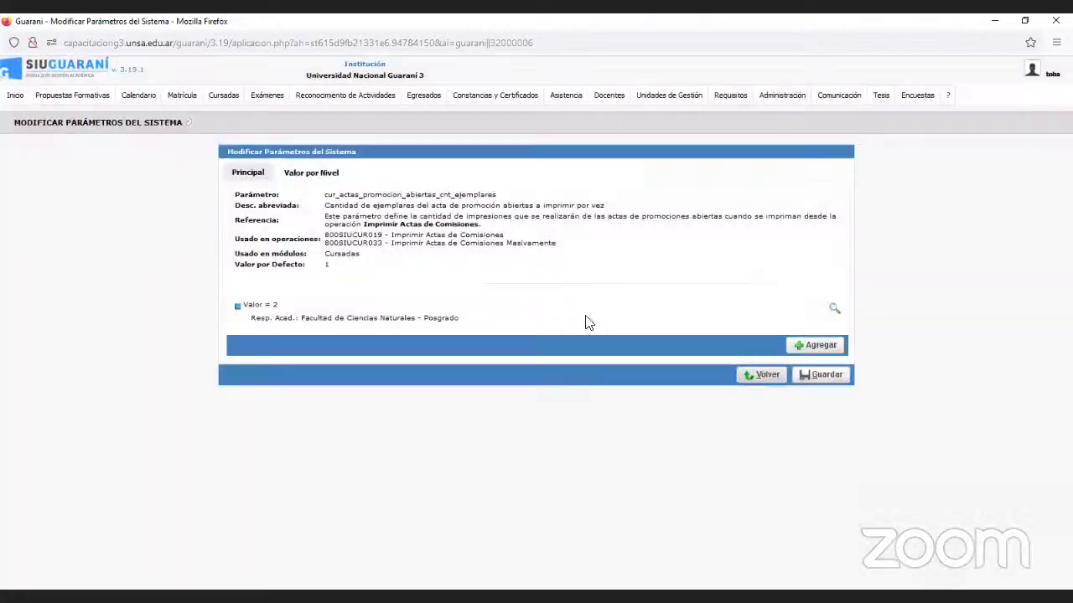
pyautogui.moveTo(729, 99)
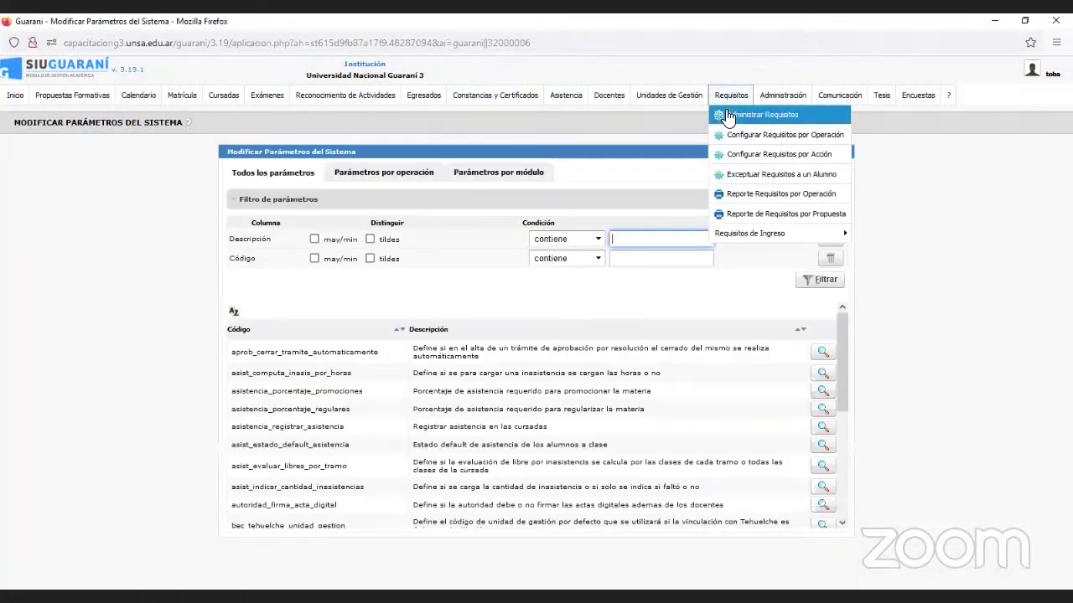
pyautogui.click(727, 118)
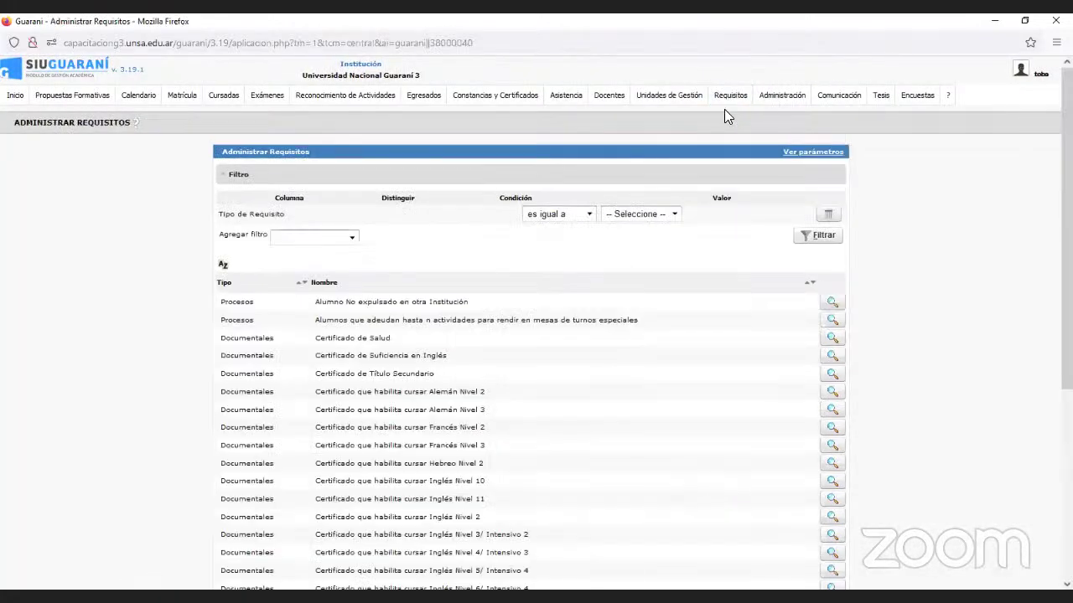
pyautogui.click(652, 218)
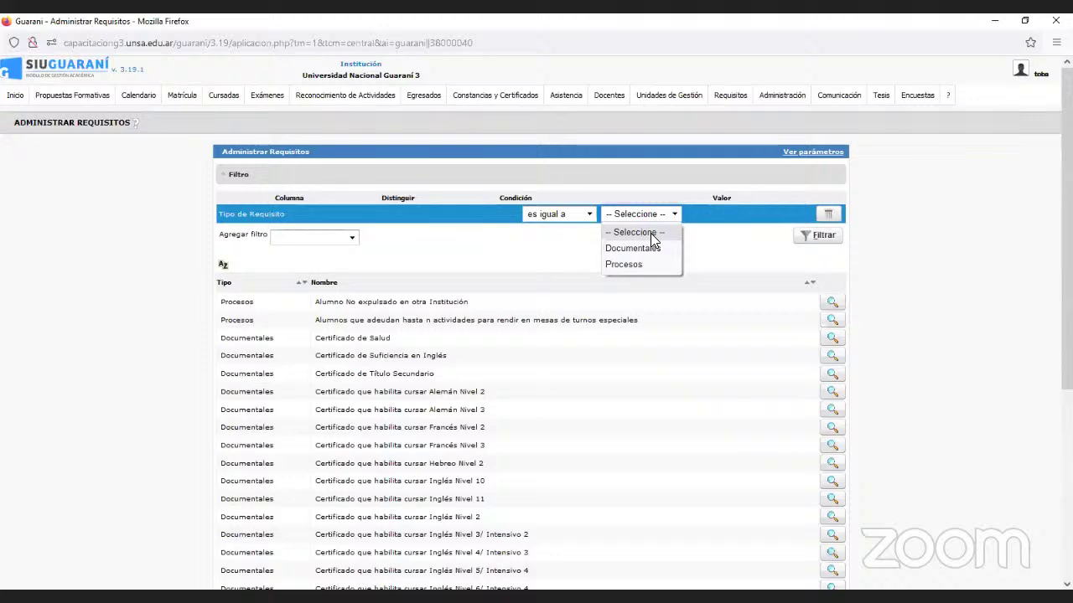
pyautogui.click(647, 244)
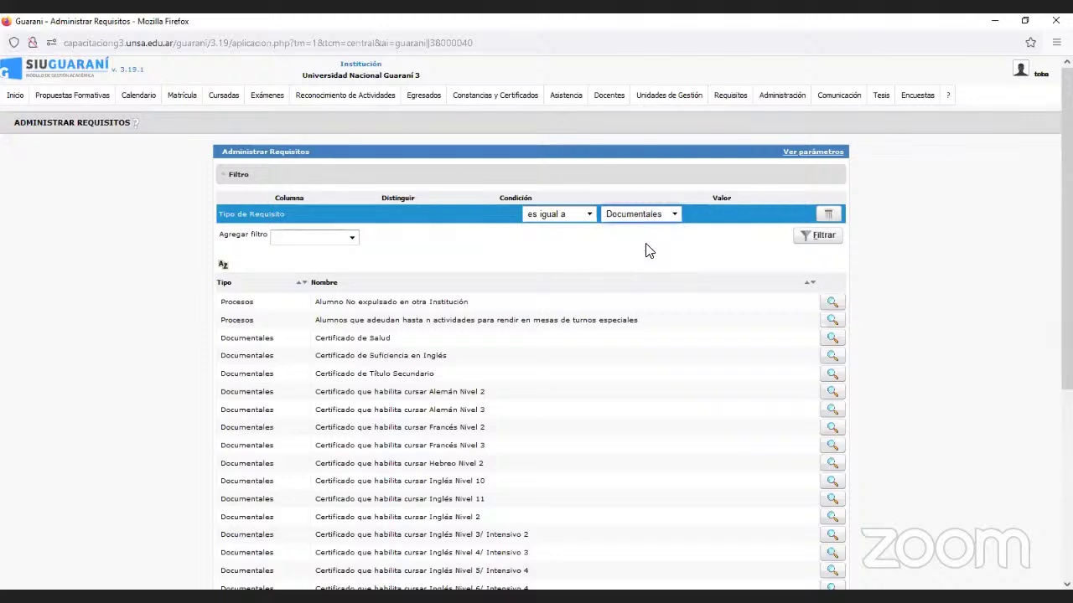
pyautogui.click(806, 238)
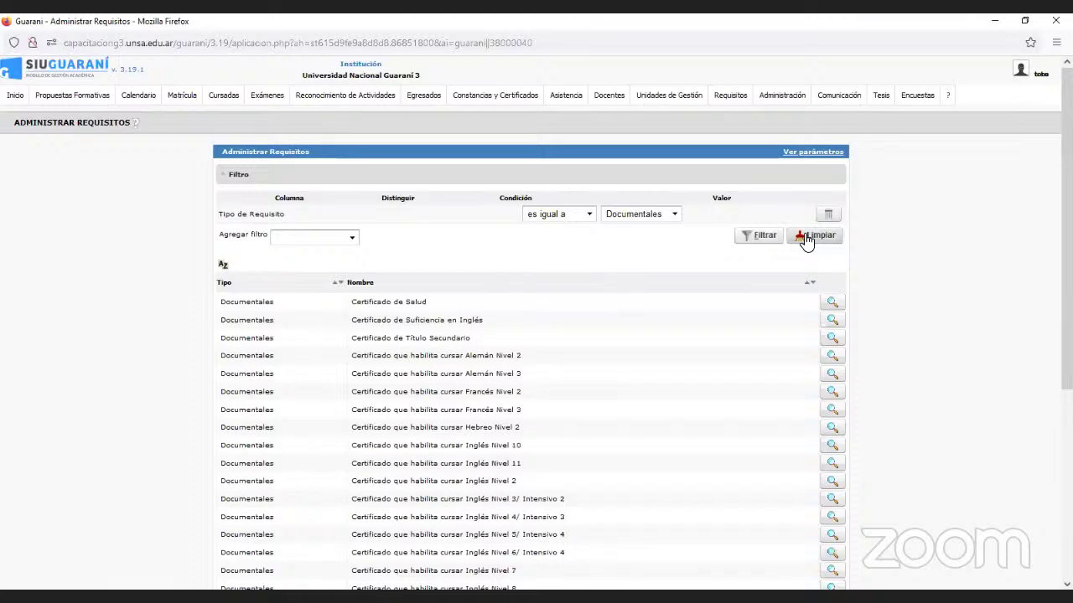
pyautogui.scroll(-4, 402, 323)
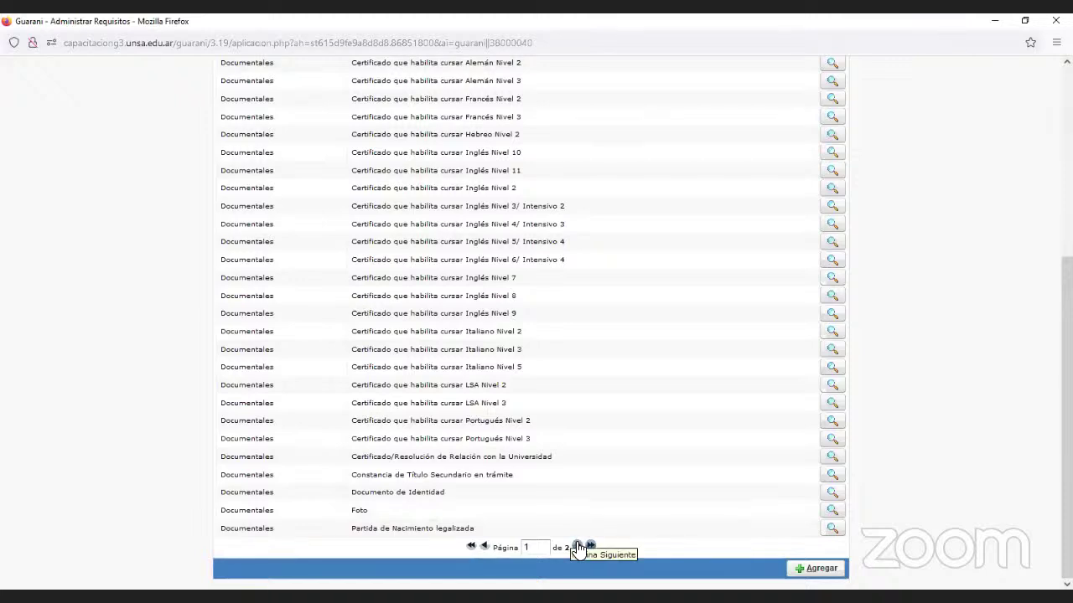
pyautogui.click(578, 547)
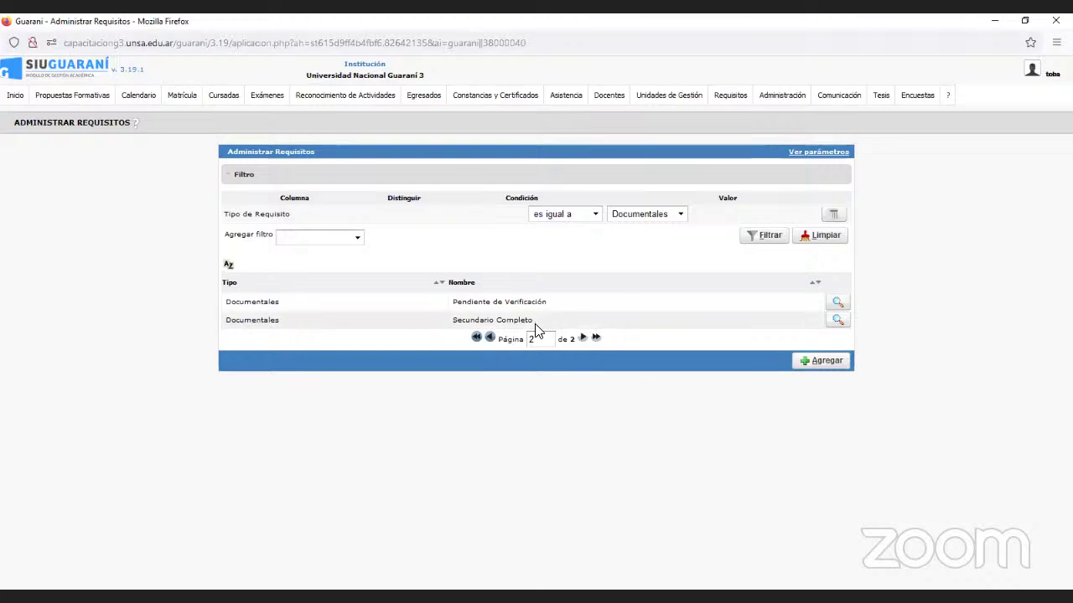
pyautogui.click(489, 339)
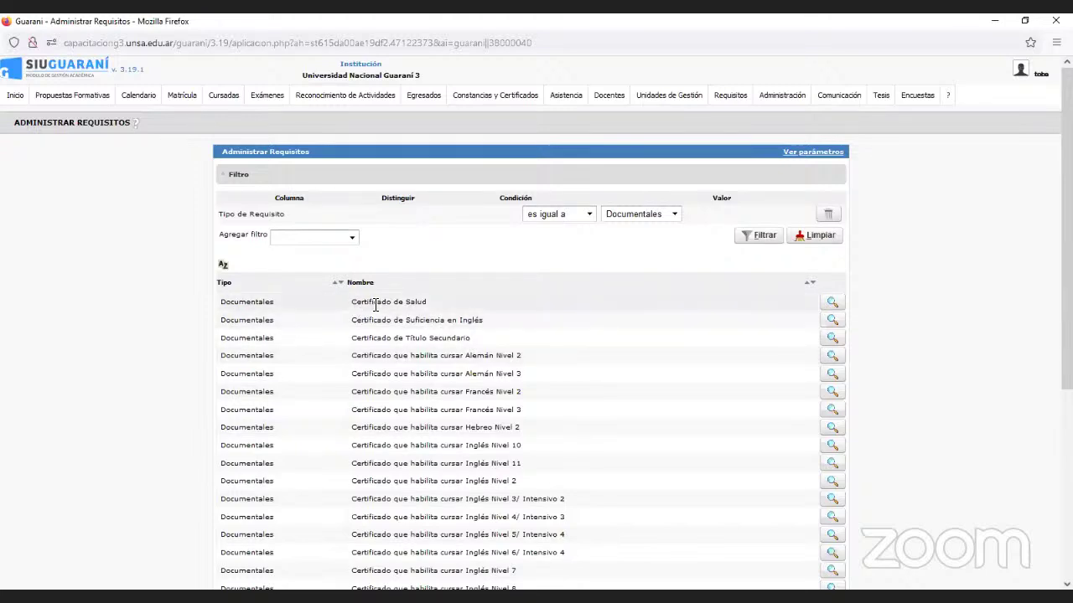
pyautogui.click(832, 305)
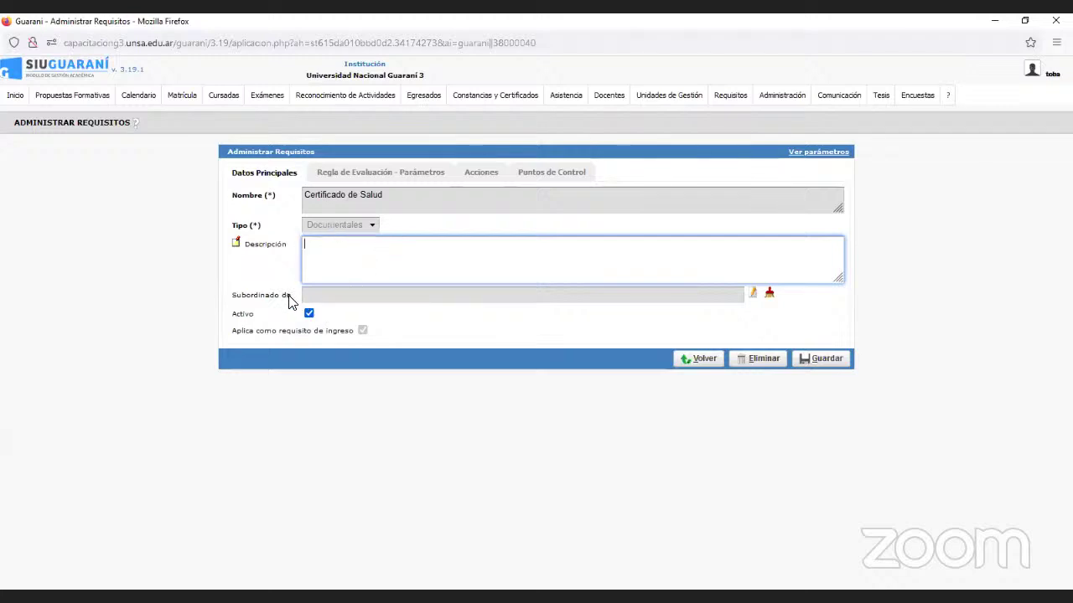
pyautogui.click(683, 361)
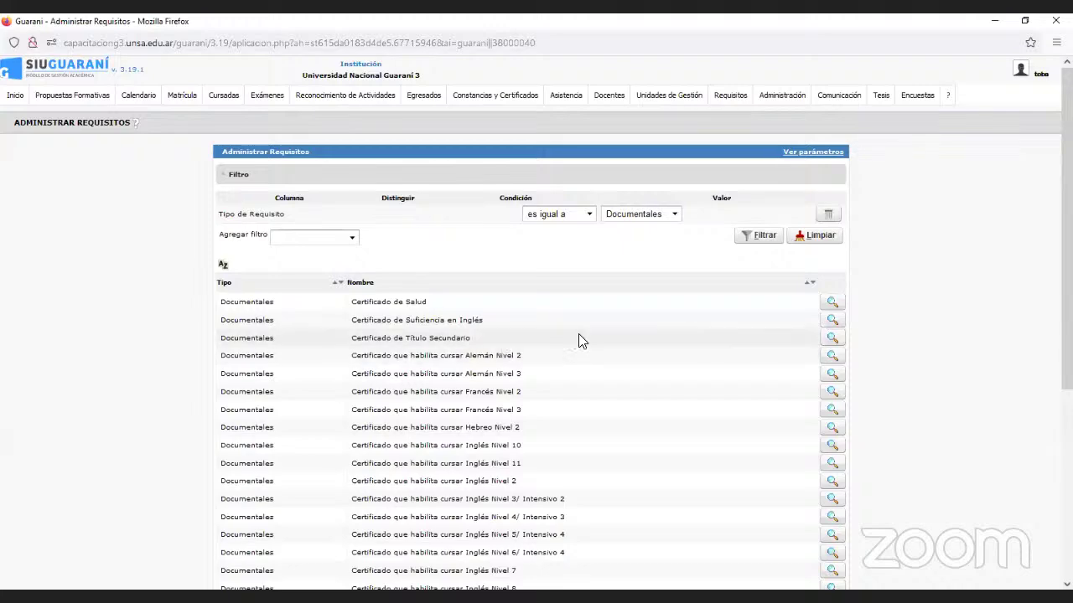
pyautogui.scroll(-5, 446, 387)
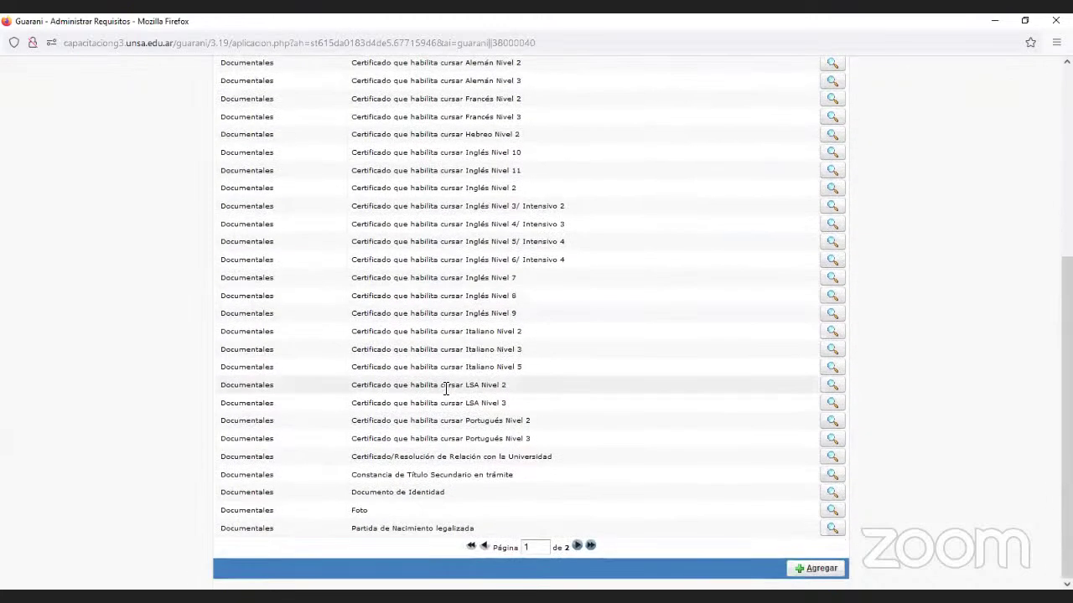
# Open the Constancia de Título Secundario en trámite requirement's edit form.
pyautogui.click(831, 475)
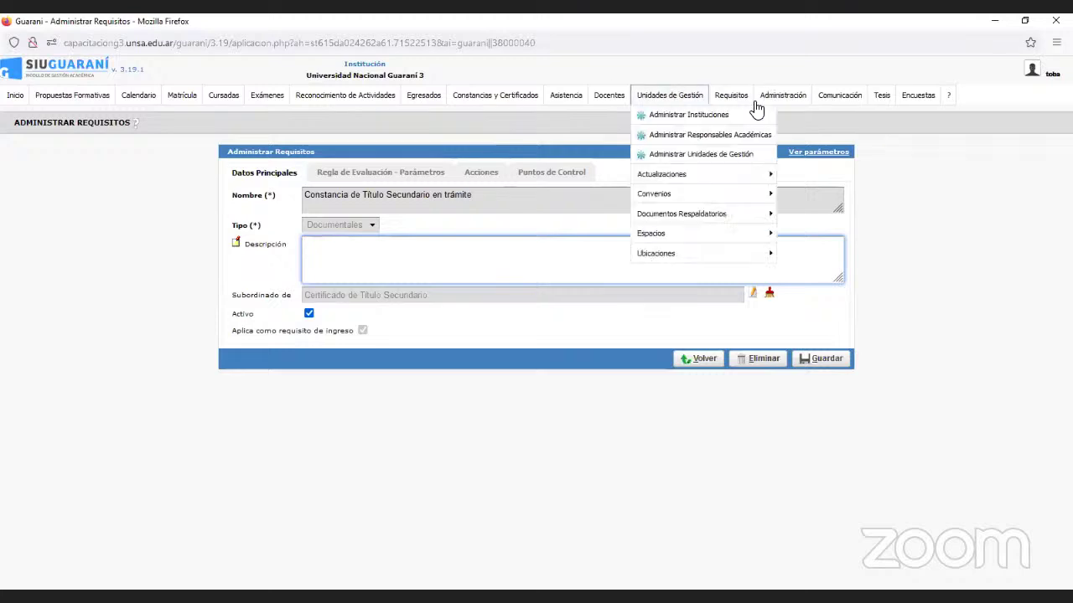
# Filter Administrar Requisitos to Tipo de Requisito Procesos.
pyautogui.moveTo(729, 99)
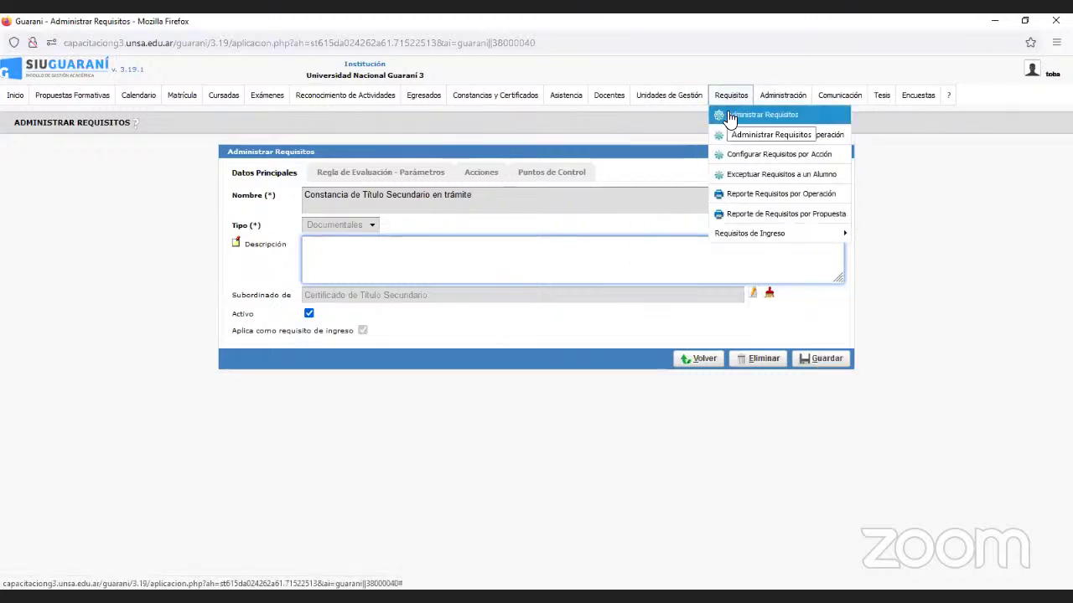
pyautogui.click(729, 117)
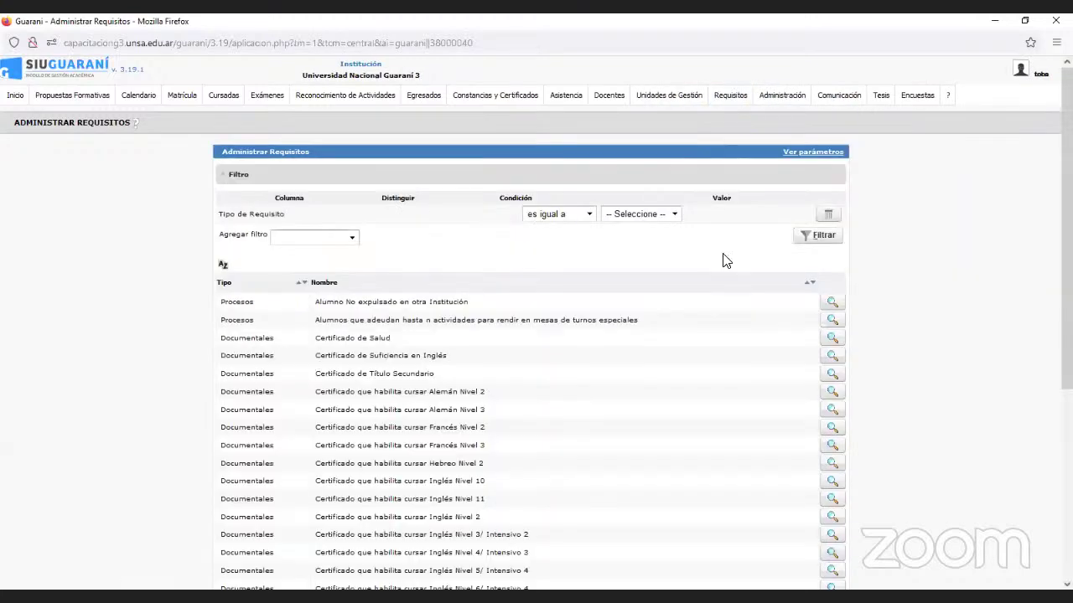
pyautogui.click(658, 214)
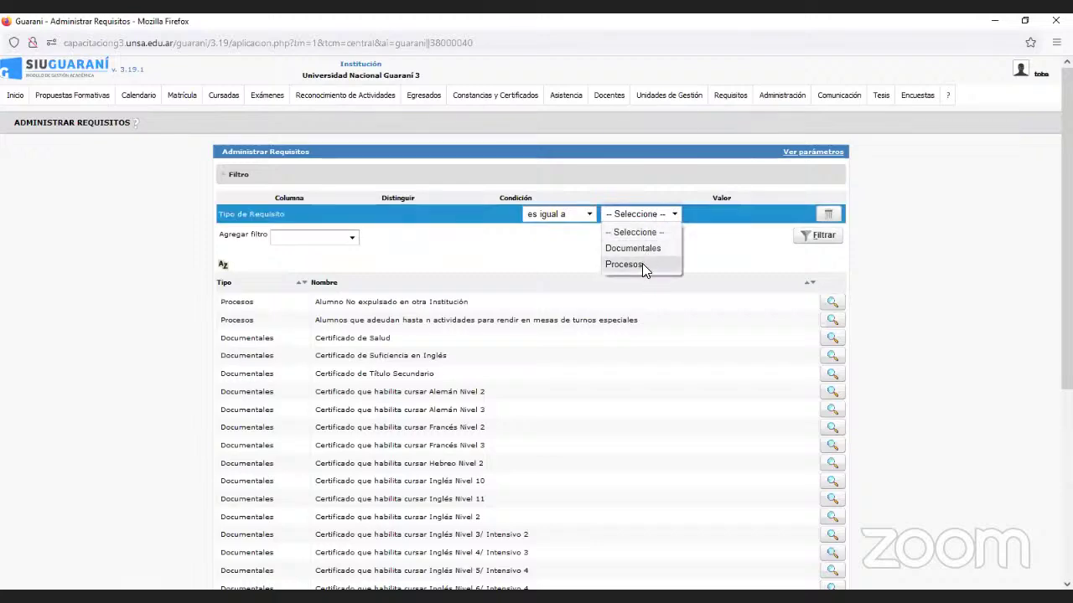
pyautogui.click(642, 263)
pyautogui.click(815, 236)
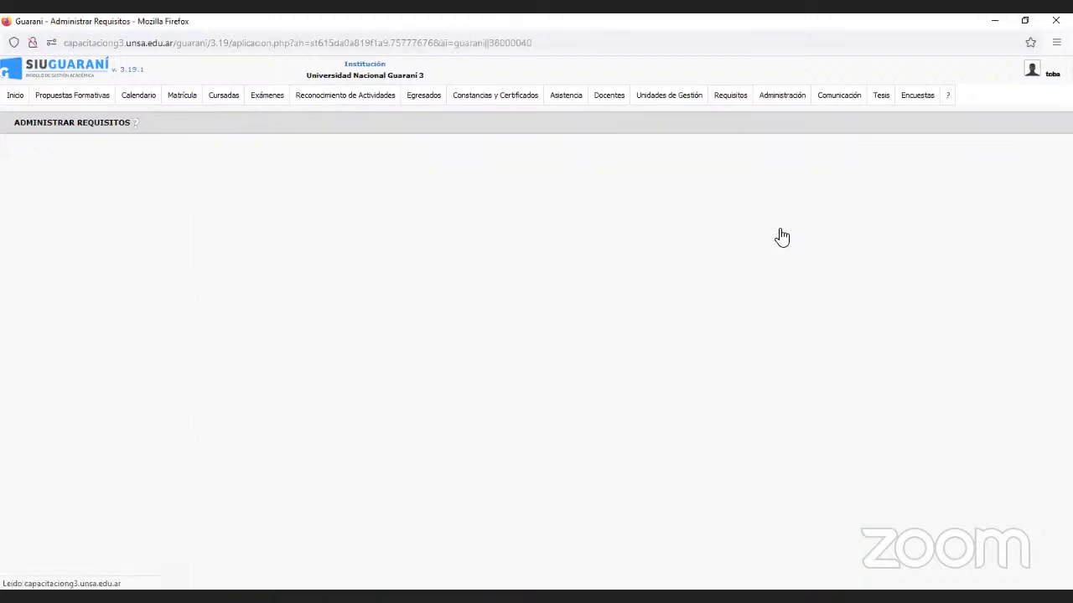
# Browse the three pages of Procesos requirements and view Tener las Encuestas Obligatorias Contestadas.
pyautogui.scroll(-3, 760, 233)
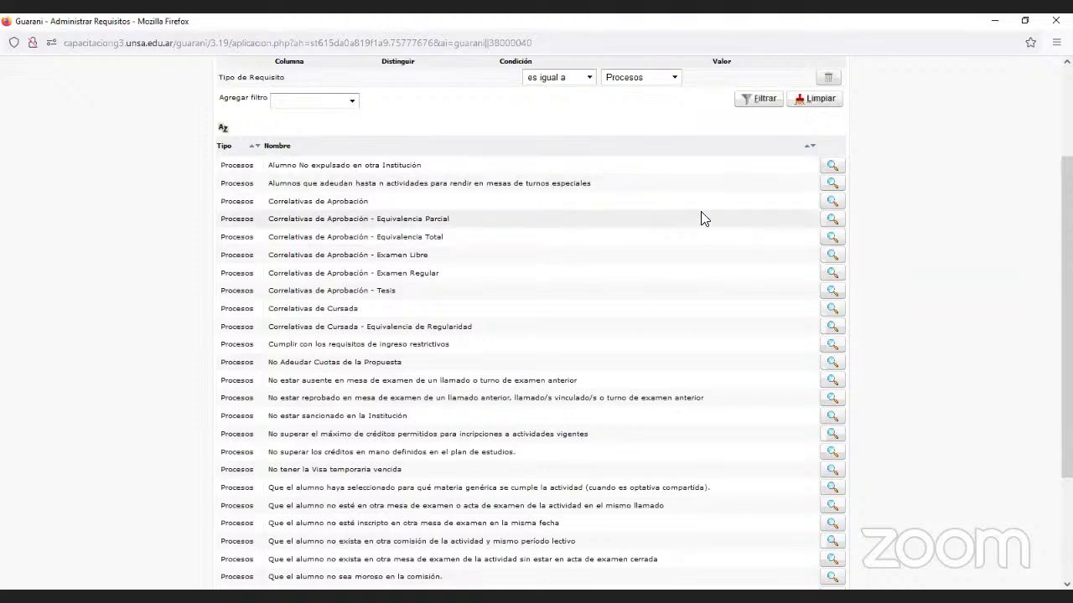
pyautogui.scroll(-3, 669, 238)
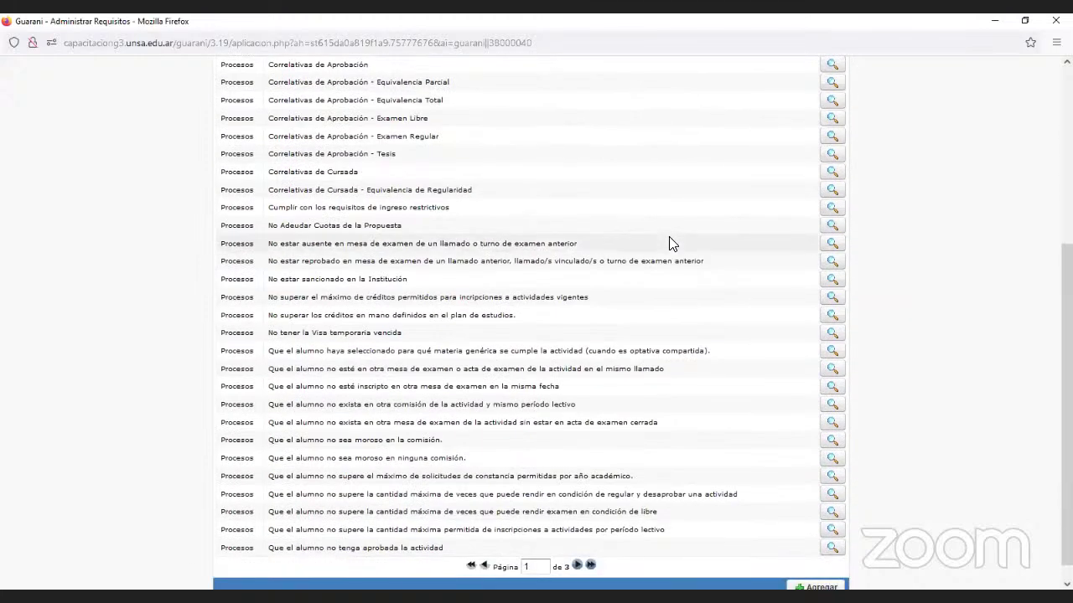
pyautogui.click(577, 565)
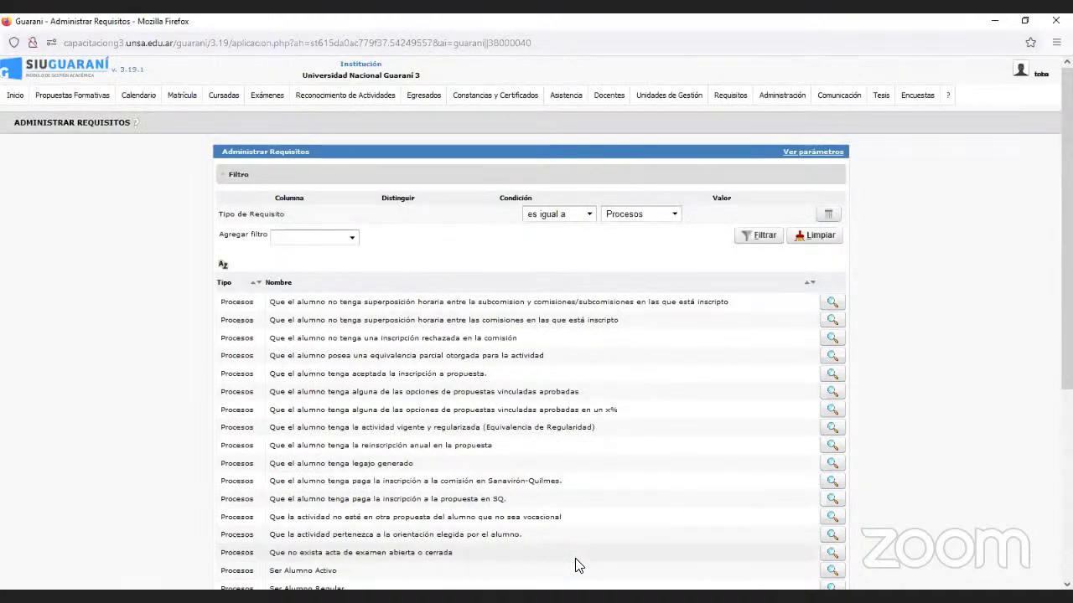
pyautogui.scroll(-5, 573, 484)
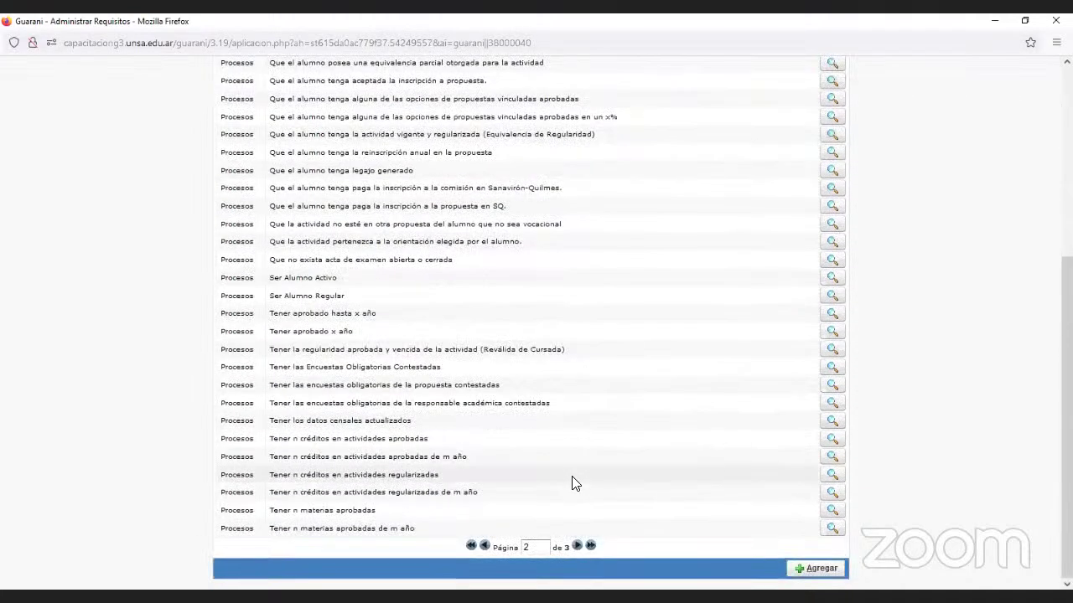
pyautogui.click(577, 546)
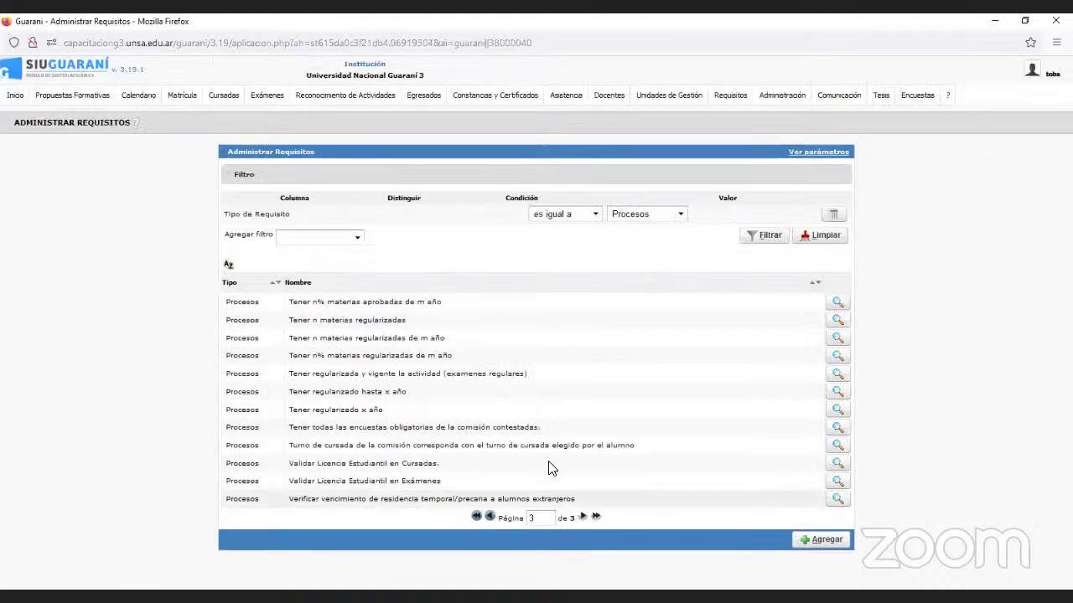
pyautogui.click(490, 517)
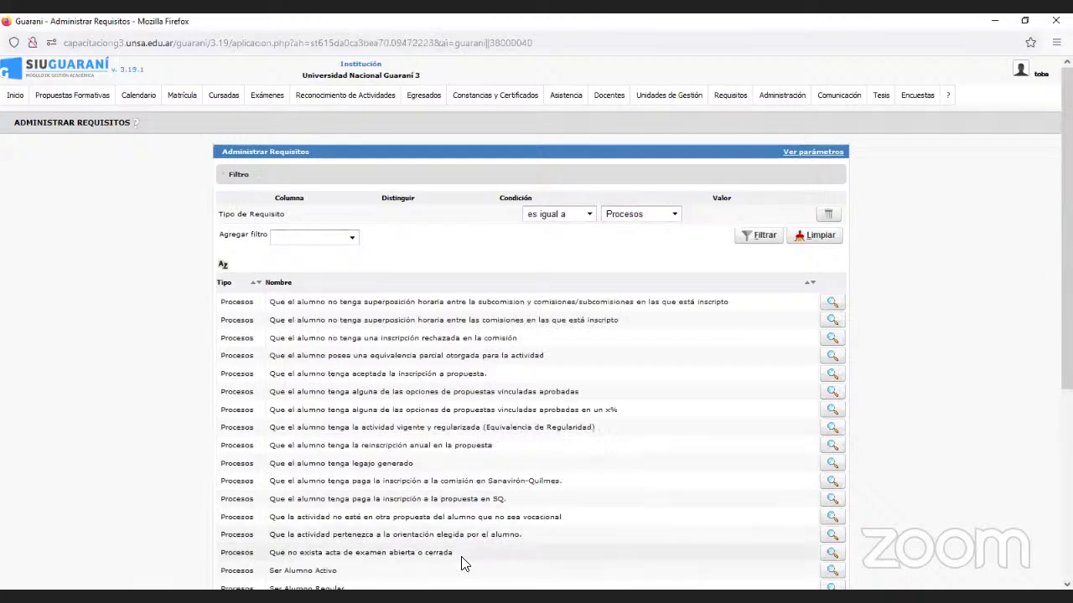
pyautogui.scroll(-5, 468, 498)
pyautogui.click(486, 547)
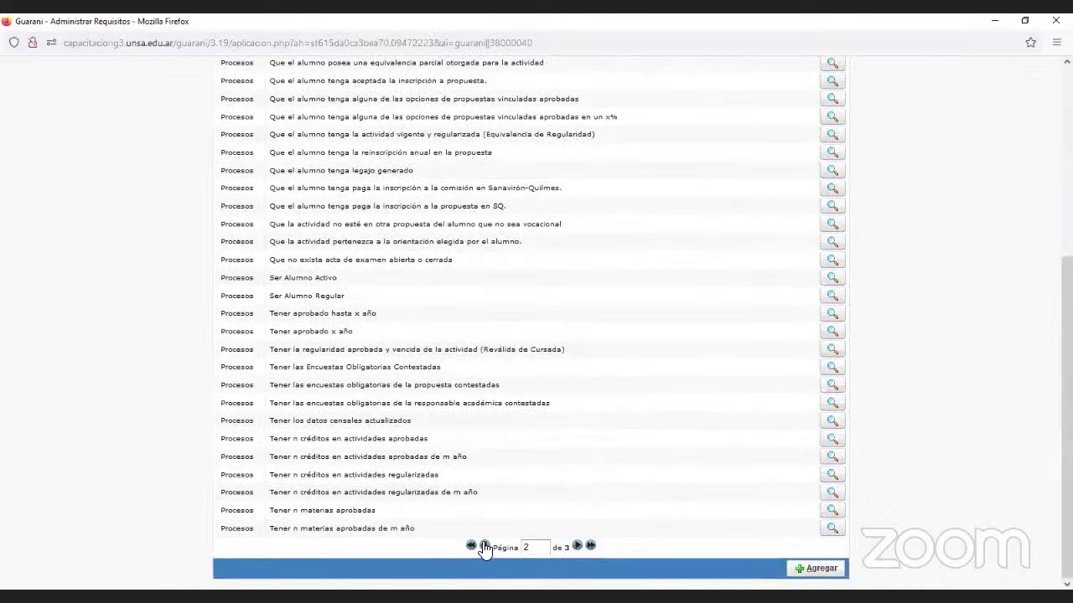
pyautogui.scroll(-3, 330, 311)
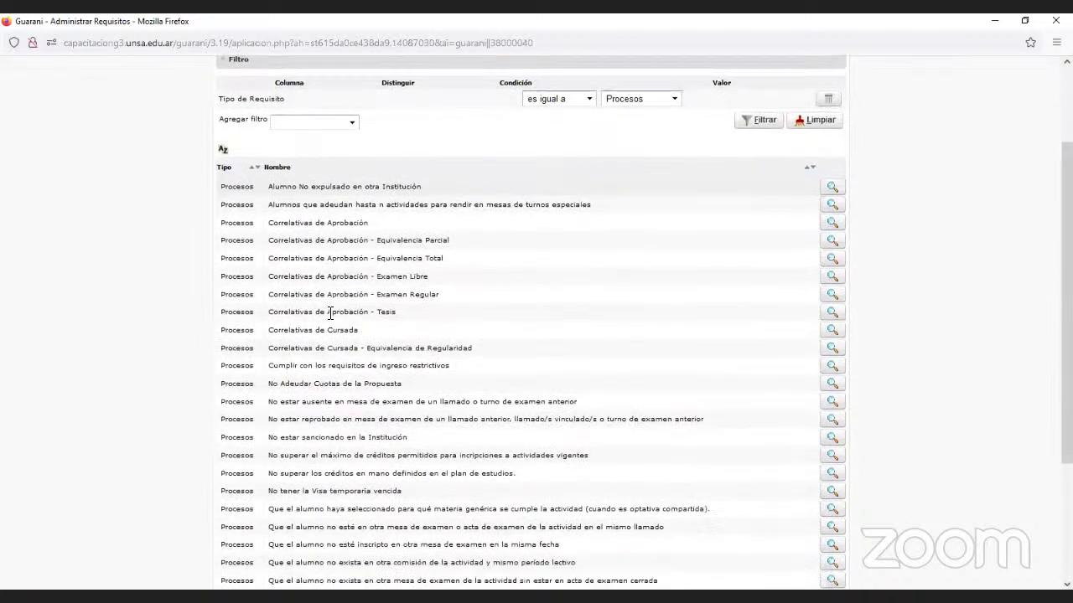
pyautogui.scroll(-5, 330, 312)
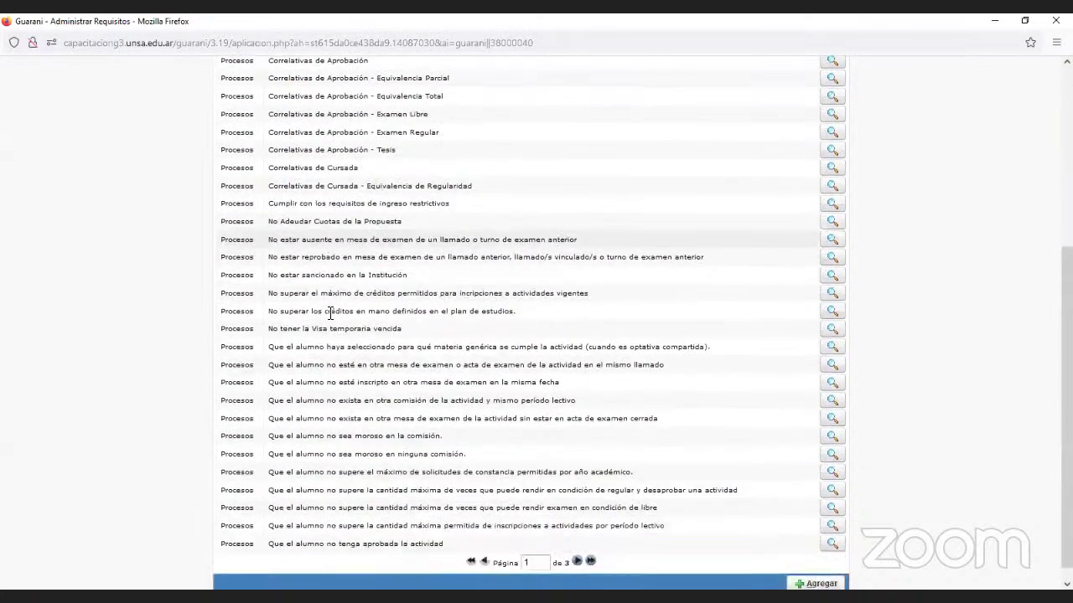
pyautogui.scroll(3, 330, 313)
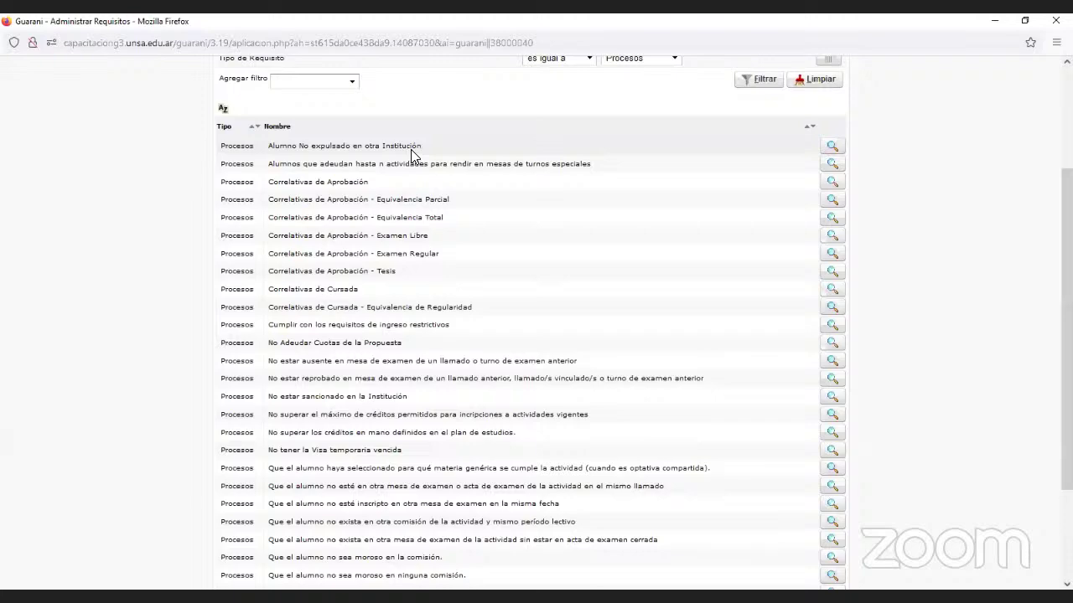
pyautogui.scroll(-3, 466, 277)
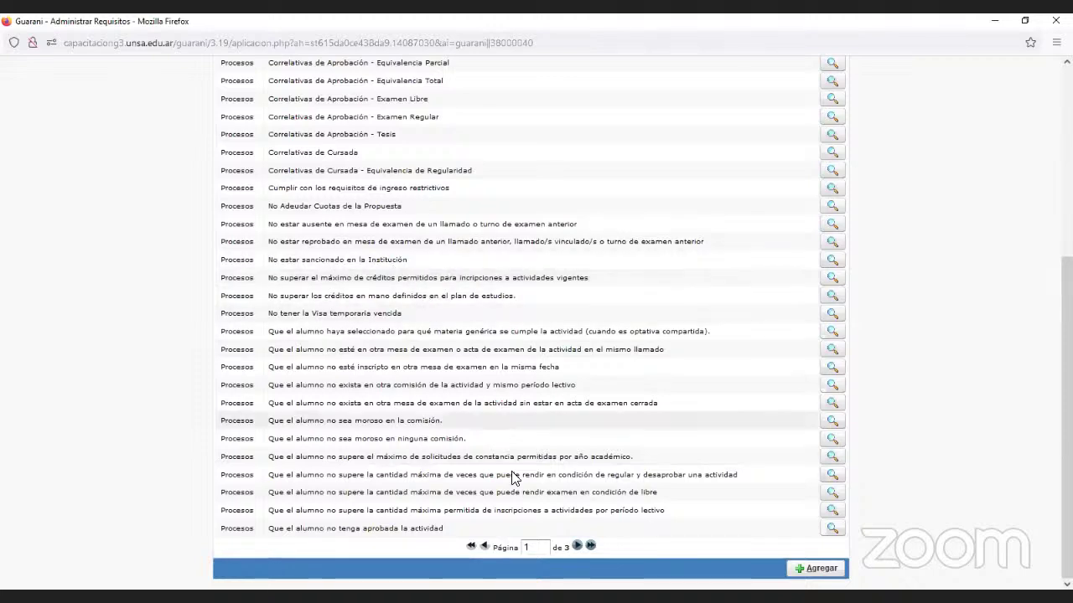
pyautogui.click(576, 546)
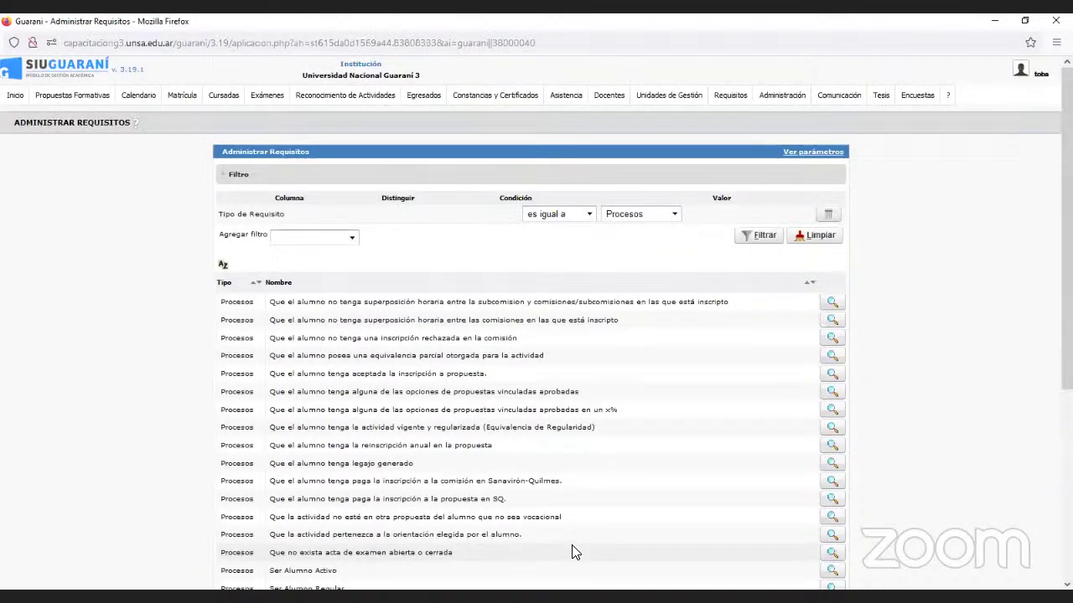
pyautogui.scroll(-3, 425, 427)
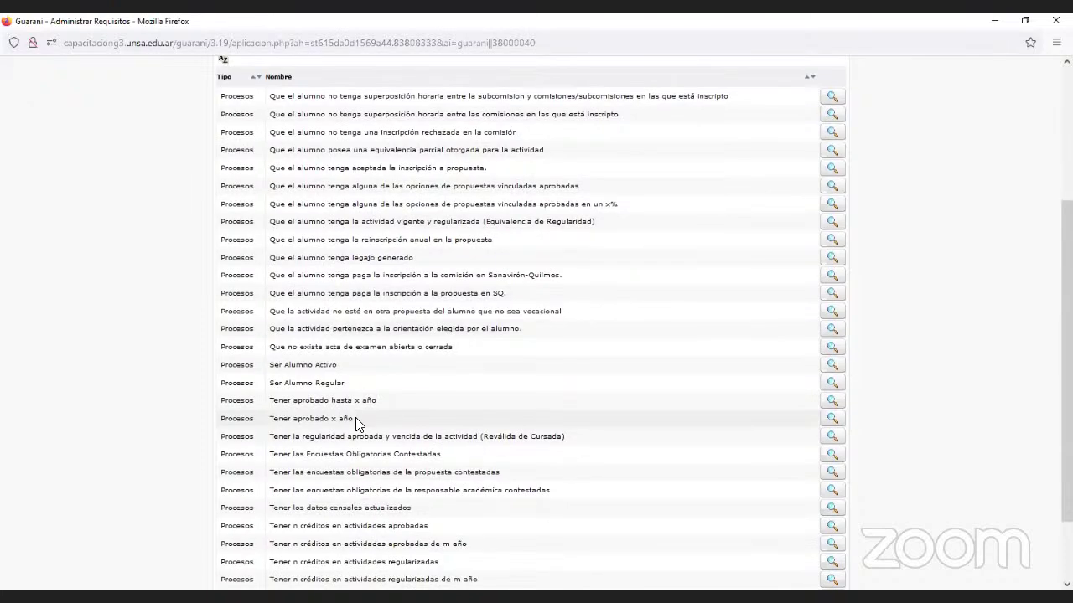
pyautogui.scroll(-2, 359, 423)
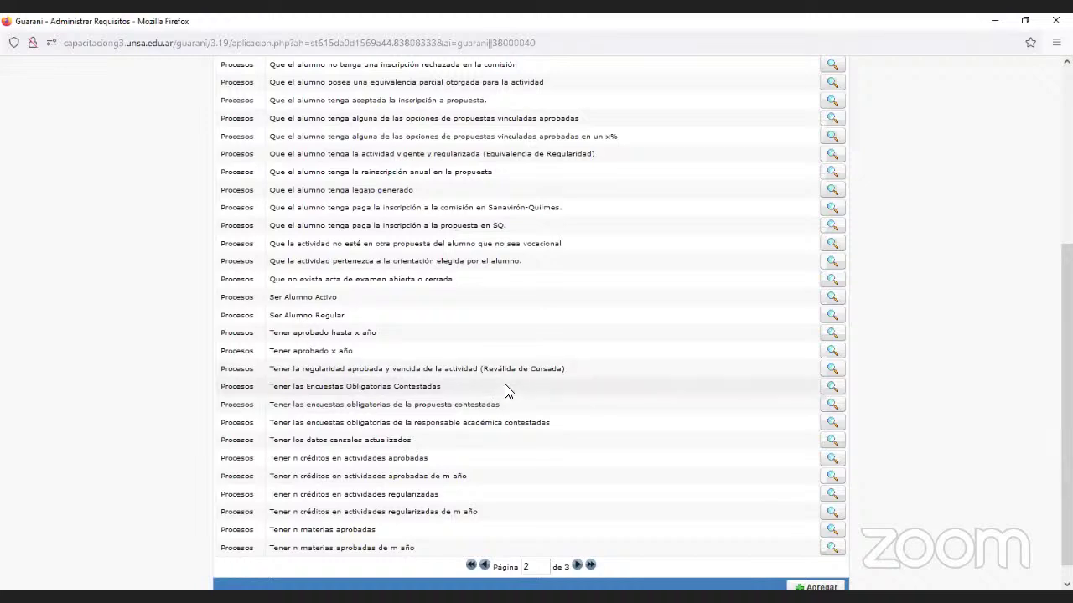
pyautogui.click(832, 391)
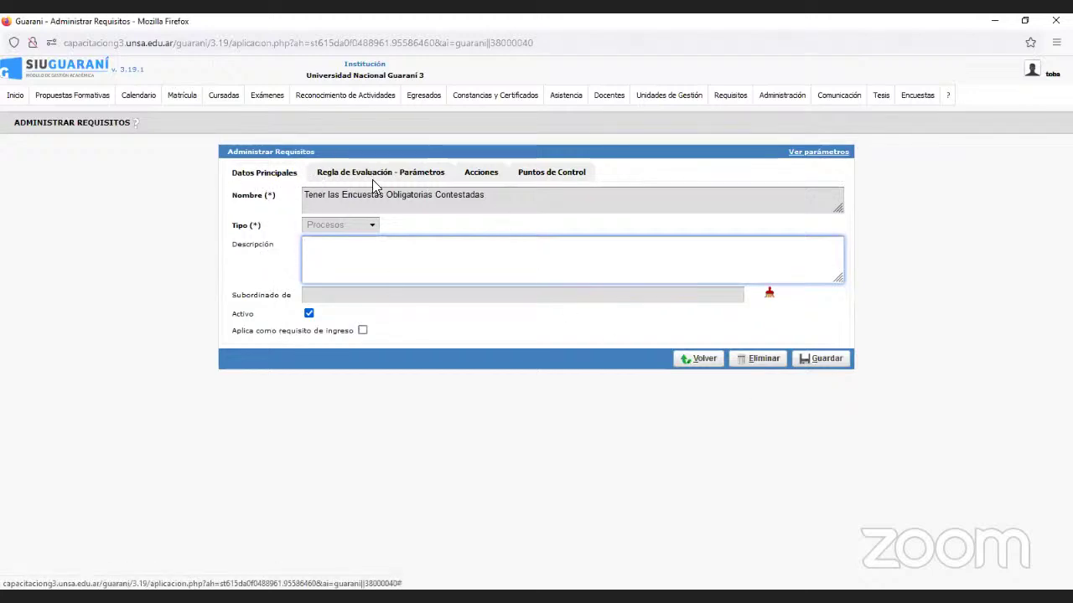
pyautogui.click(708, 362)
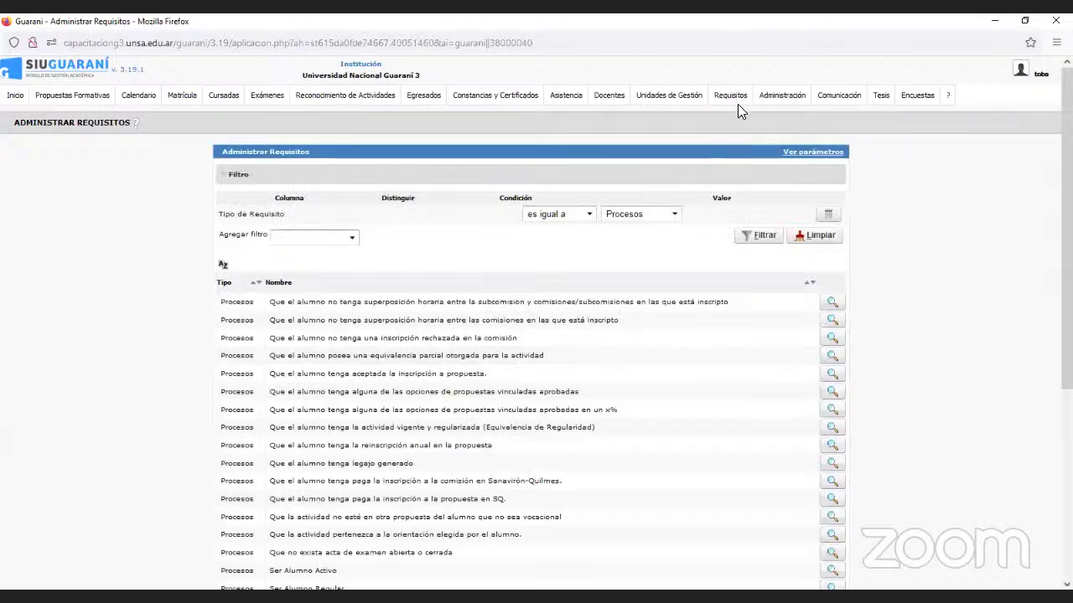
# Review the Cursadas requirements in Configurar Requisitos por Acción, such as Correlativas de Cursada and Ser Alumno Activo.
pyautogui.click(734, 97)
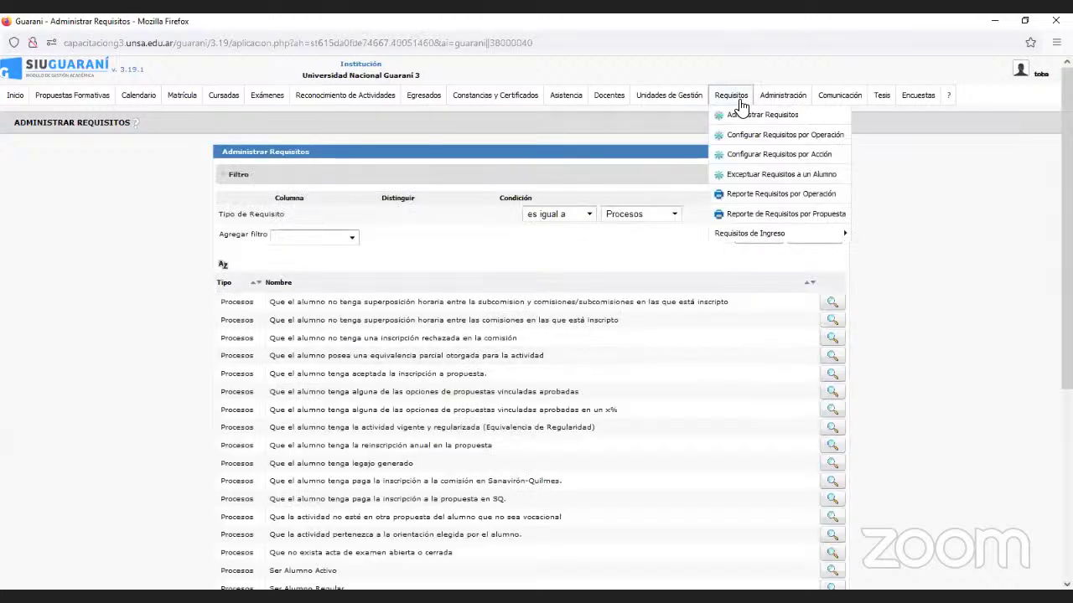
pyautogui.click(744, 153)
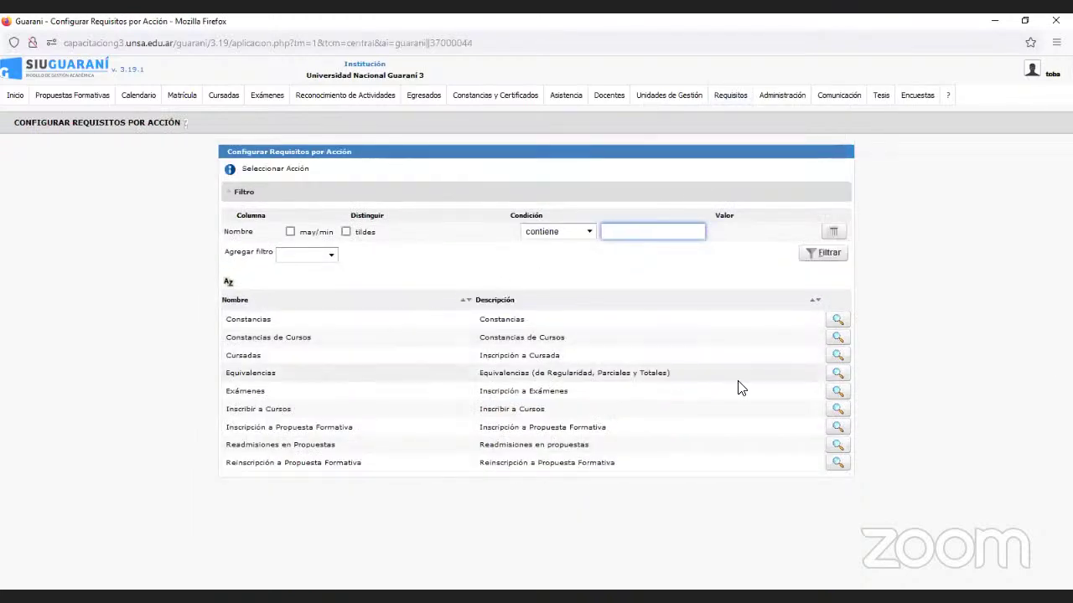
pyautogui.click(834, 358)
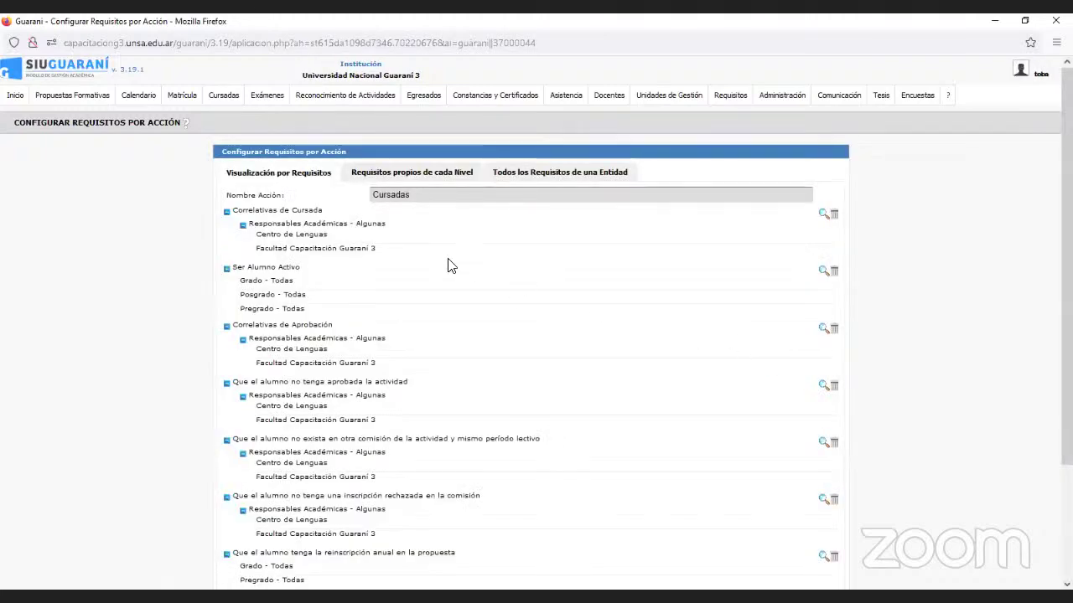
pyautogui.scroll(-3, 448, 265)
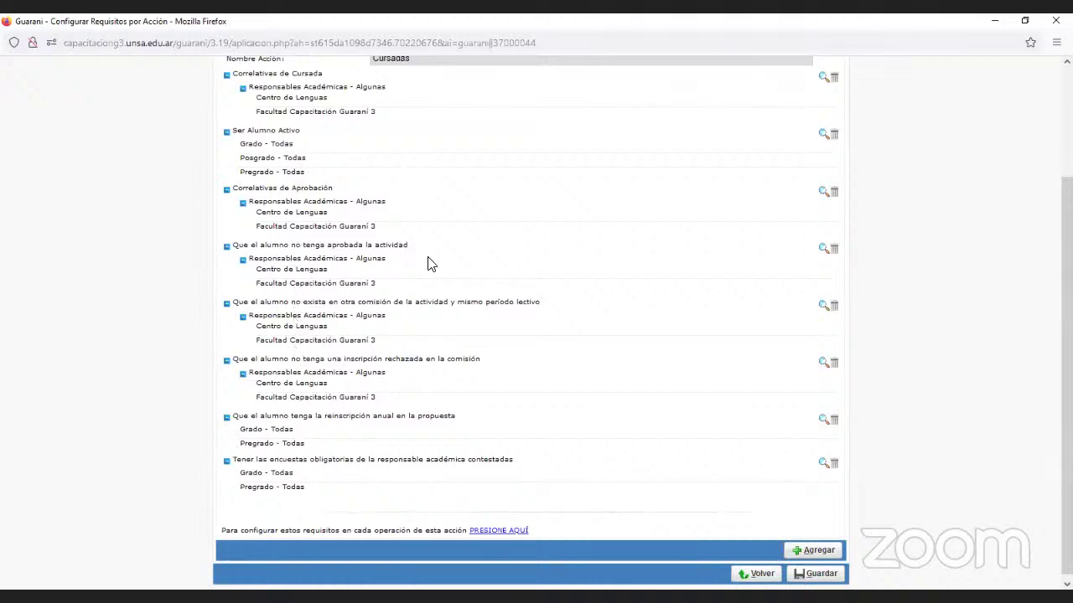
pyautogui.scroll(3, 397, 177)
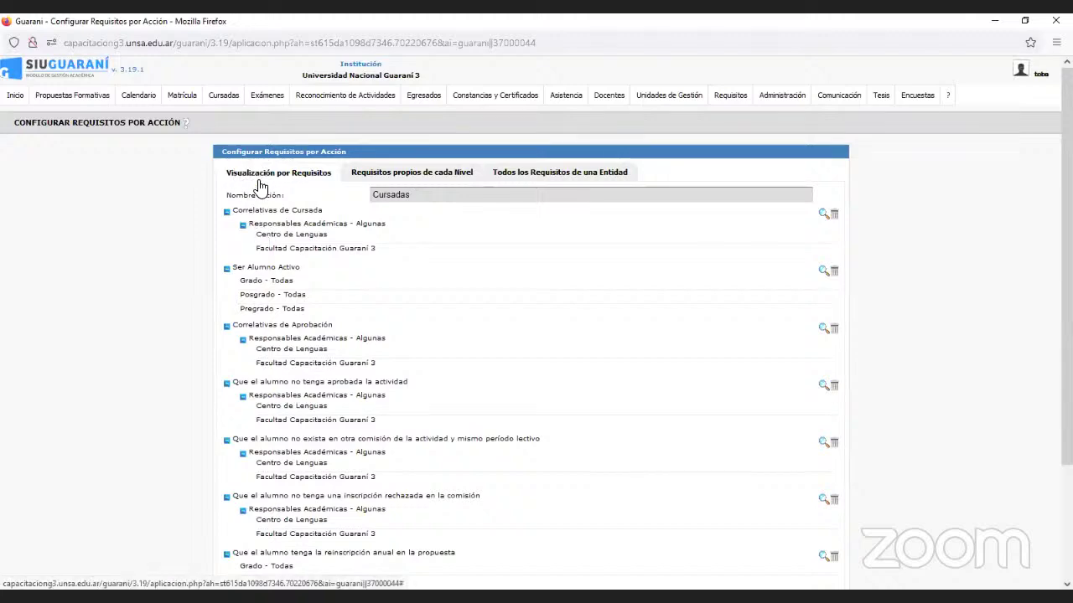
pyautogui.scroll(-3, 258, 210)
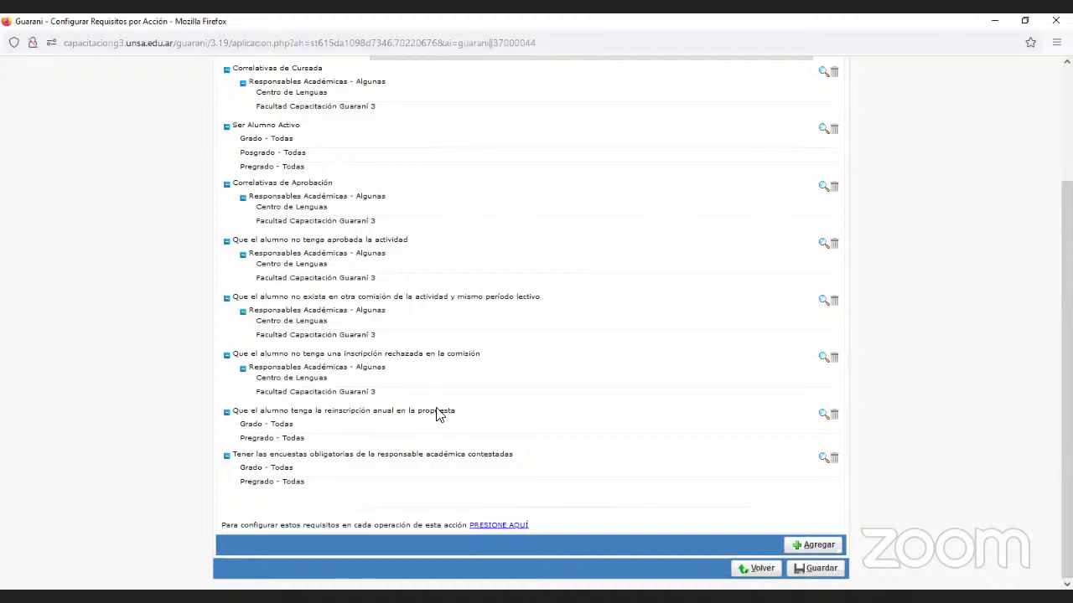
# Re-confirm the reinscripción anual requirement, keeping Algunos Tipos de Propuestas as the level.
pyautogui.click(822, 415)
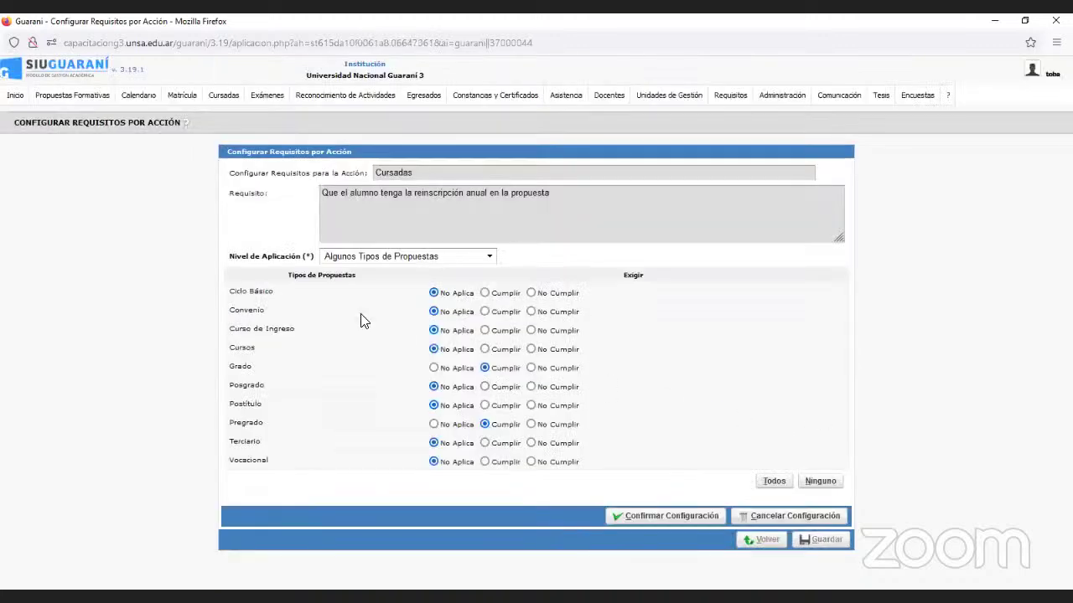
pyautogui.click(390, 260)
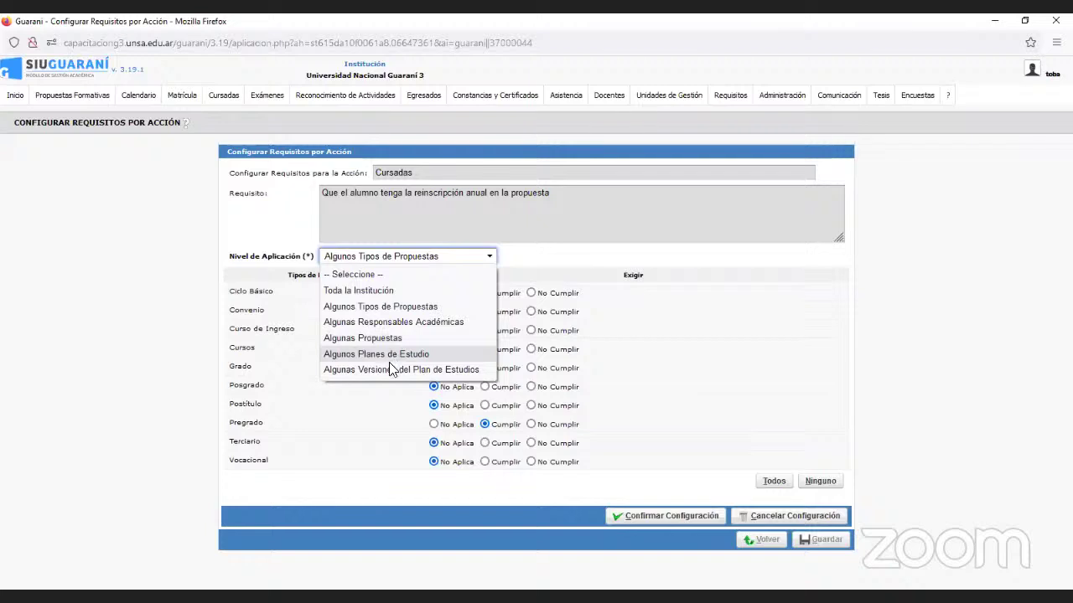
pyautogui.click(543, 250)
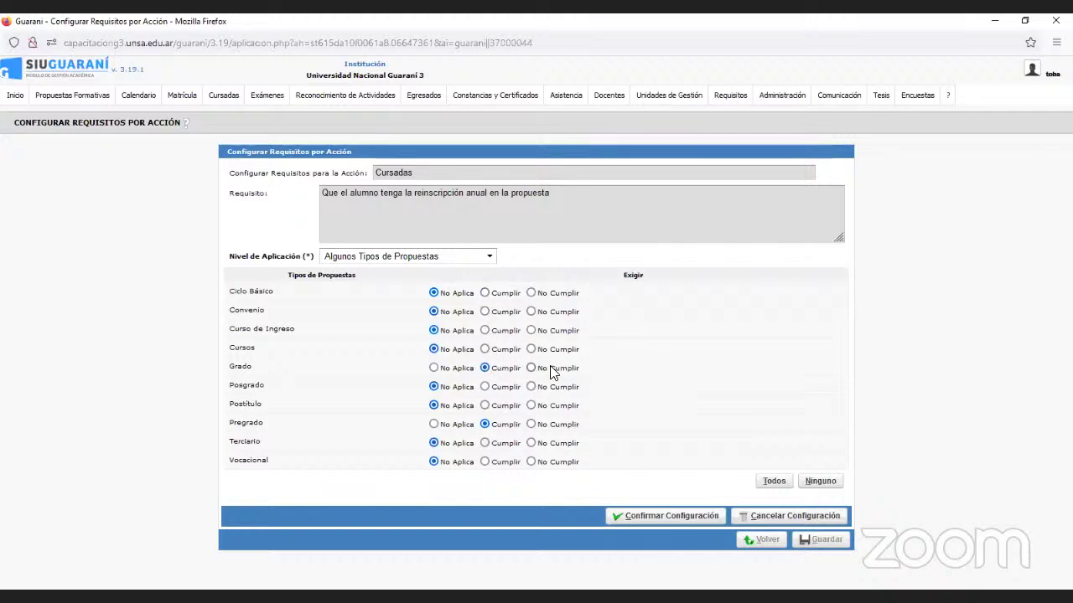
pyautogui.click(700, 522)
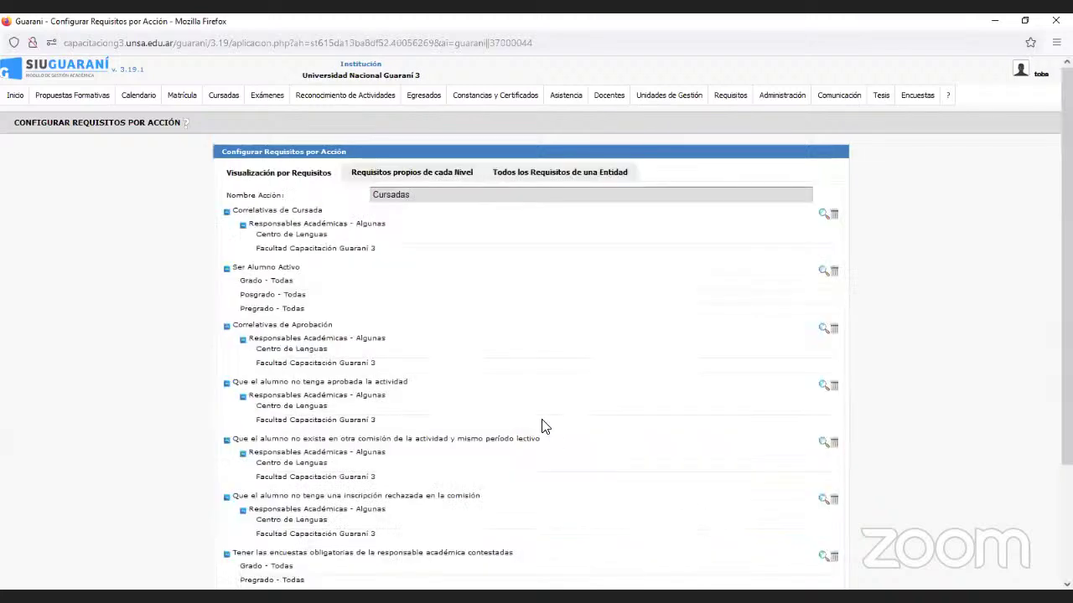
pyautogui.scroll(-3, 543, 422)
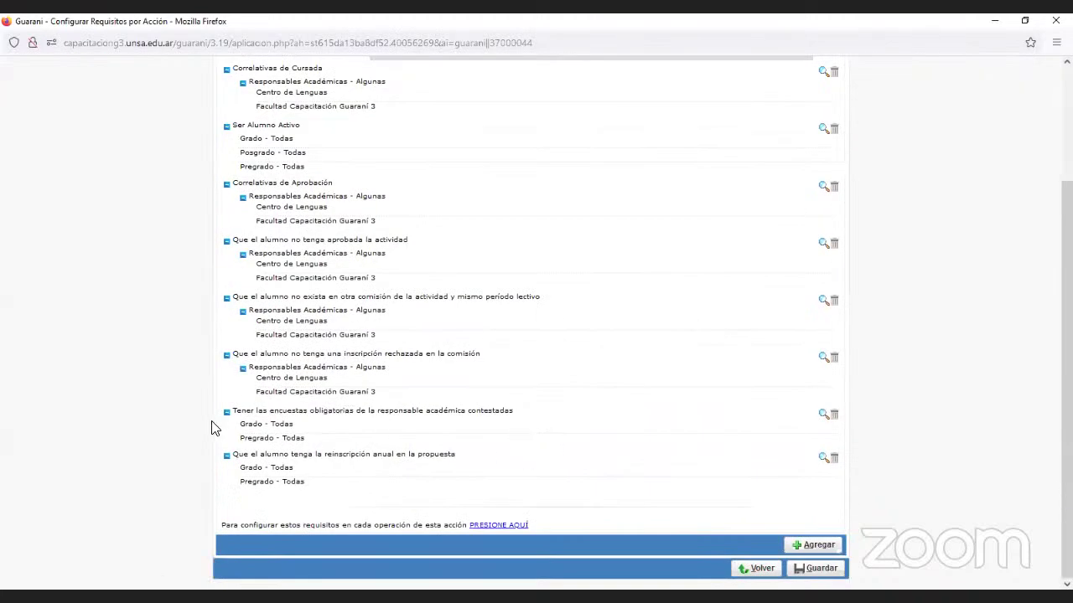
# Switch to per-operation requirements and open Inscribir a Cursadas.
pyautogui.click(508, 526)
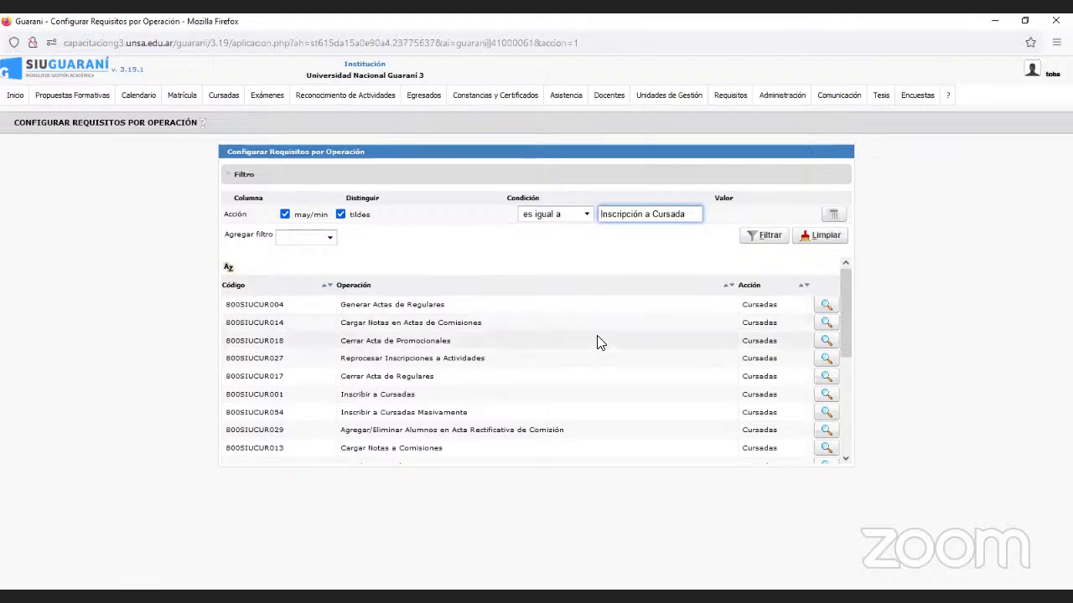
pyautogui.scroll(-5, 603, 347)
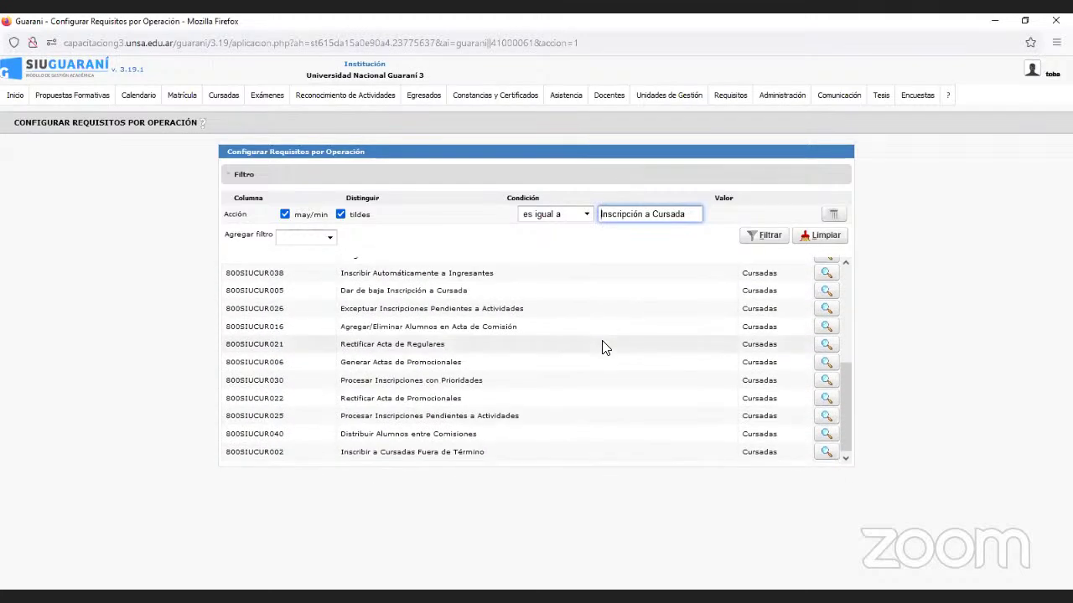
pyautogui.scroll(-1, 603, 346)
pyautogui.scroll(5, 603, 347)
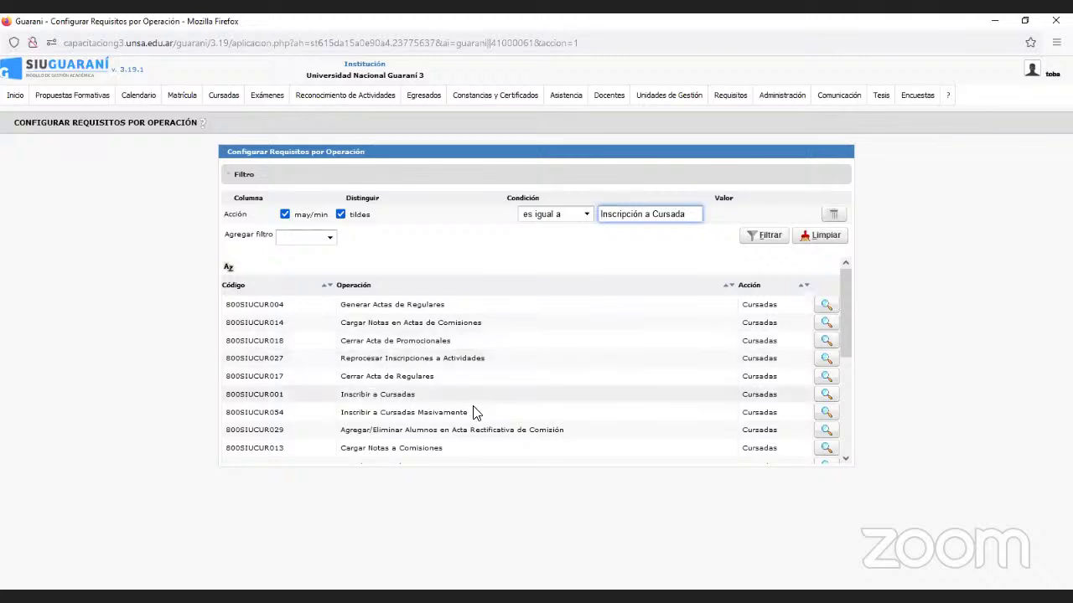
pyautogui.click(826, 395)
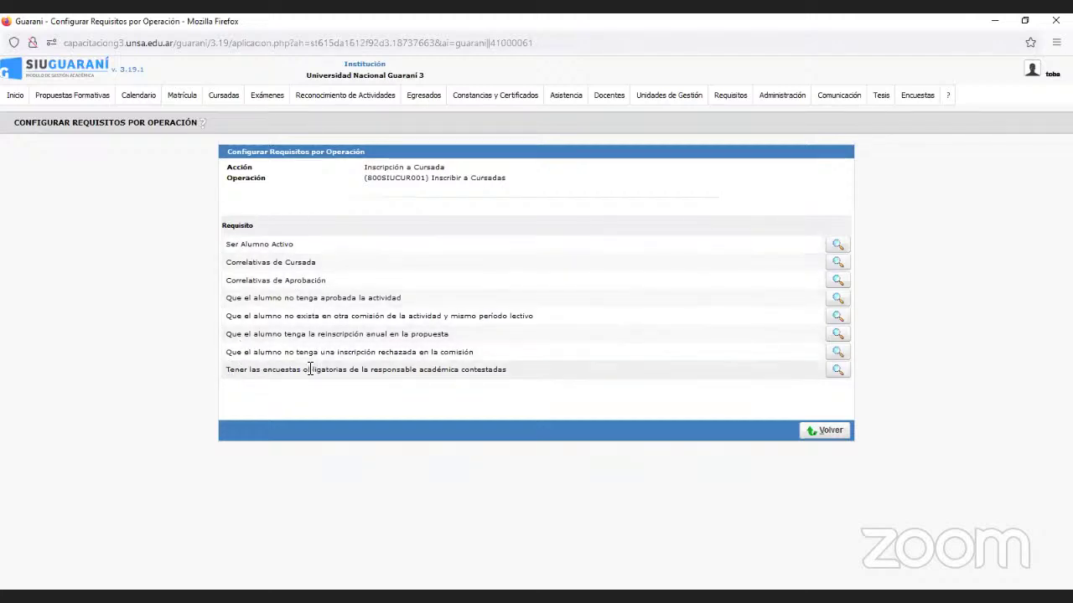
# Try Advertencia behaviour for Grado Gestión on the encuestas requirement, then discard it.
pyautogui.click(838, 369)
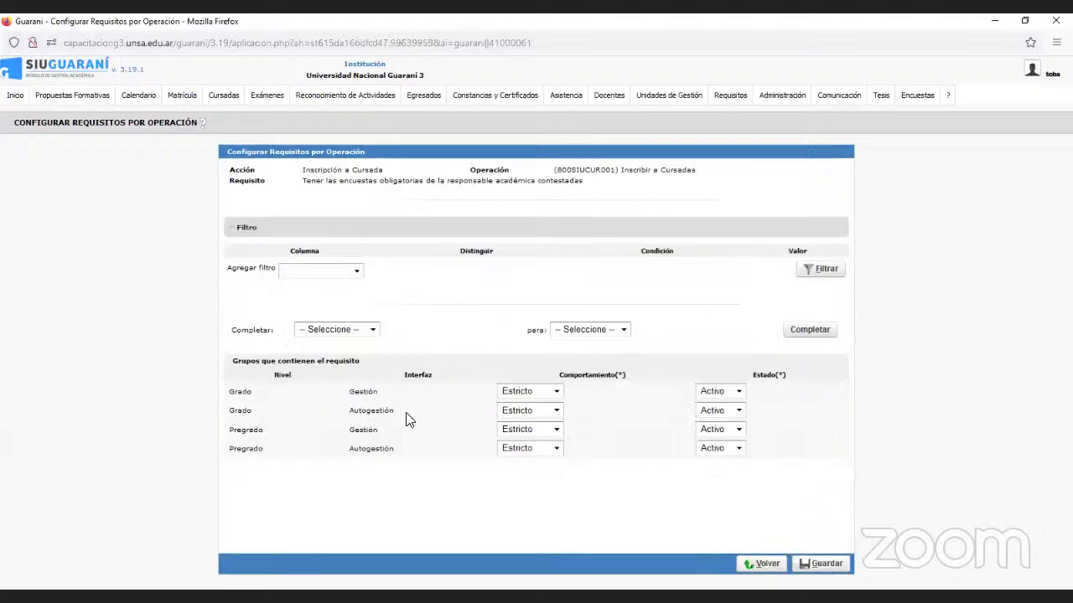
pyautogui.click(545, 395)
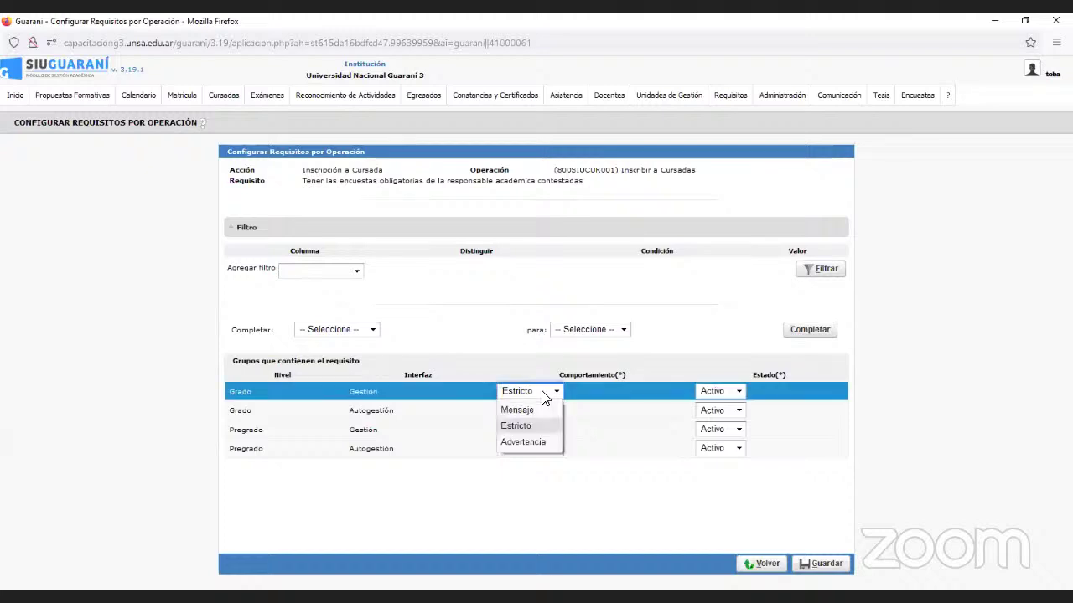
pyautogui.click(528, 443)
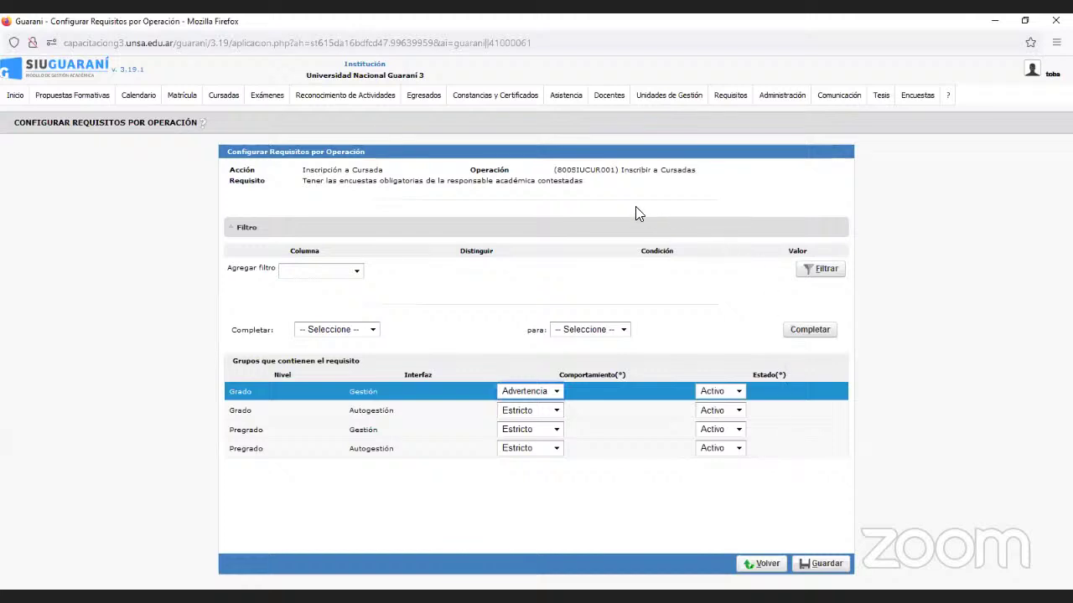
pyautogui.click(767, 564)
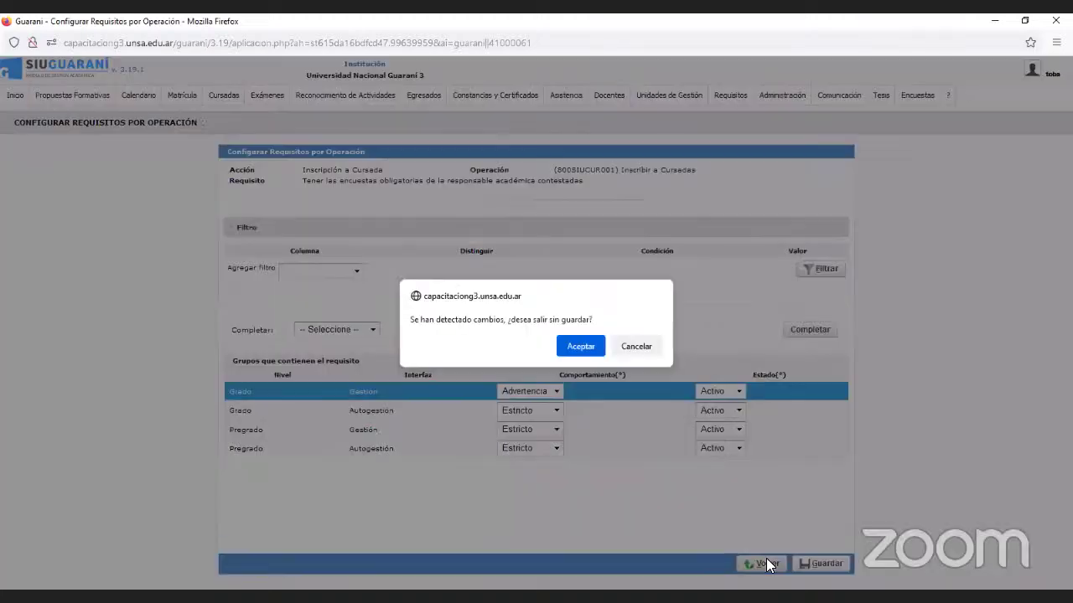
pyautogui.click(585, 341)
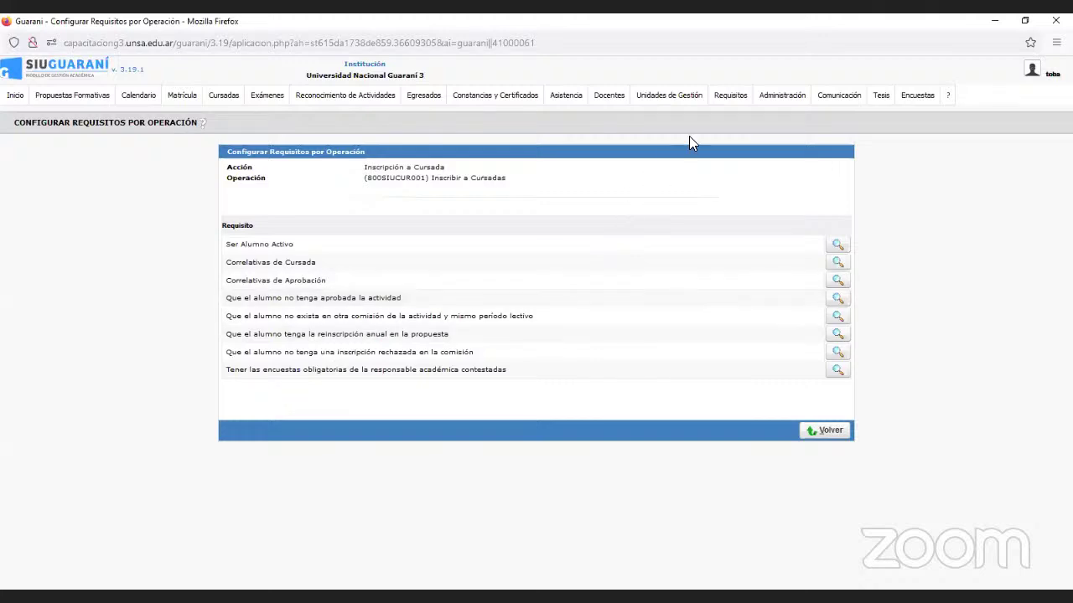
# Filter Administrar Requisitos to Procesos and advance to the last page, 3 of 3.
pyautogui.moveTo(731, 94)
pyautogui.click(737, 115)
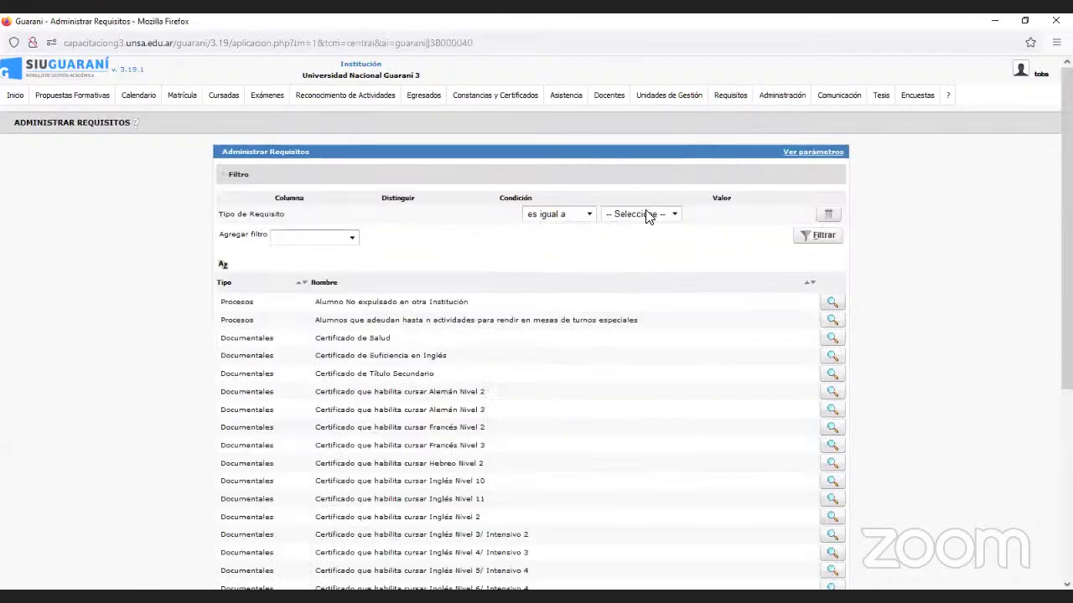
pyautogui.click(648, 214)
pyautogui.click(630, 261)
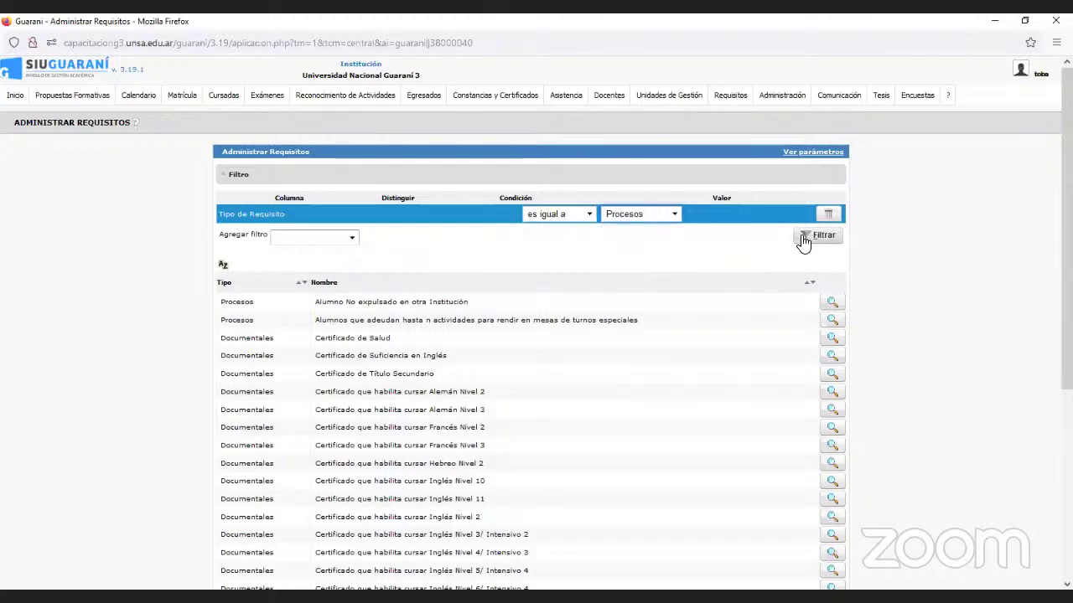
pyautogui.click(806, 236)
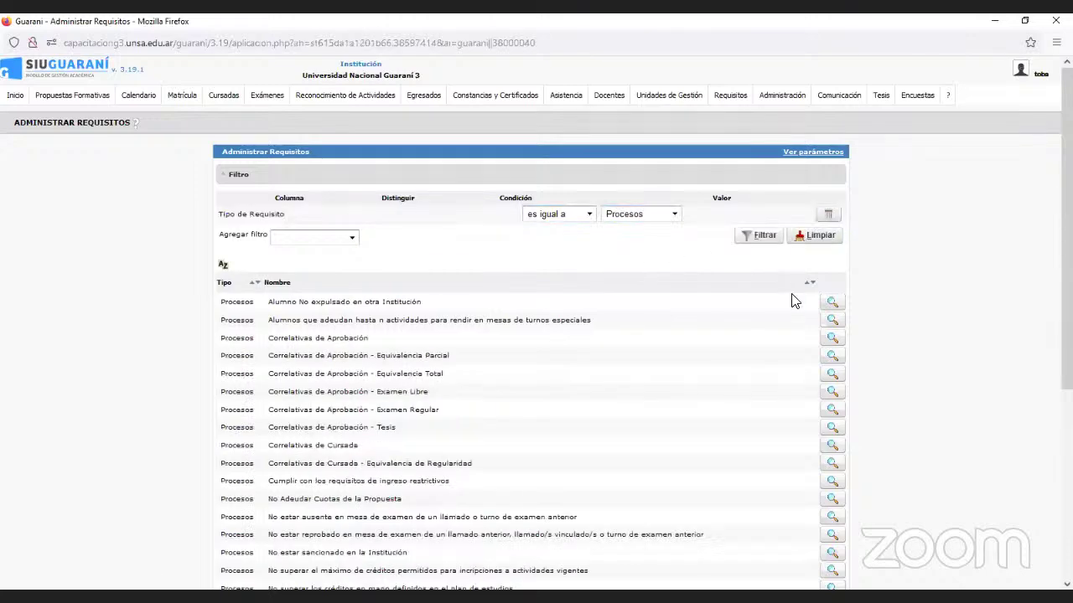
pyautogui.scroll(-3, 793, 299)
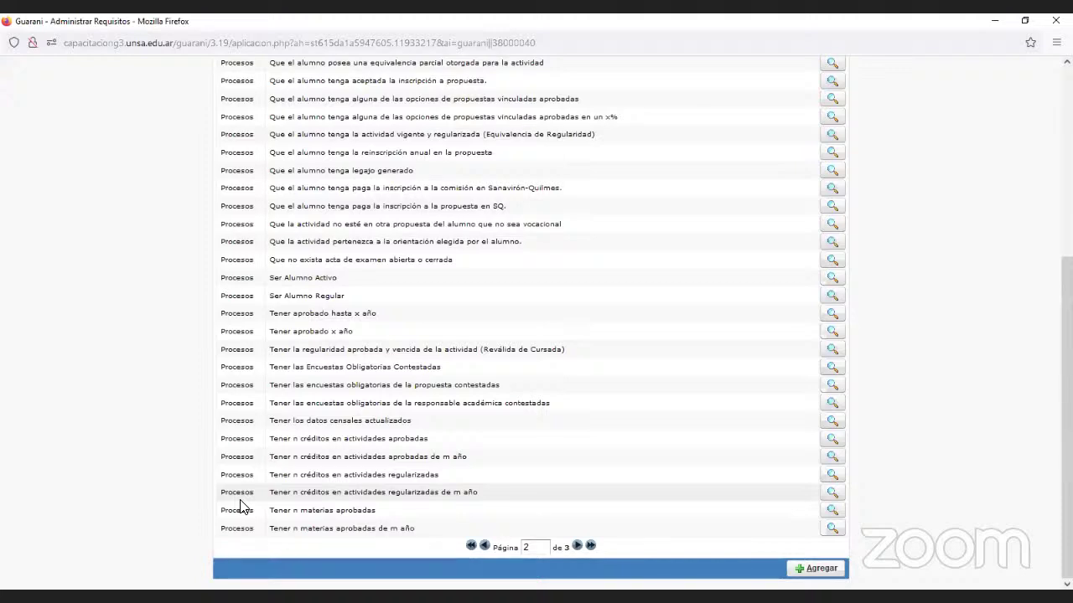
pyautogui.click(578, 548)
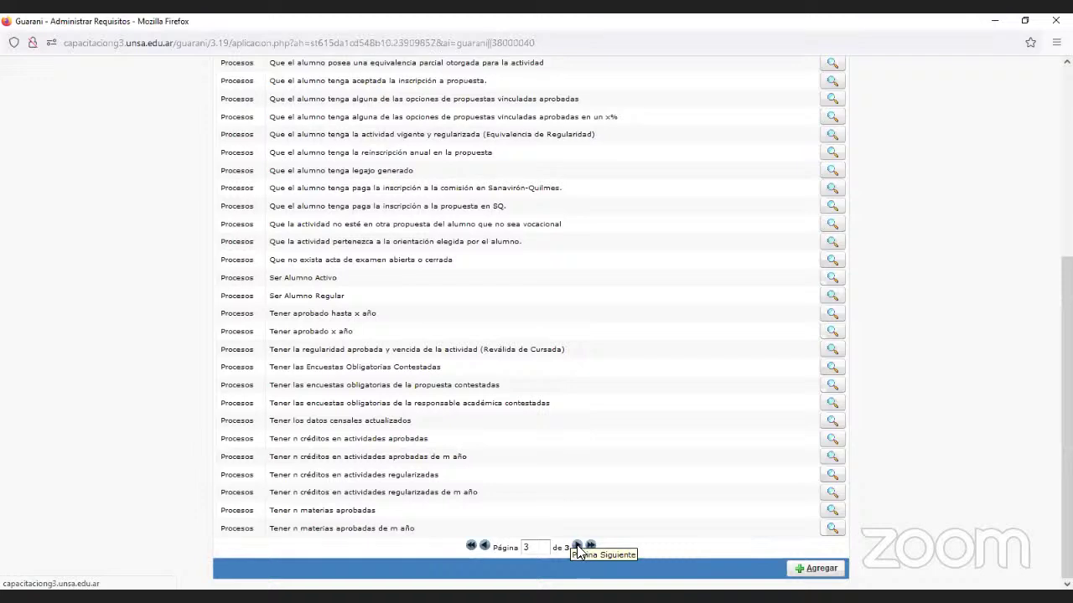